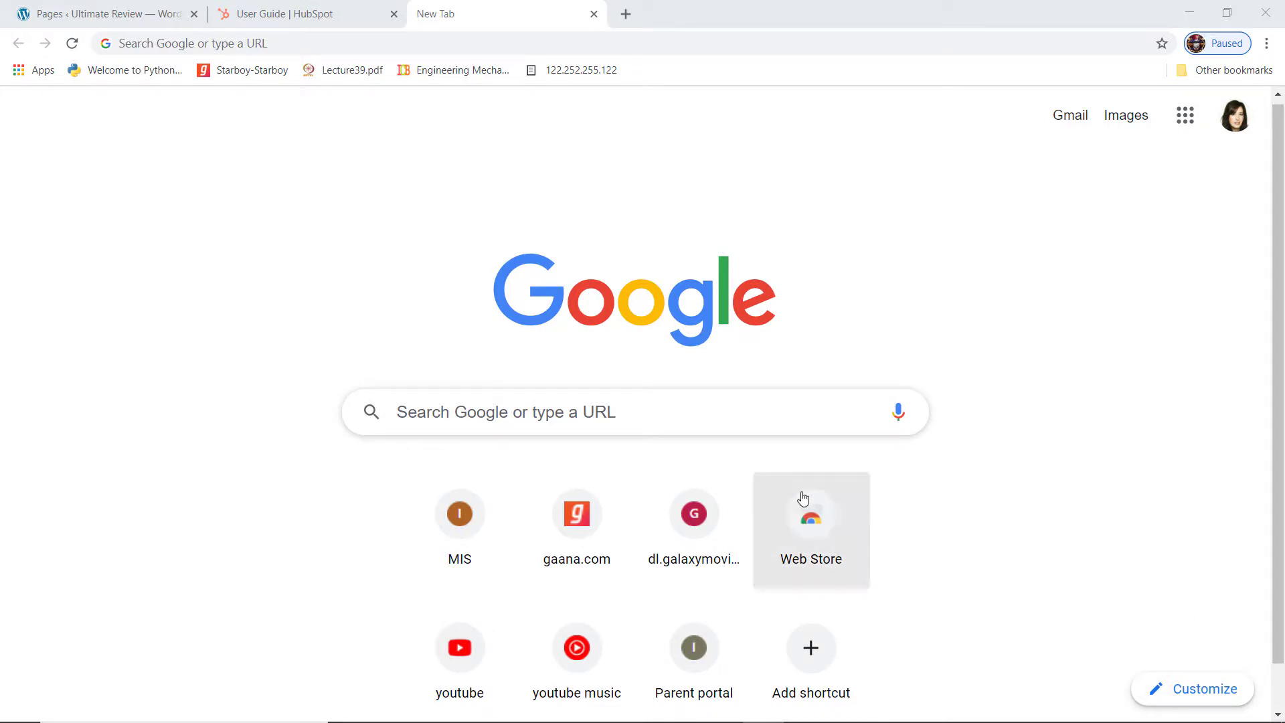
Load pabbly.com and go to the Pabbly Connect product page
click(210, 44)
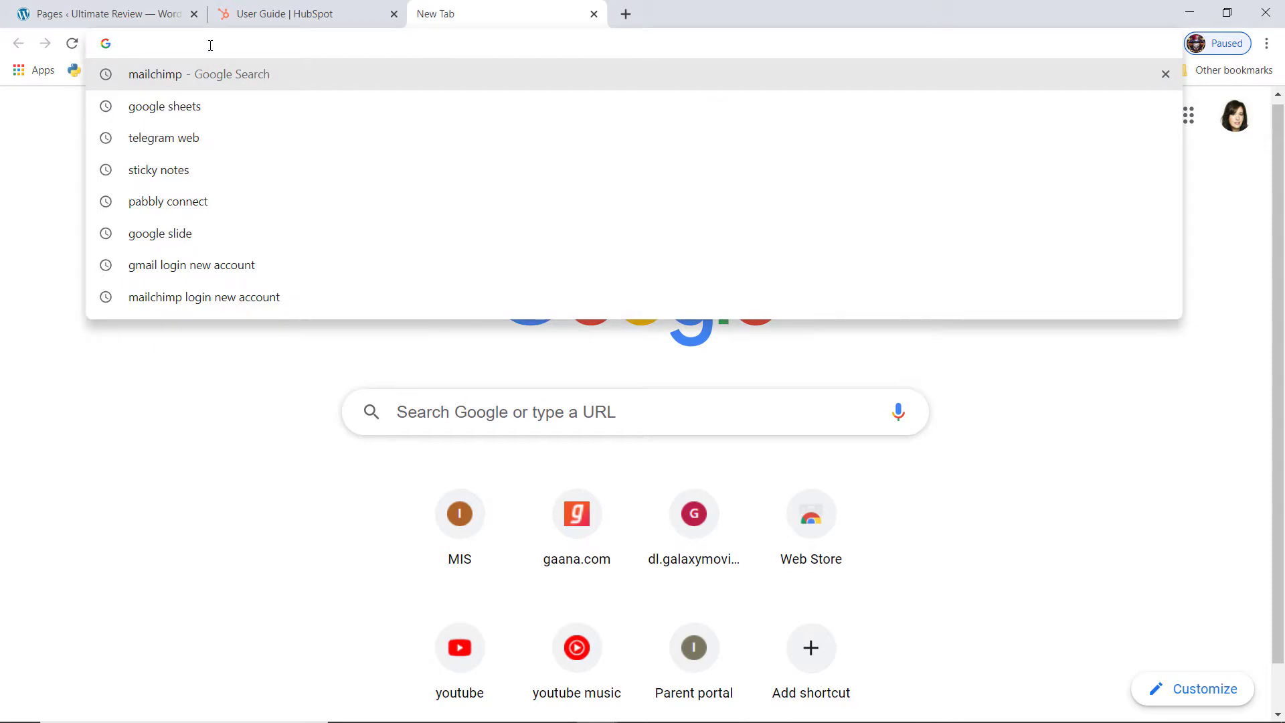
text(pabbl)
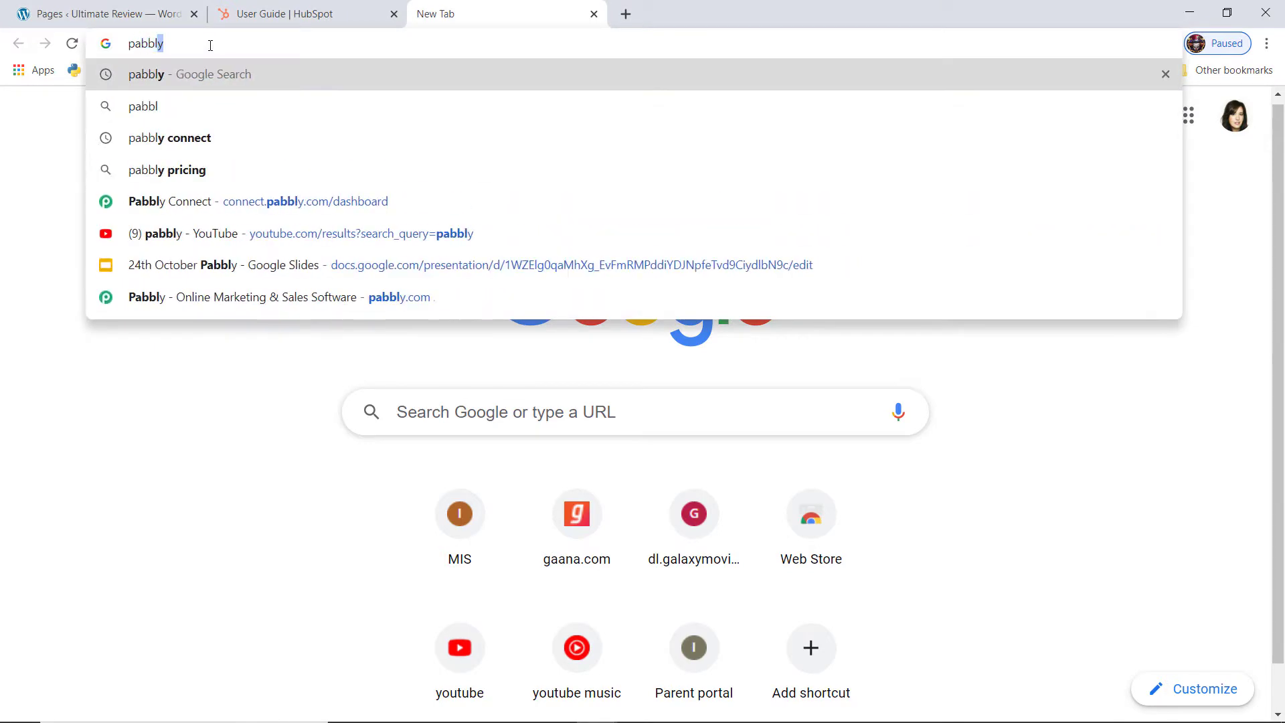
text(y.com)
key(Return)
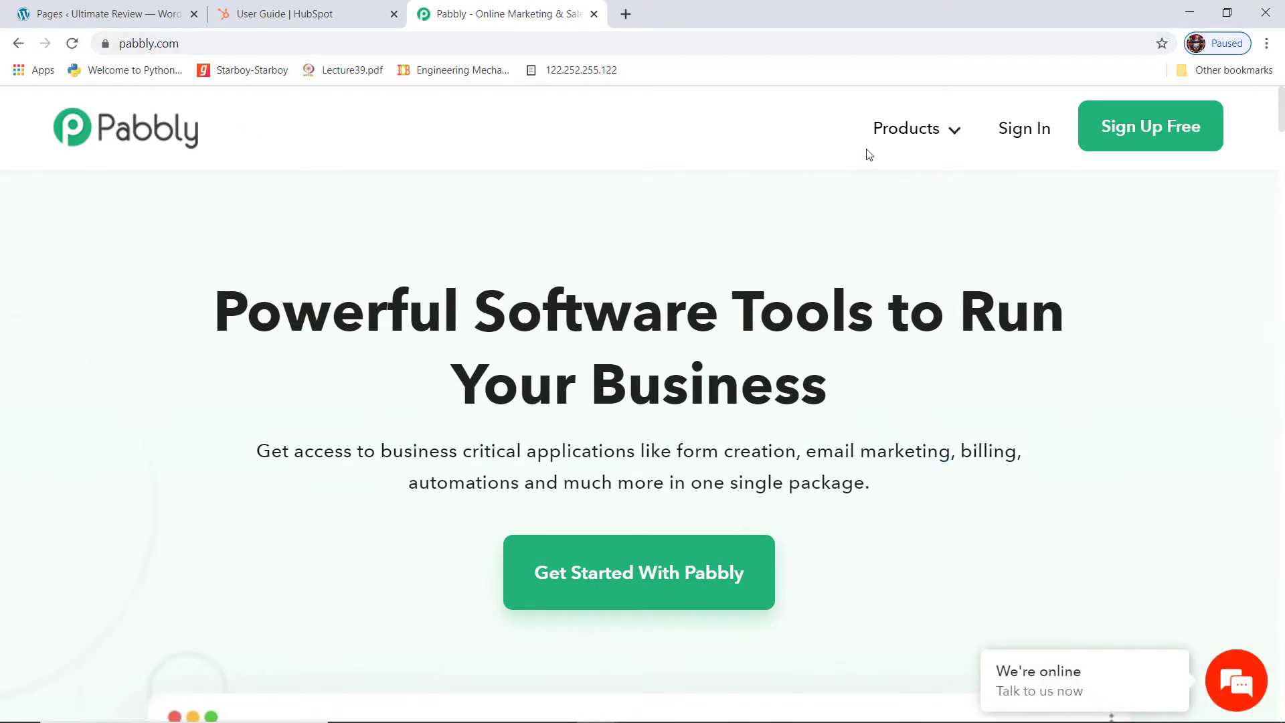
mouse_move(870, 149)
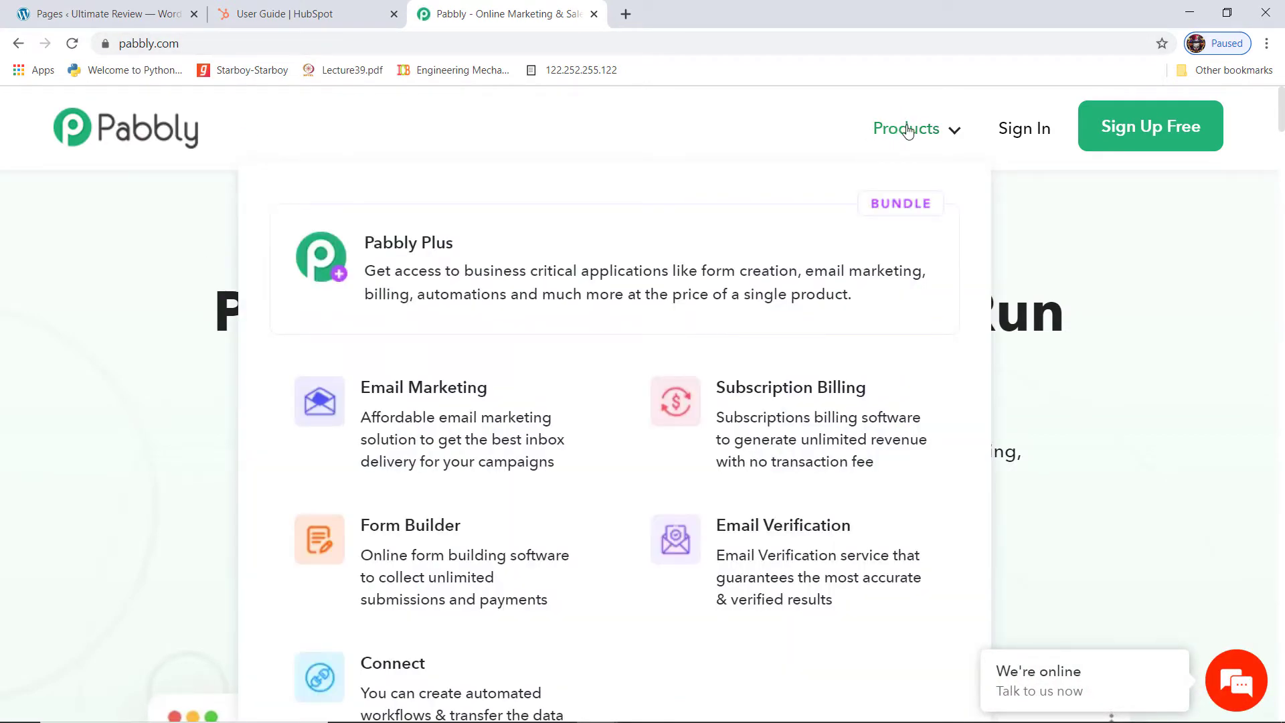
click(439, 687)
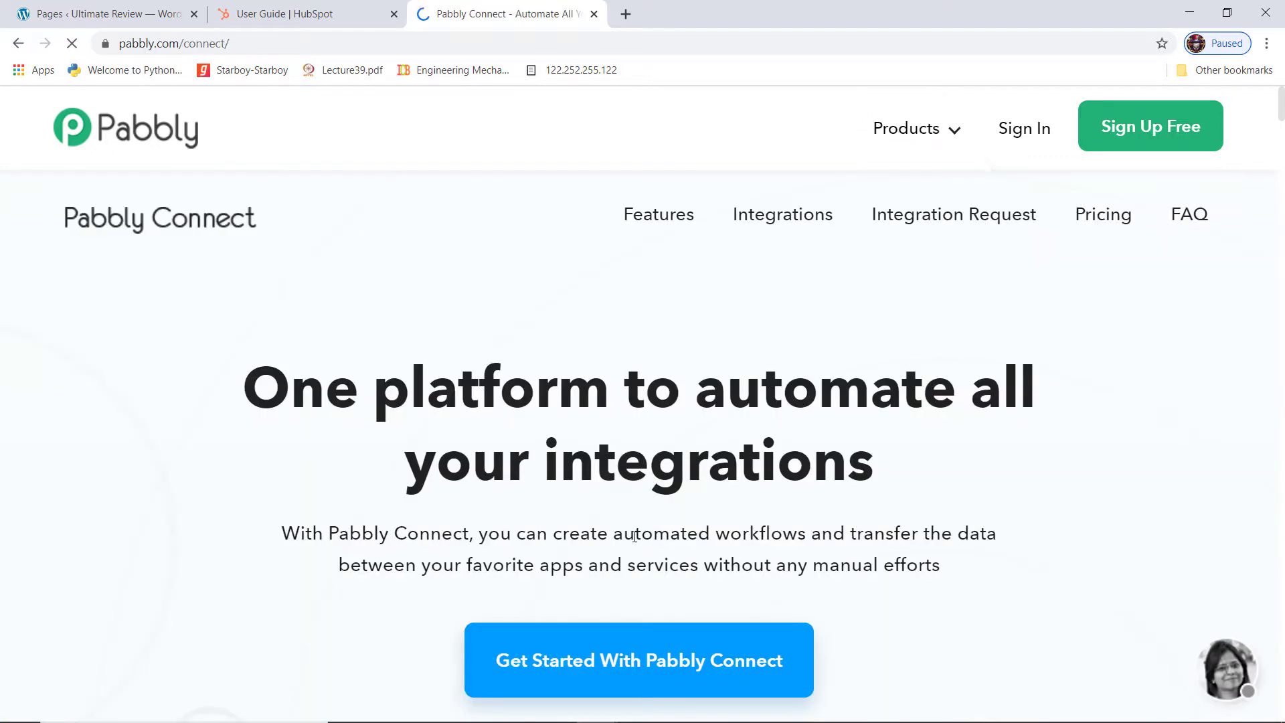
Sign in to the Pabbly account and launch the Connect app via Access Now
click(1019, 133)
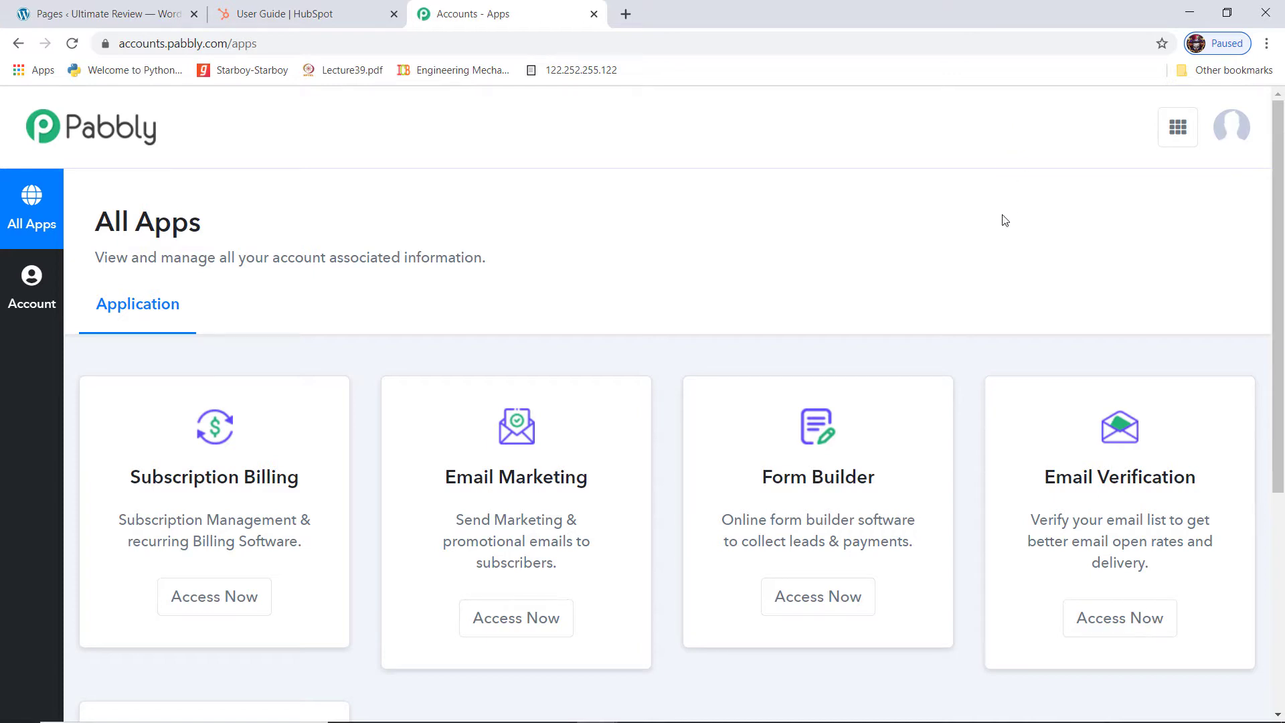
scroll(1002, 222, down, 5)
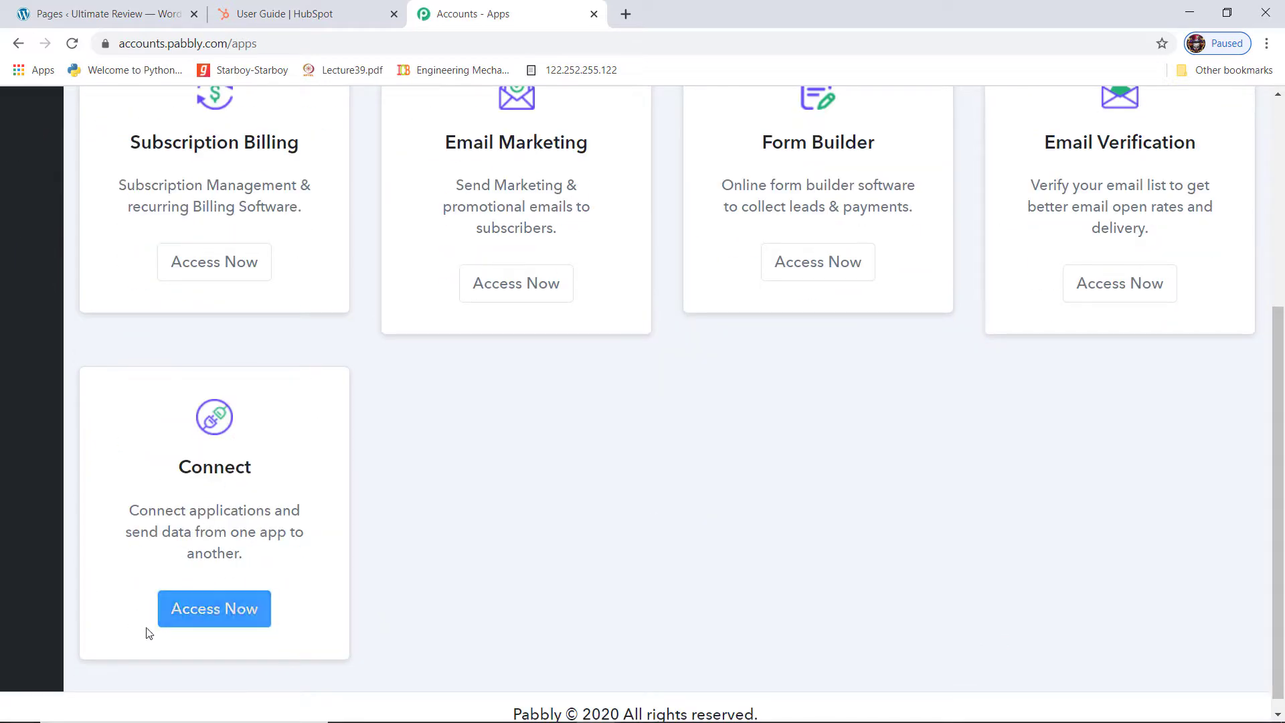
click(193, 616)
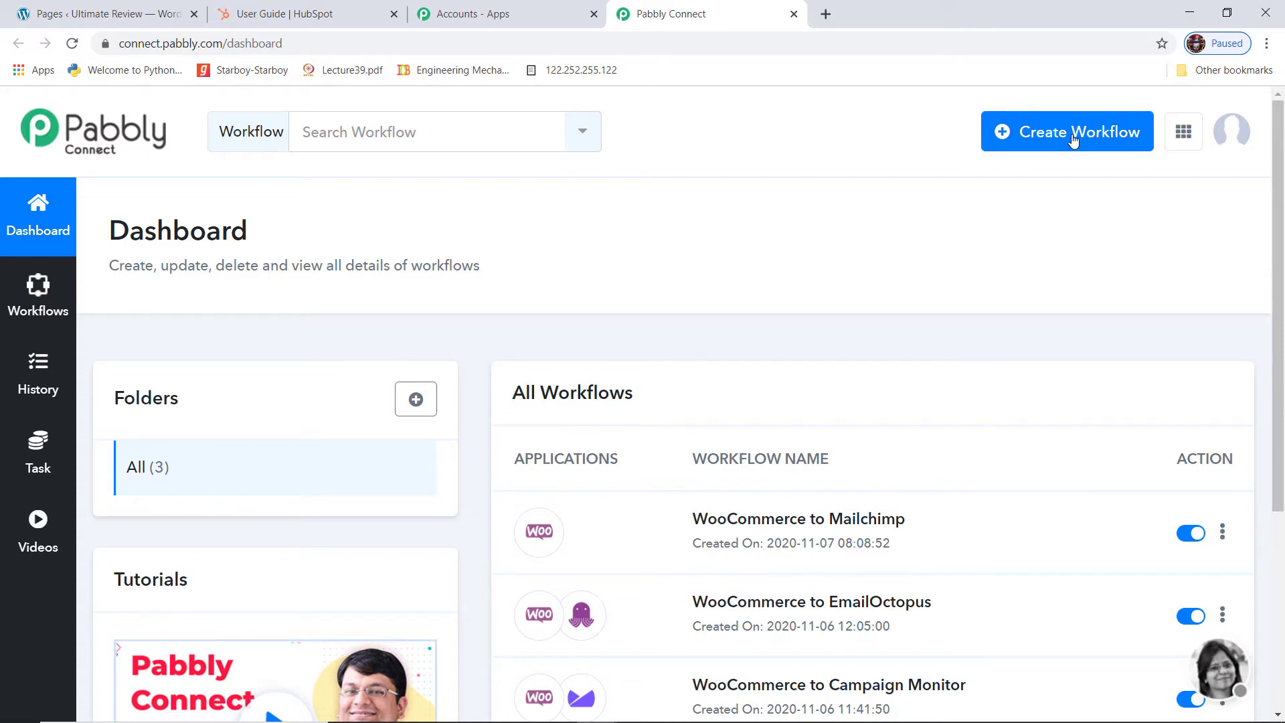
Create a new workflow named 'WooCommerce to HubSpot'
click(1072, 137)
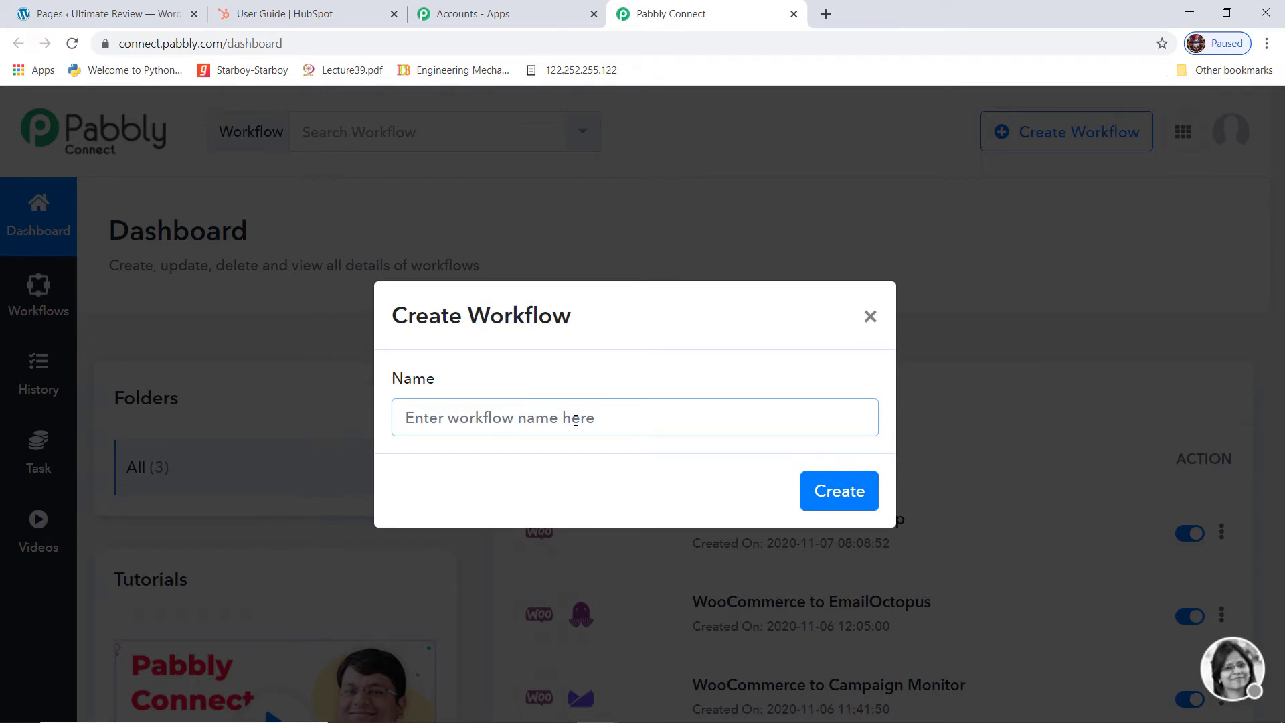
text(WooComme)
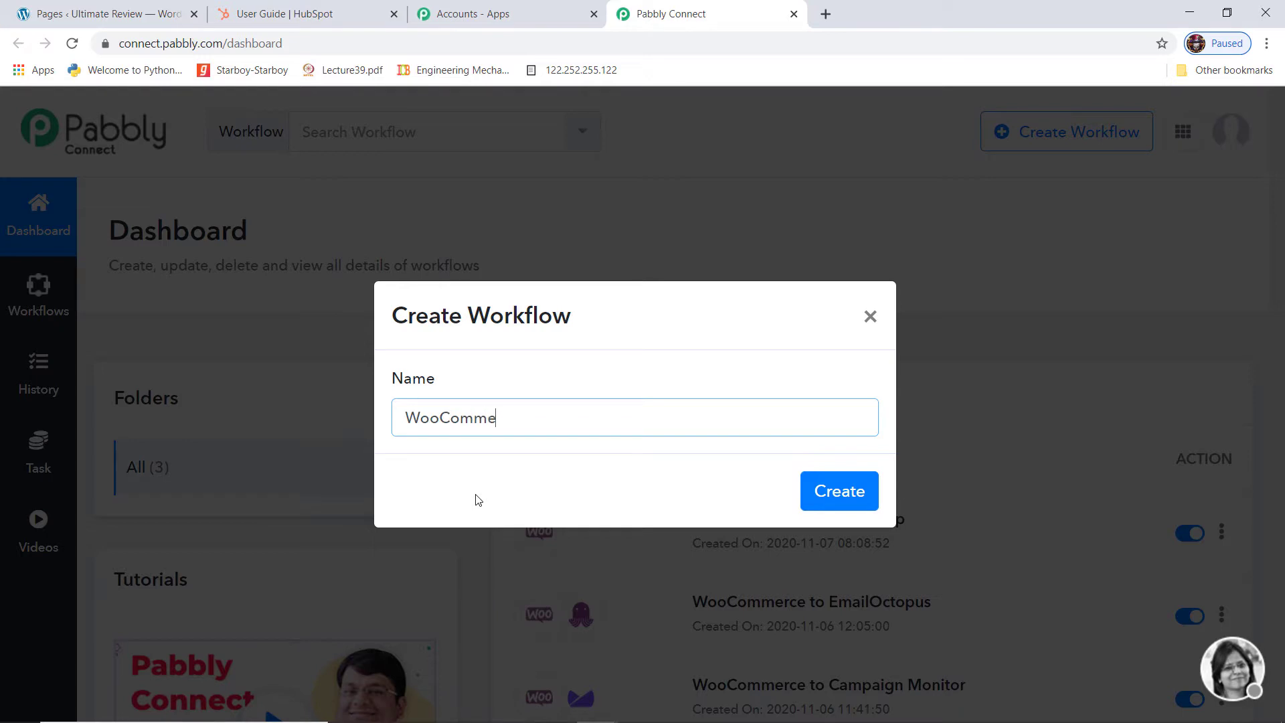
text(rce to HubSpot)
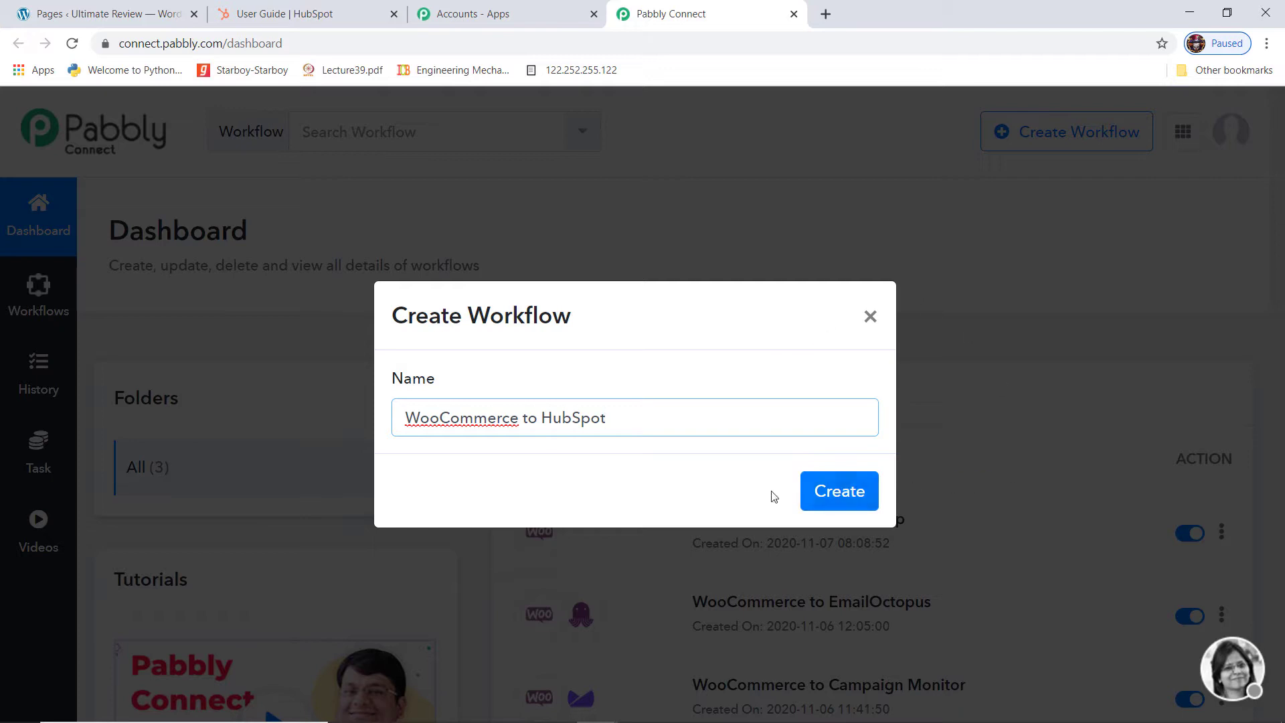
click(847, 498)
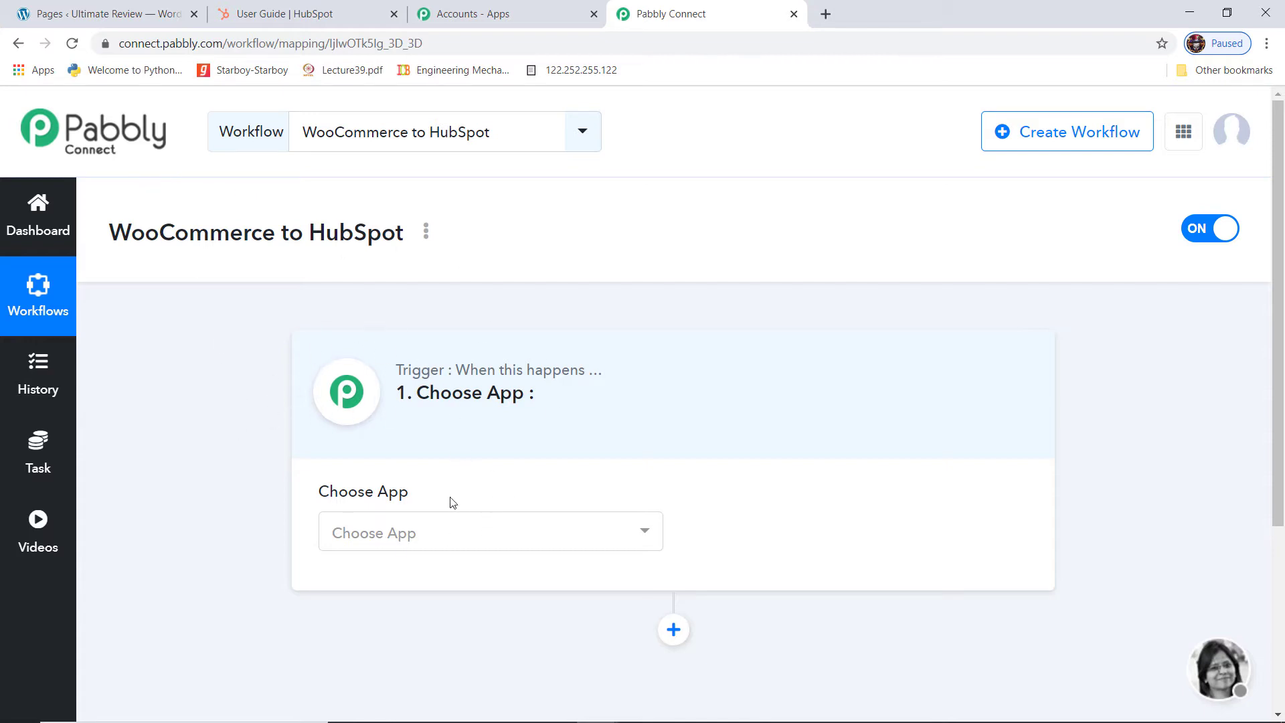
Search 'Woo', pick WooCommerce as the trigger app, and show its trigger events
click(422, 536)
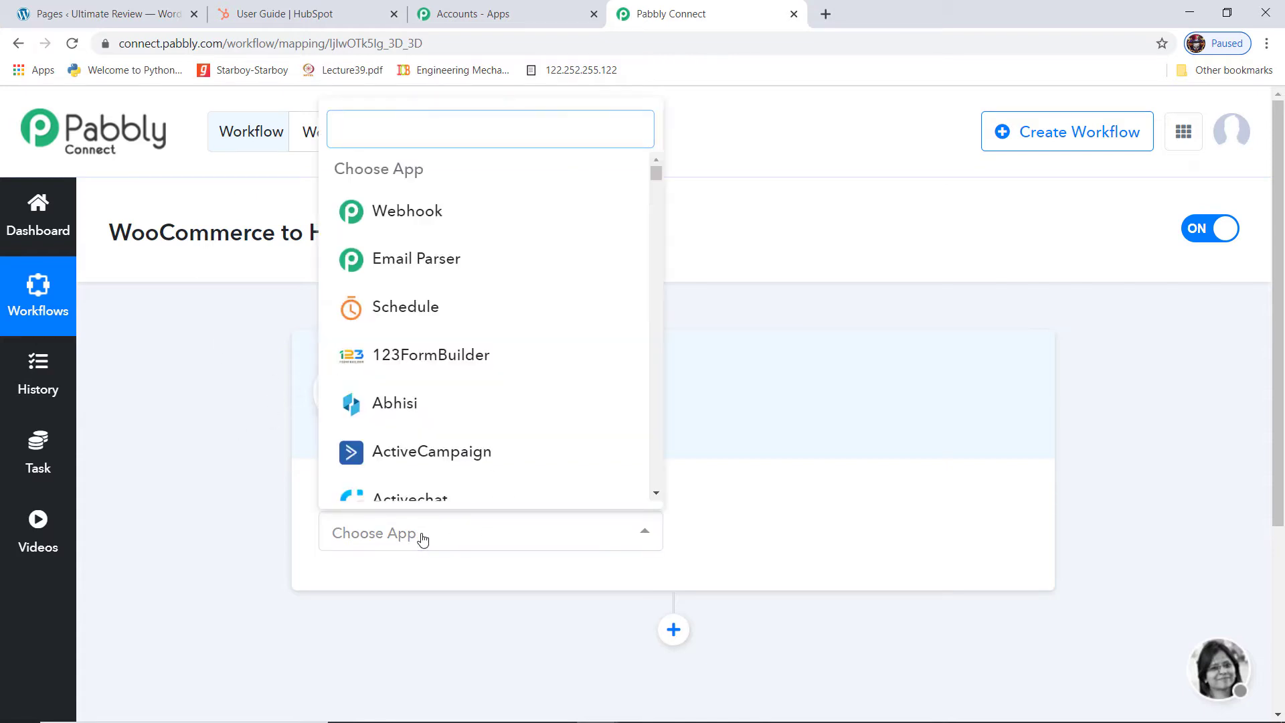
text(Woo)
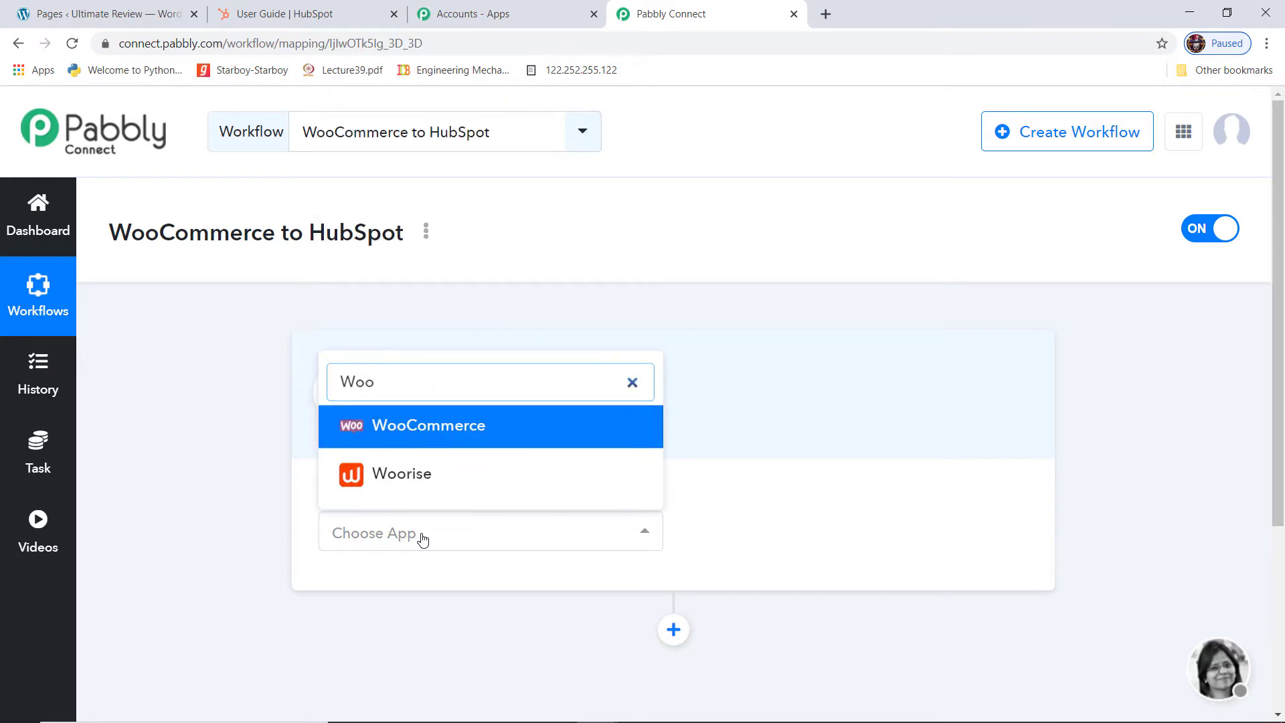
click(521, 434)
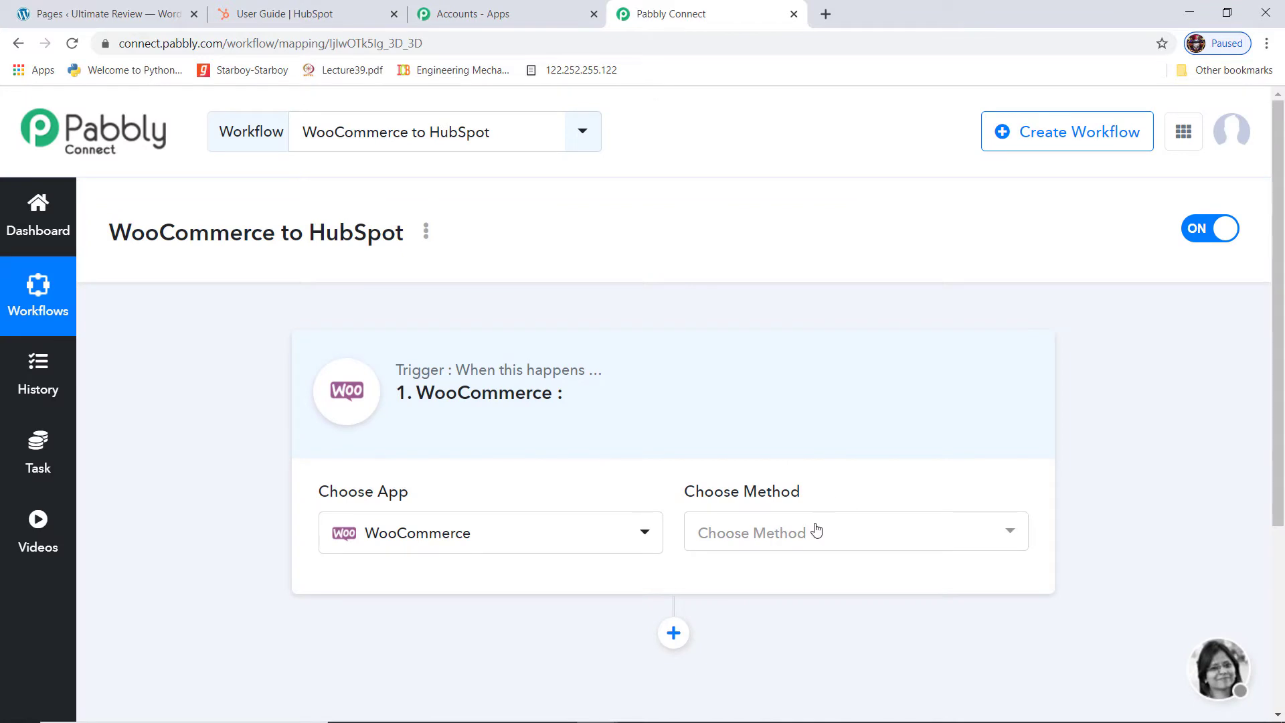
click(816, 531)
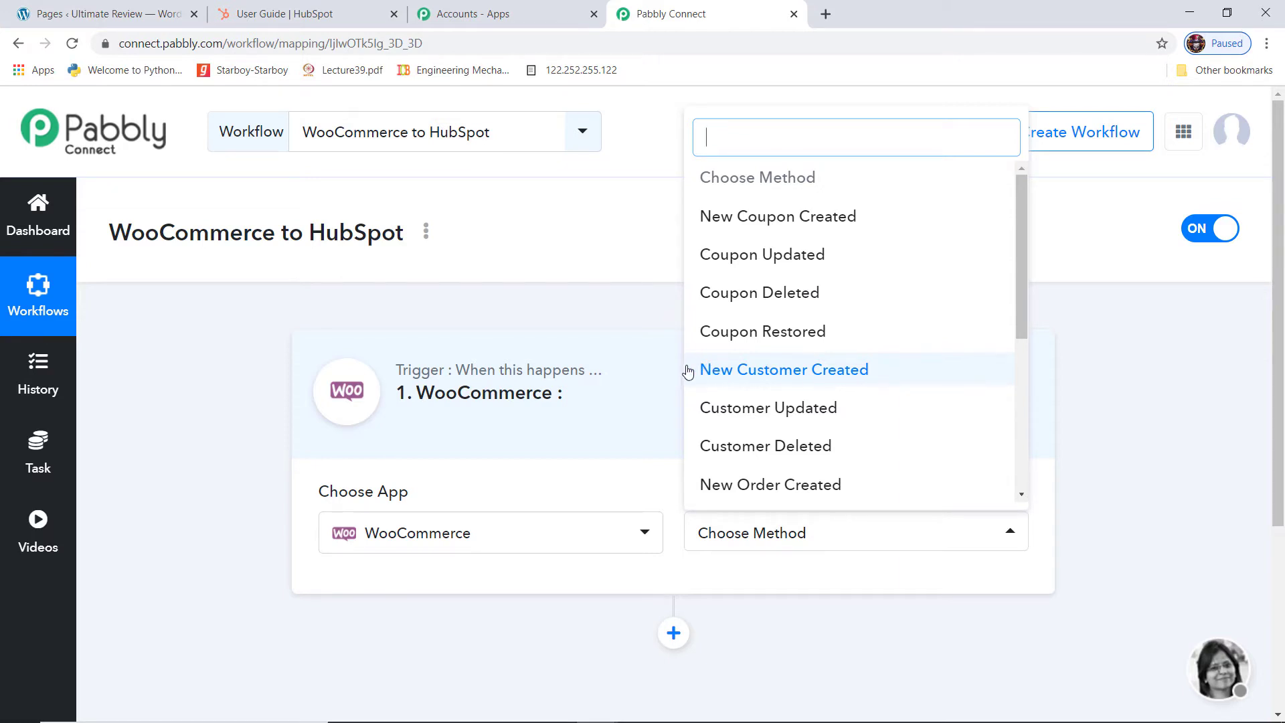
Set the trigger event to New Customer Created and copy its webhook URL for WordPress
click(821, 375)
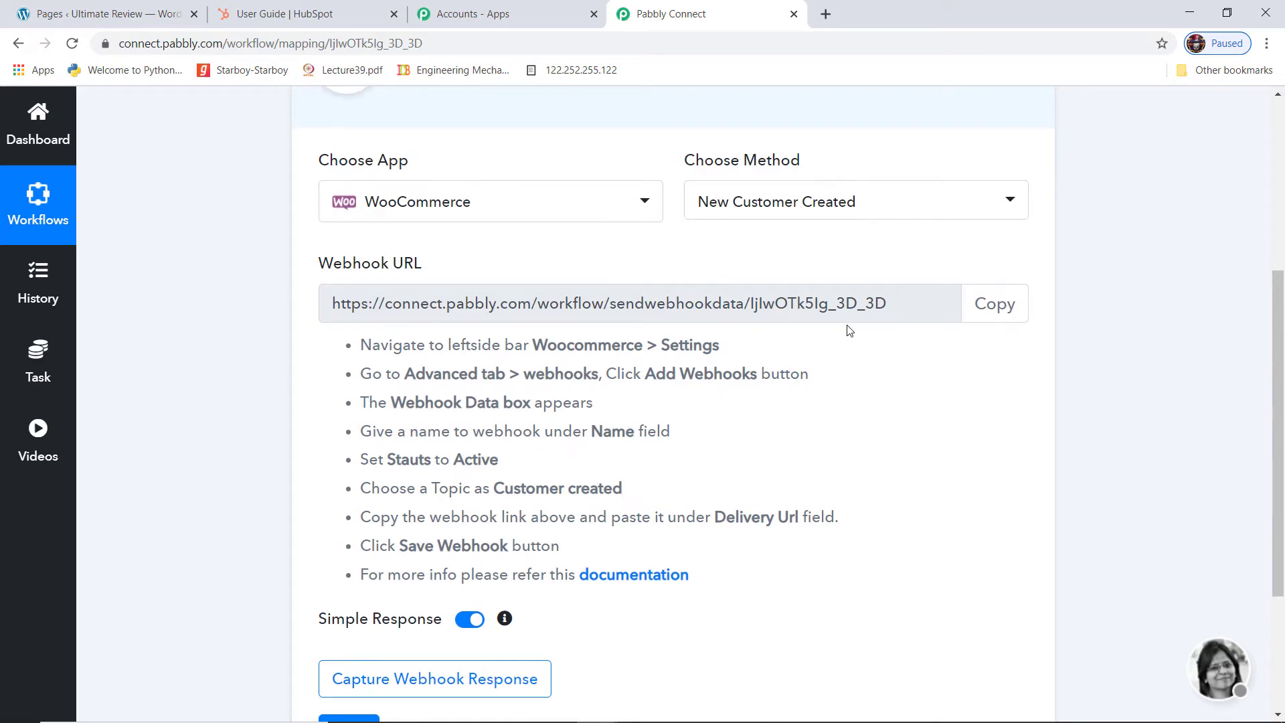
scroll(845, 328, up, 5)
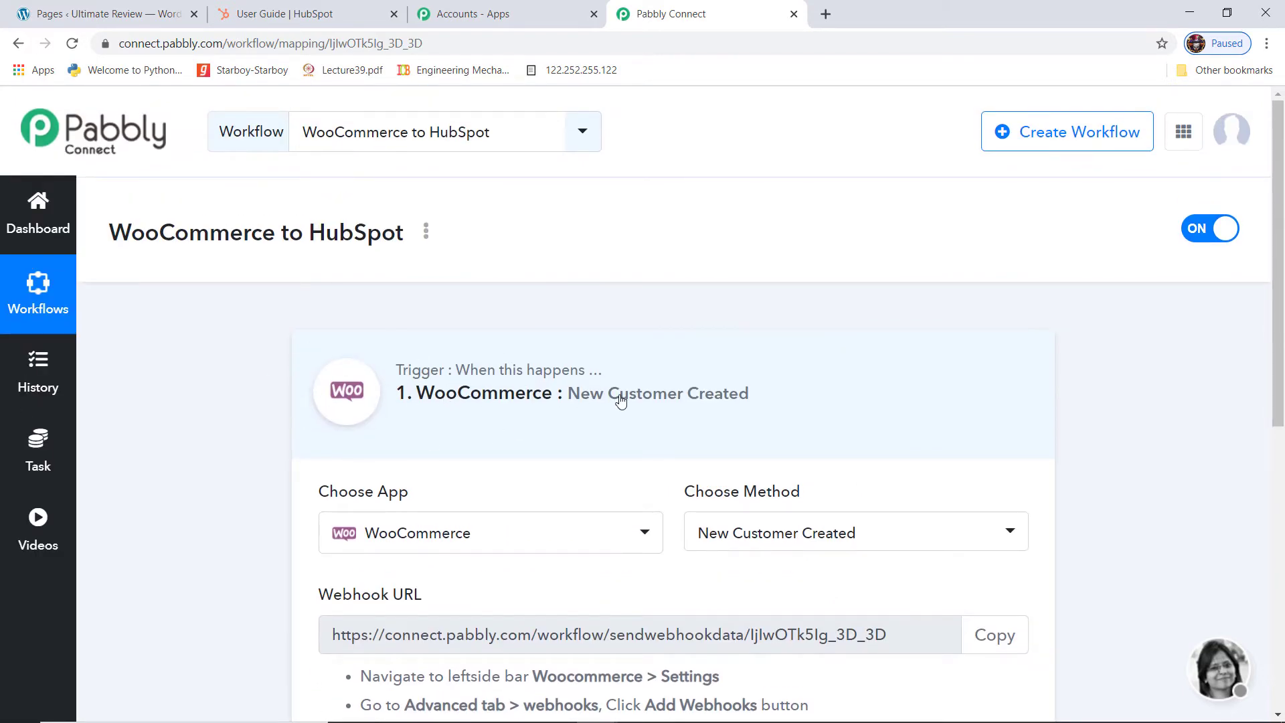
scroll(639, 402, down, 5)
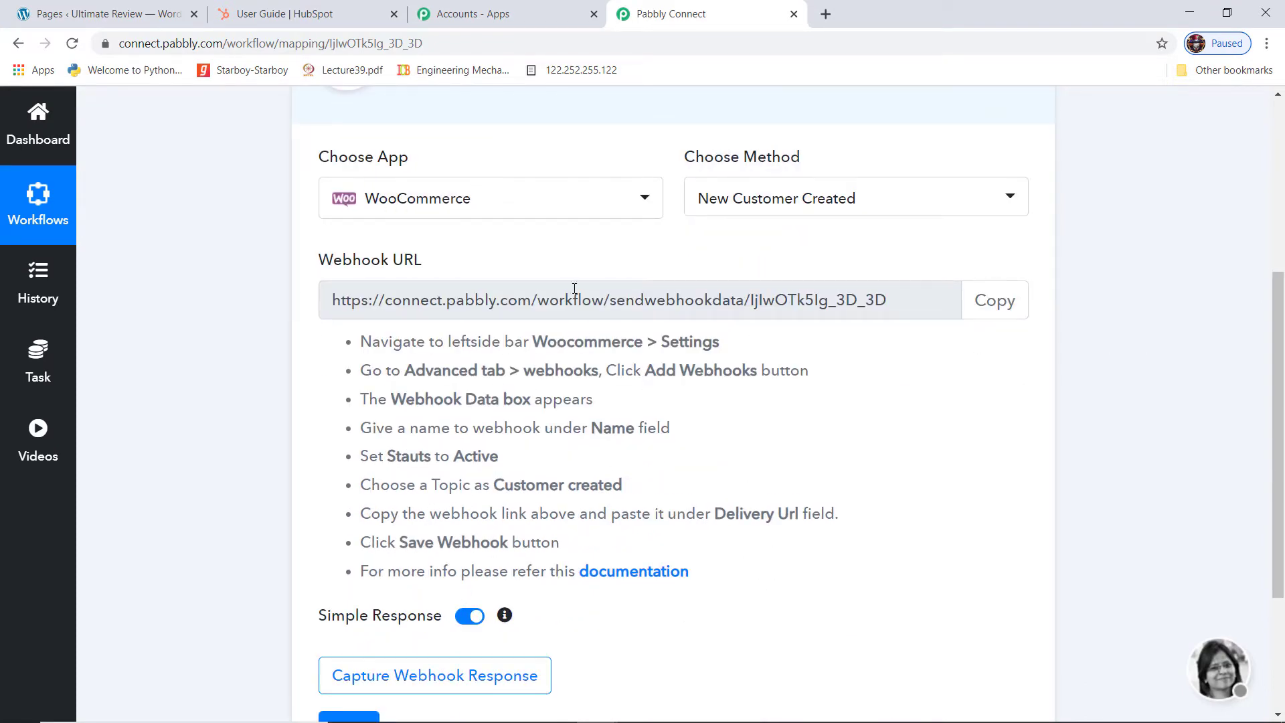
click(995, 307)
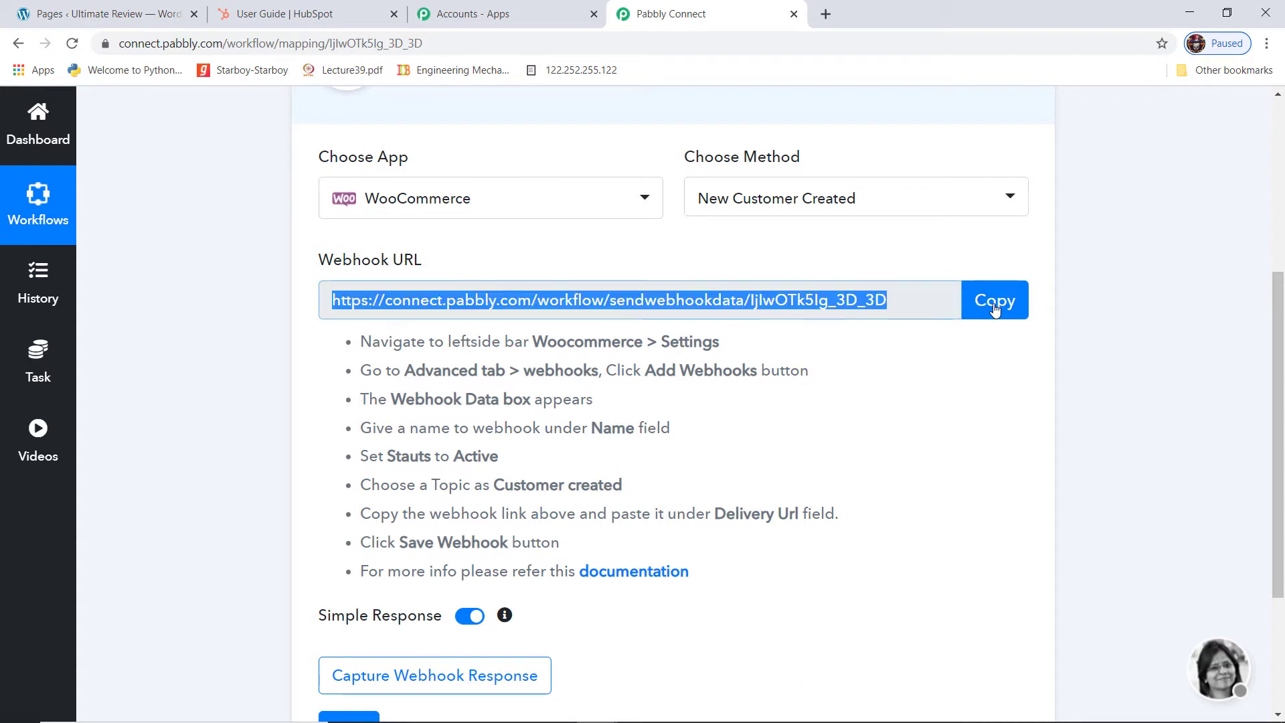
click(100, 13)
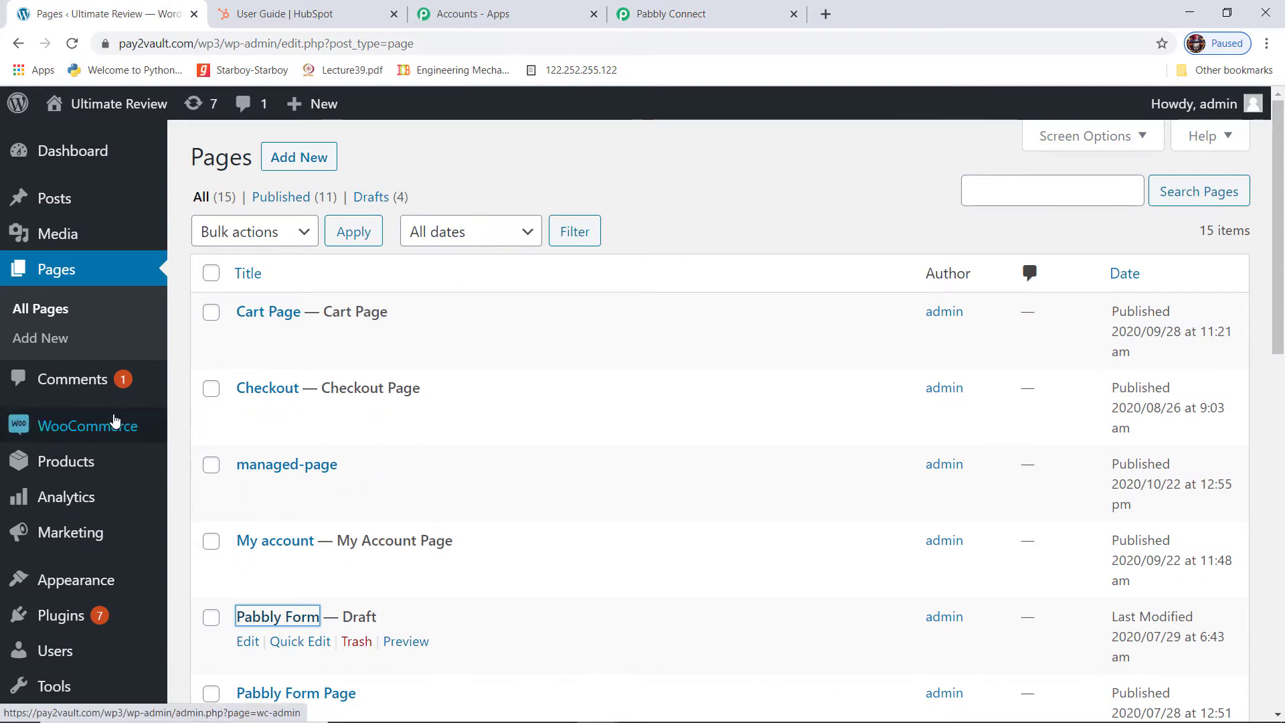
Go to WooCommerce Settings > Advanced > Webhooks and start a new webhook
mouse_move(104, 430)
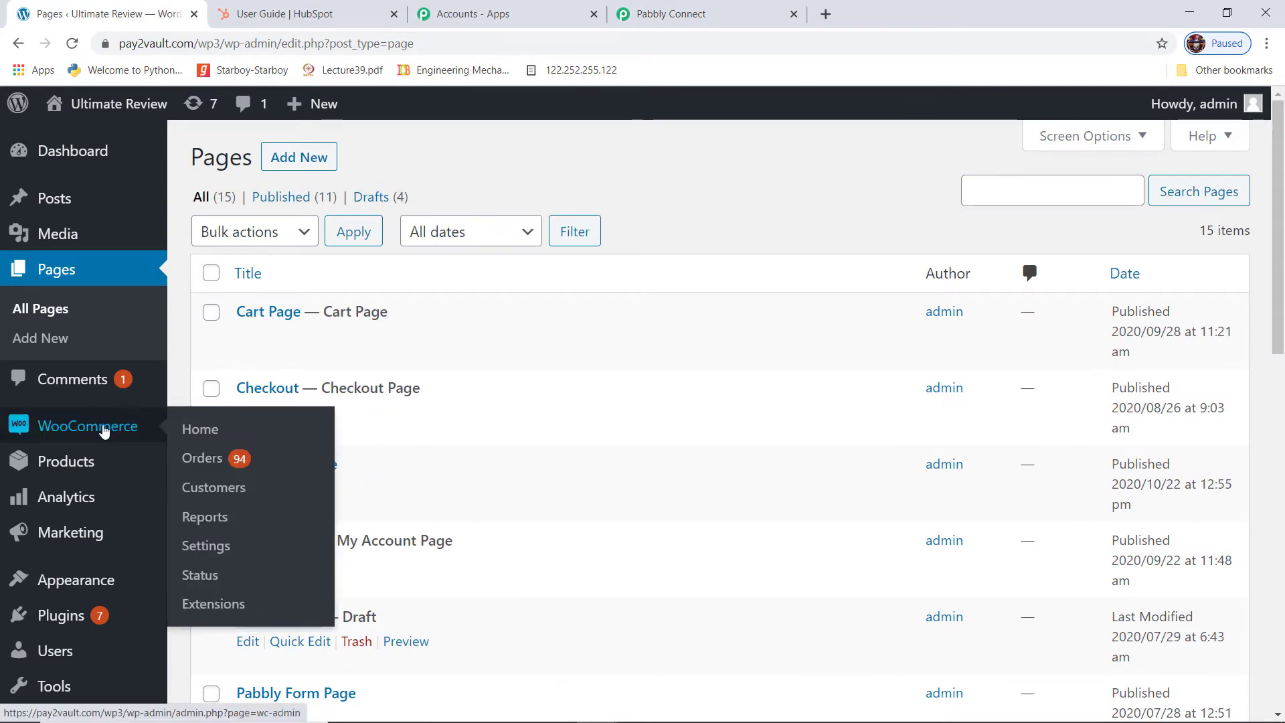
click(213, 548)
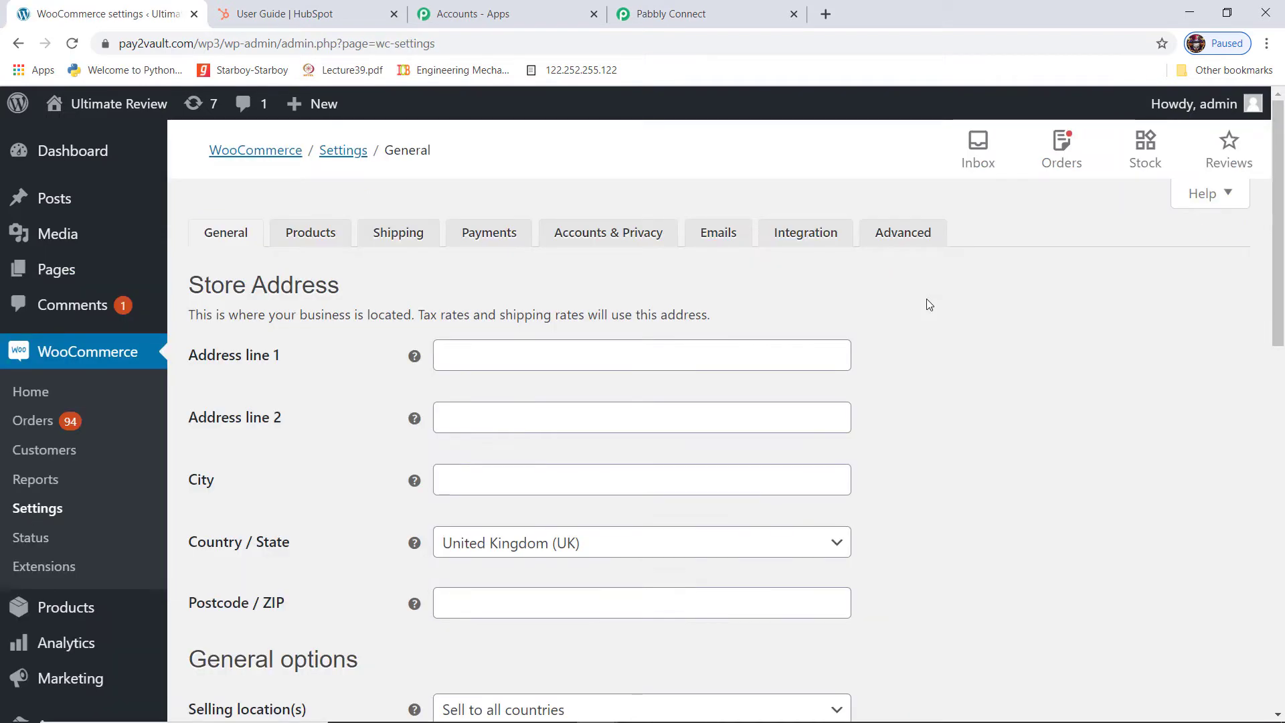
click(914, 239)
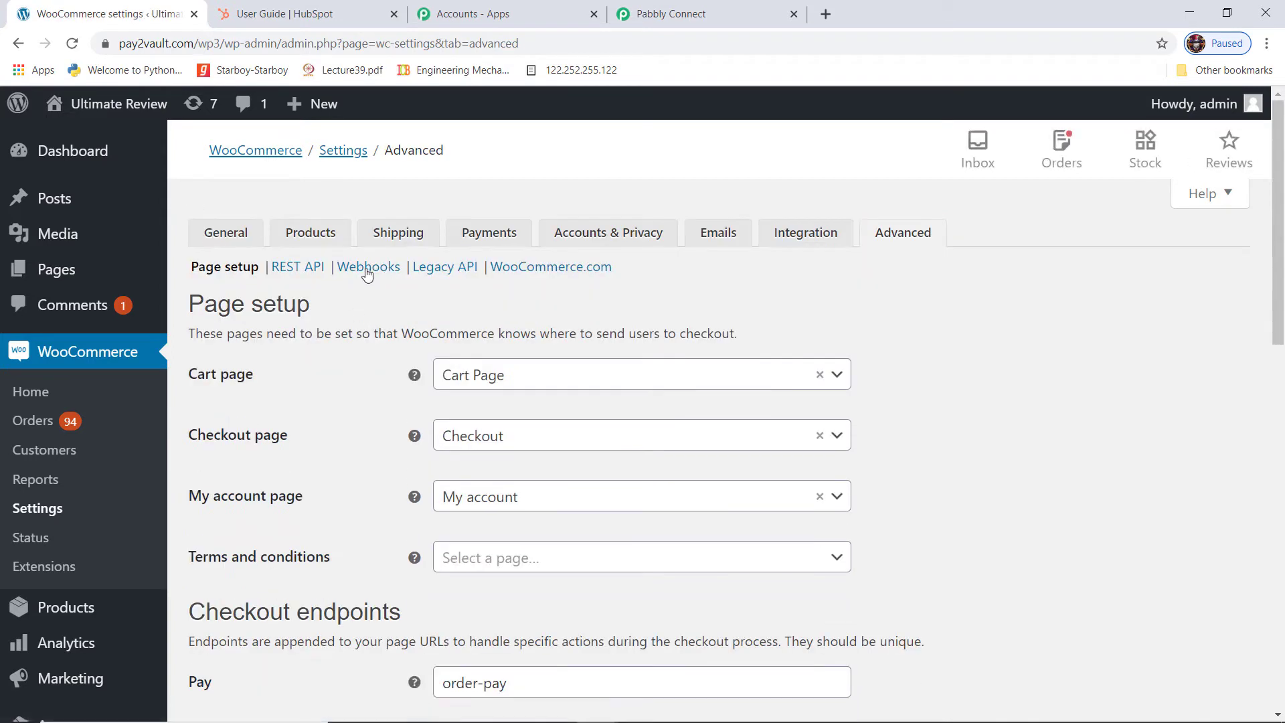
click(378, 273)
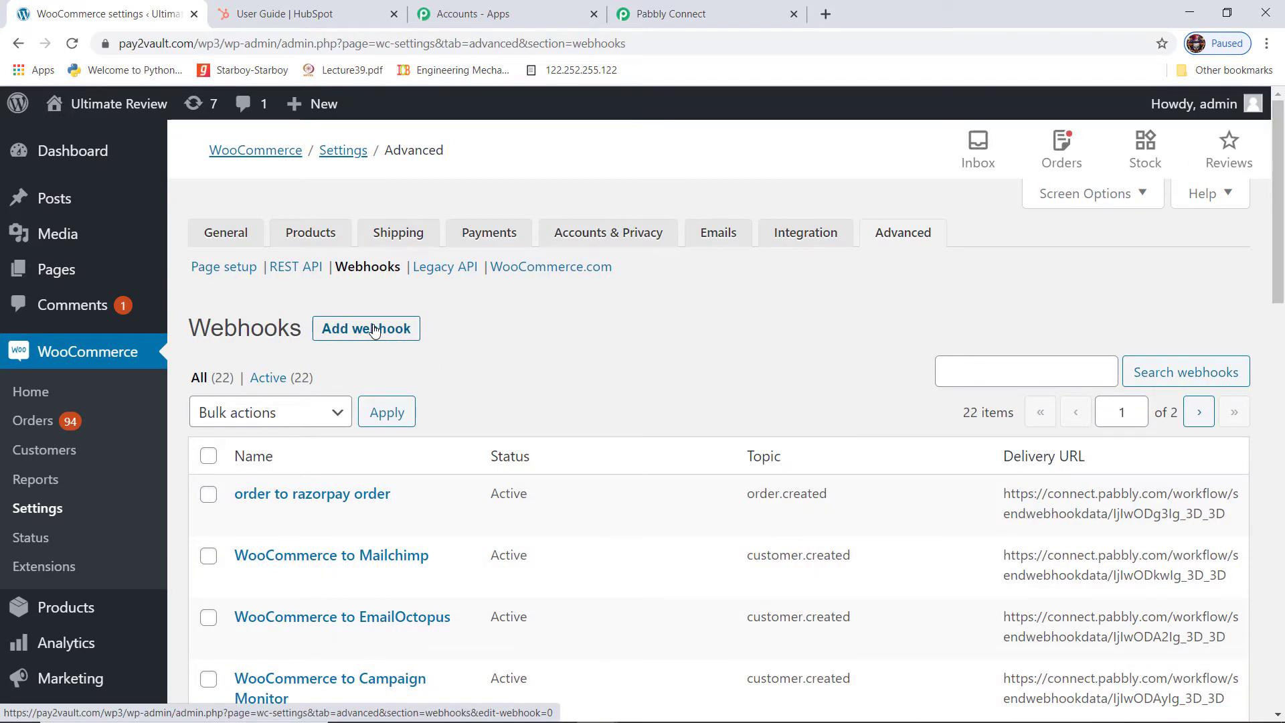
click(368, 329)
click(470, 352)
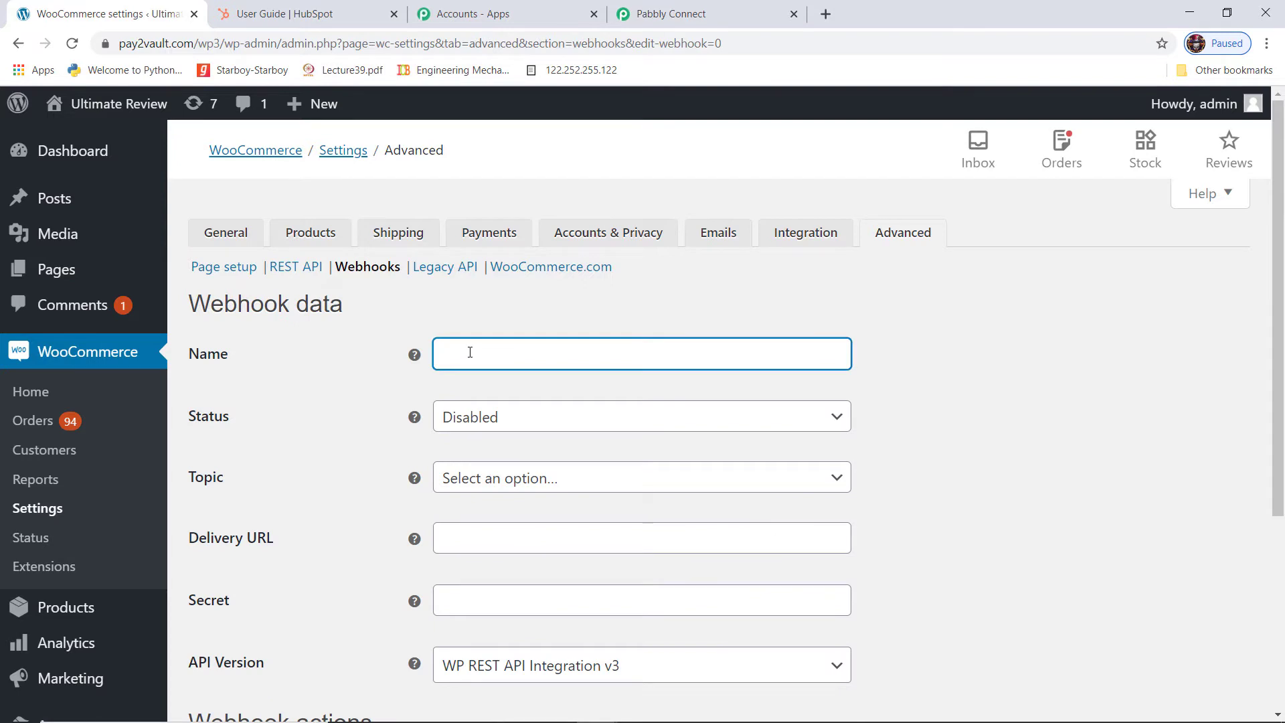
Name the webhook 'WooCommerce to HubSpot', status Active, topic Customer created
text(WooCommerce to Hub)
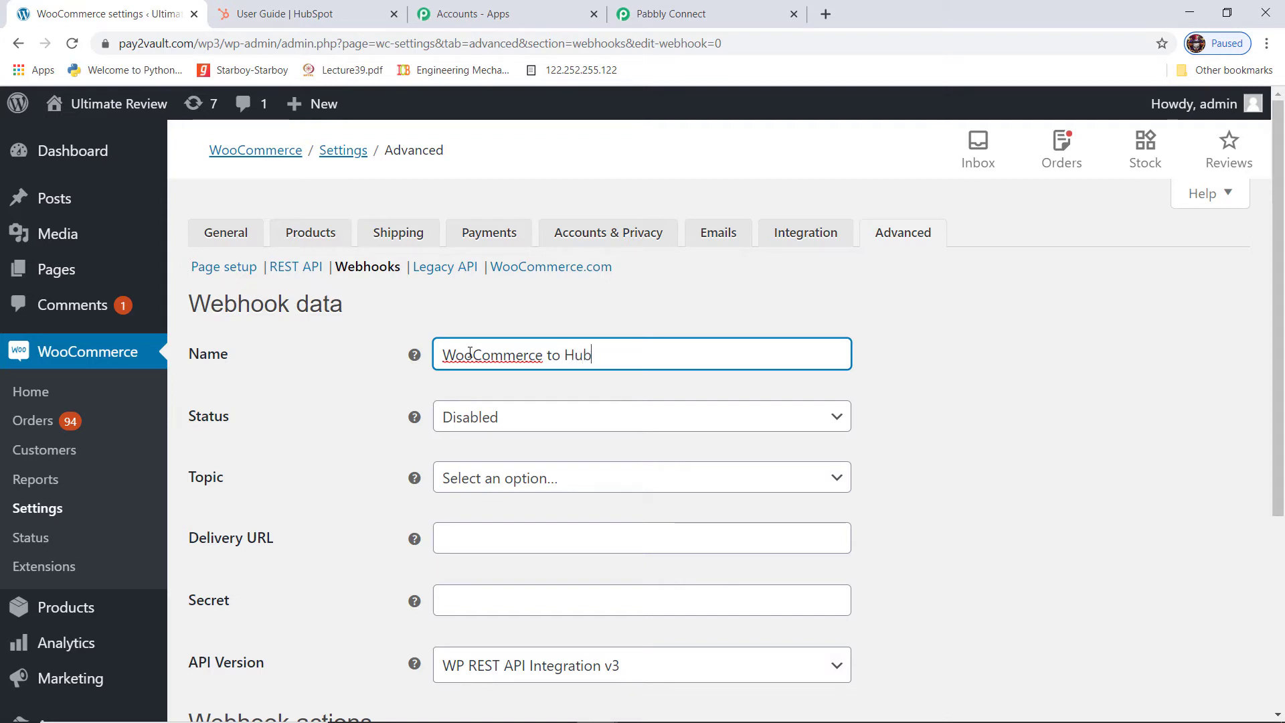
text(Spot)
click(598, 425)
click(493, 447)
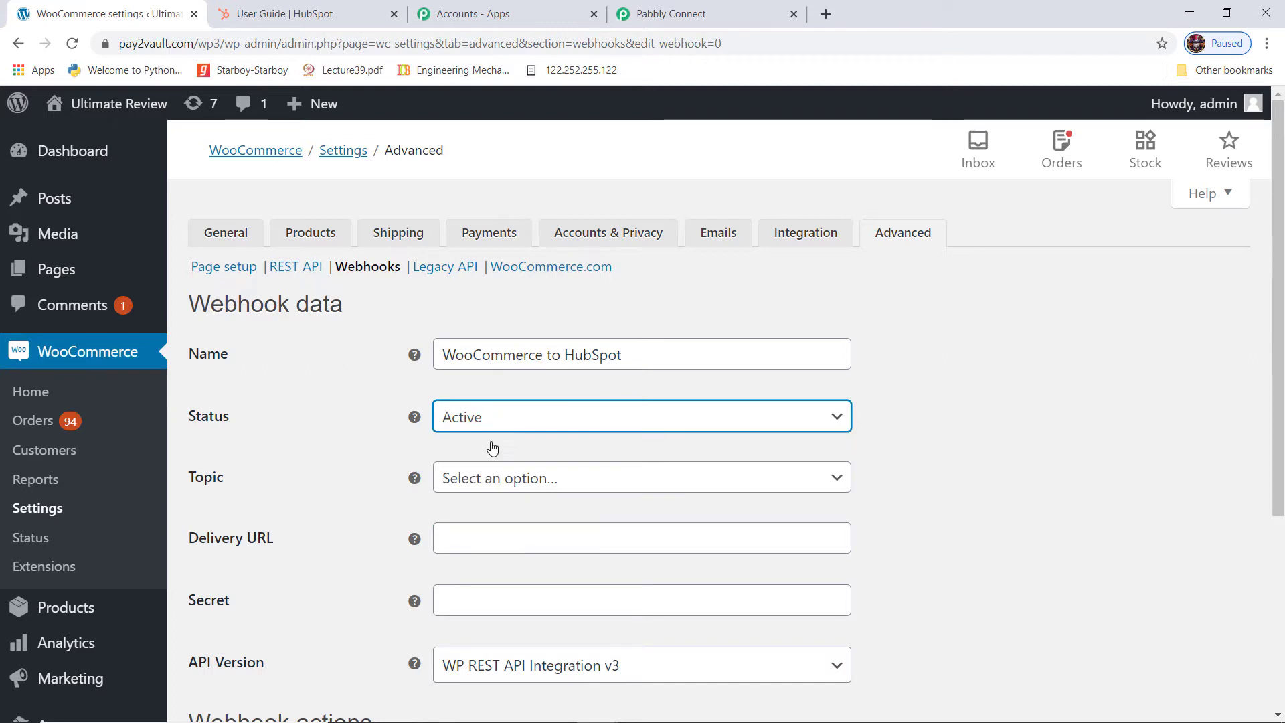
click(510, 479)
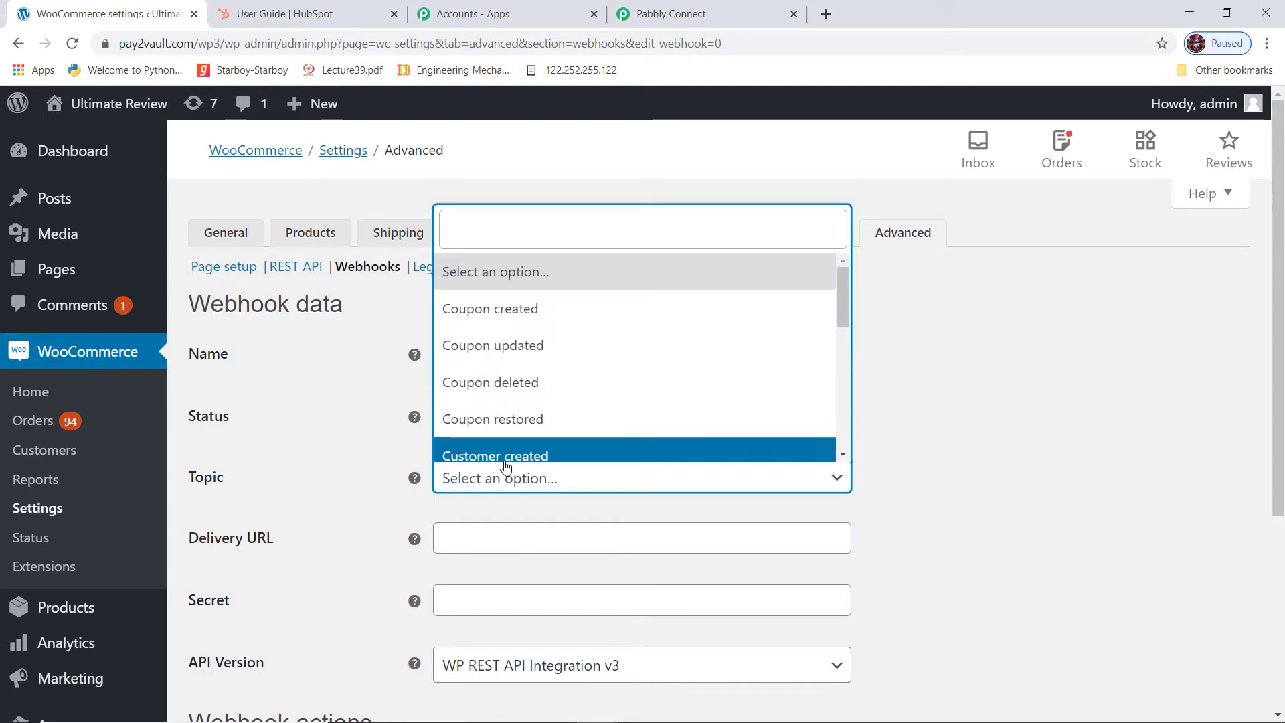
click(504, 460)
Paste the Pabbly webhook URL as the Delivery URL and save the webhook
click(477, 538)
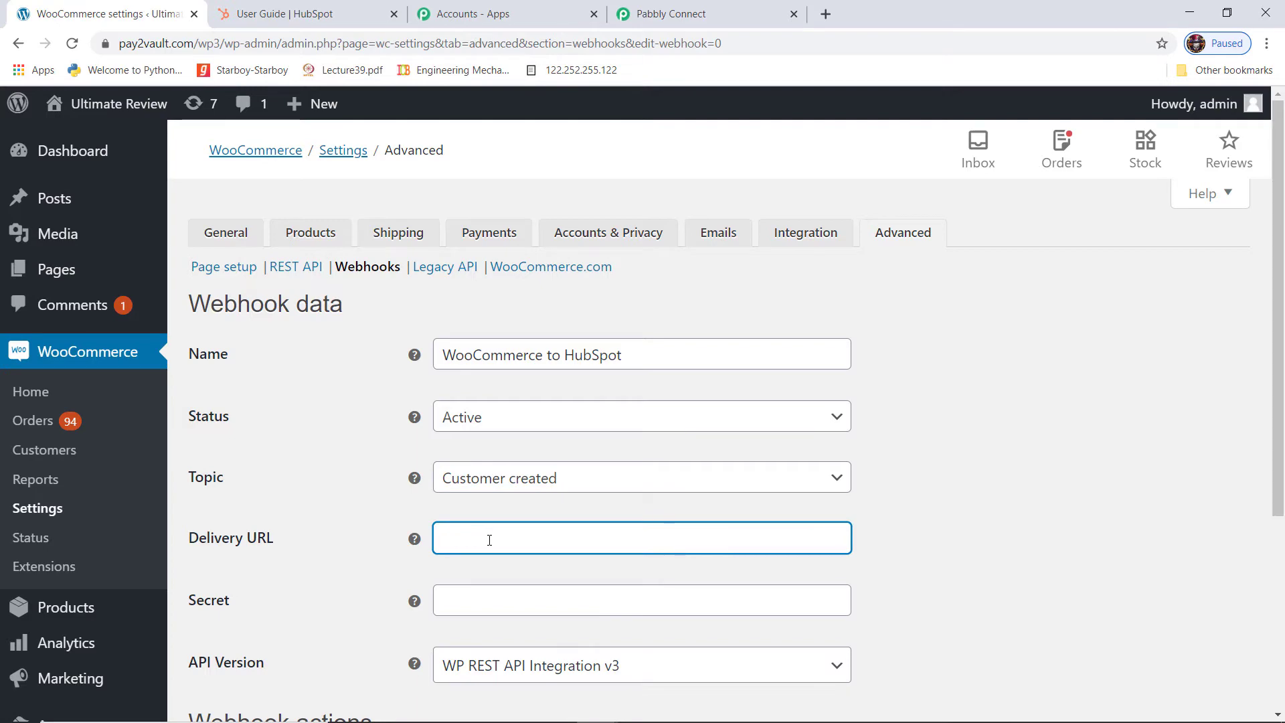
key(ctrl+v)
scroll(918, 493, down, 5)
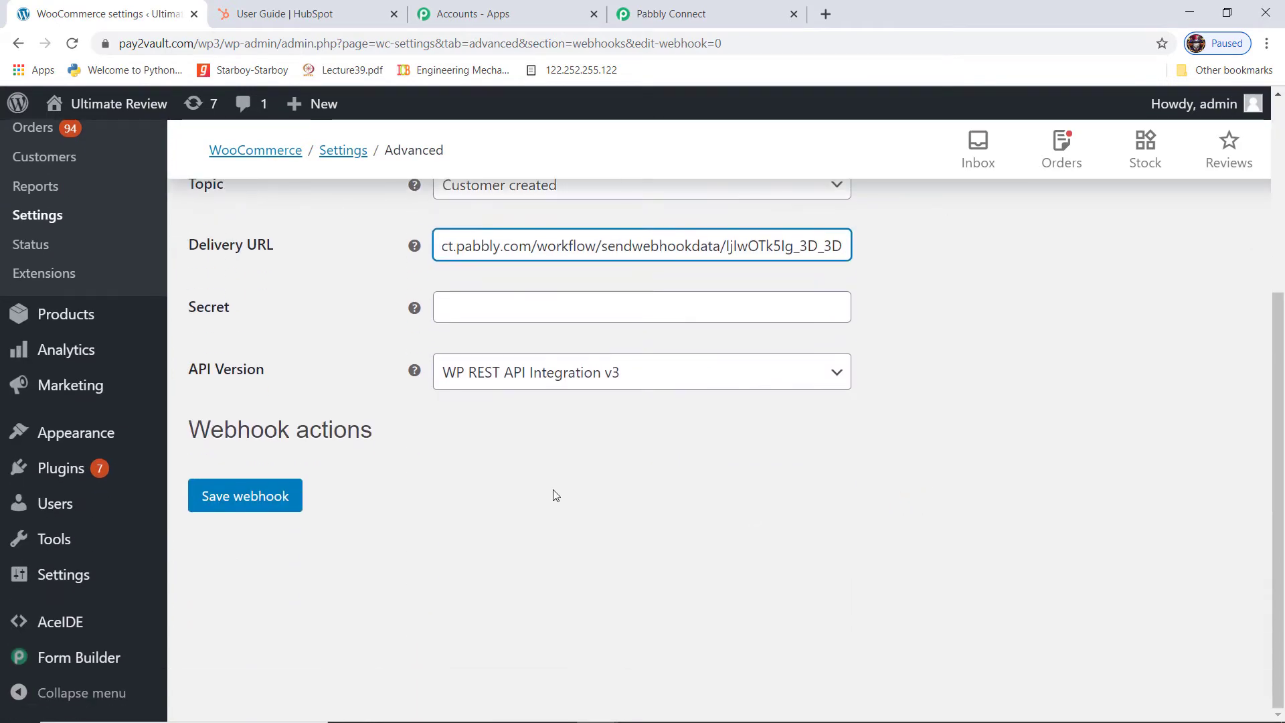
click(257, 499)
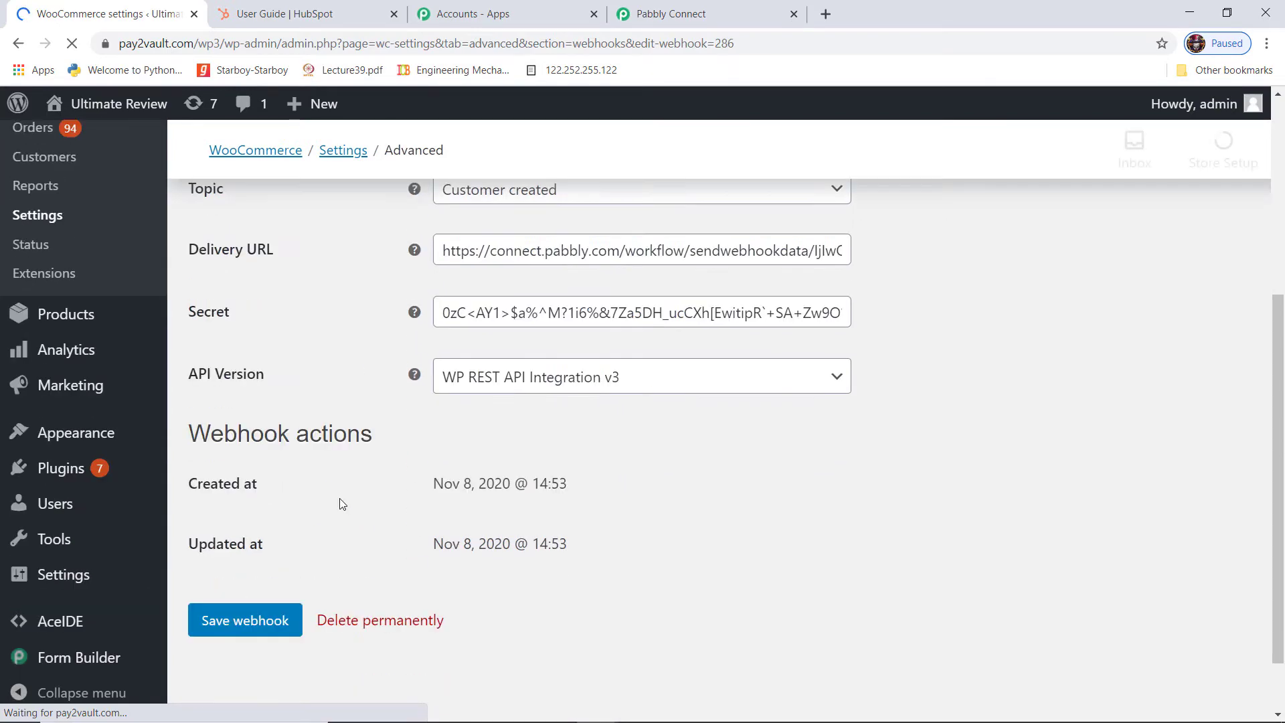
scroll(294, 538, down, 1)
click(245, 545)
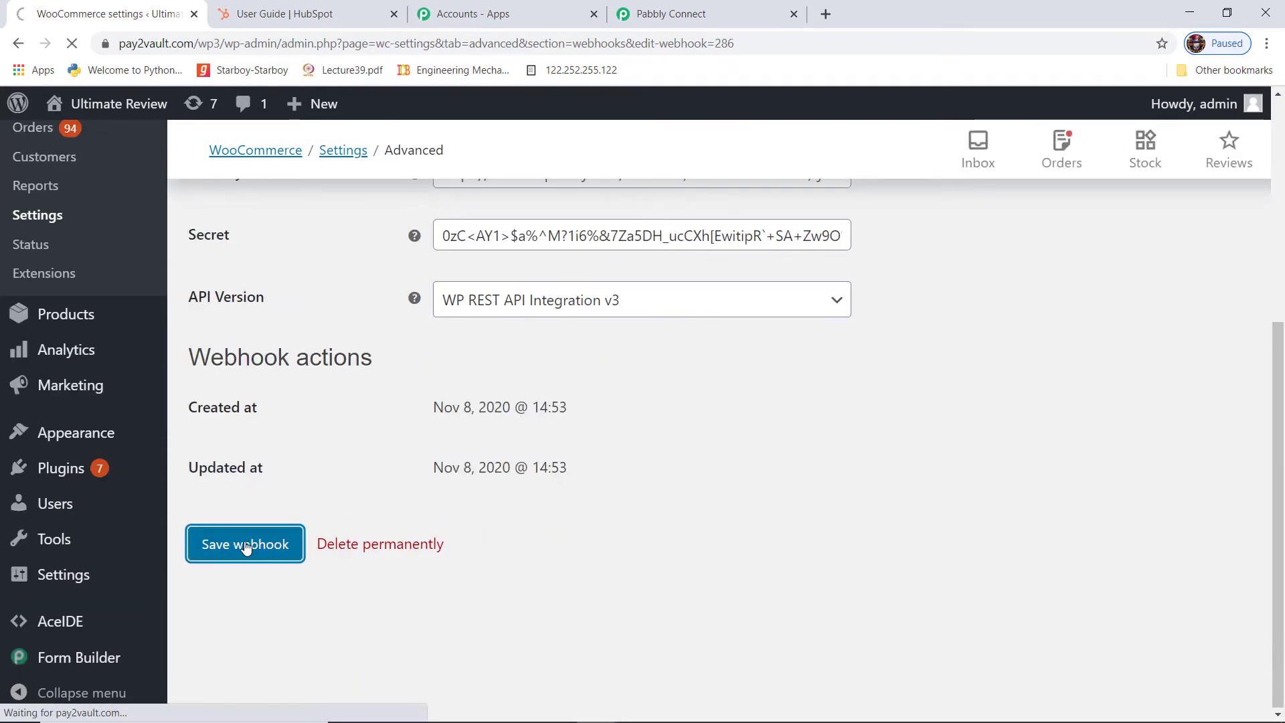
scroll(812, 416, down, 6)
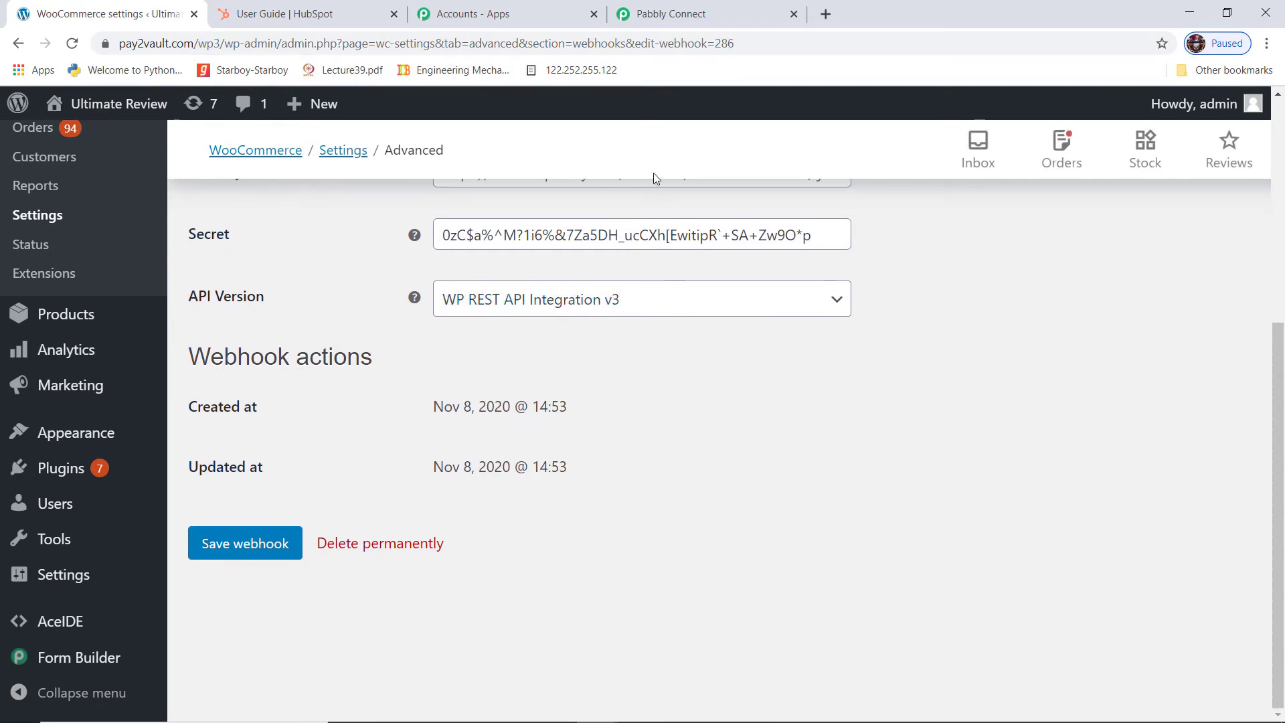
click(726, 17)
Start Capture Webhook Response and bring up the site's registration form window
scroll(793, 410, down, 3)
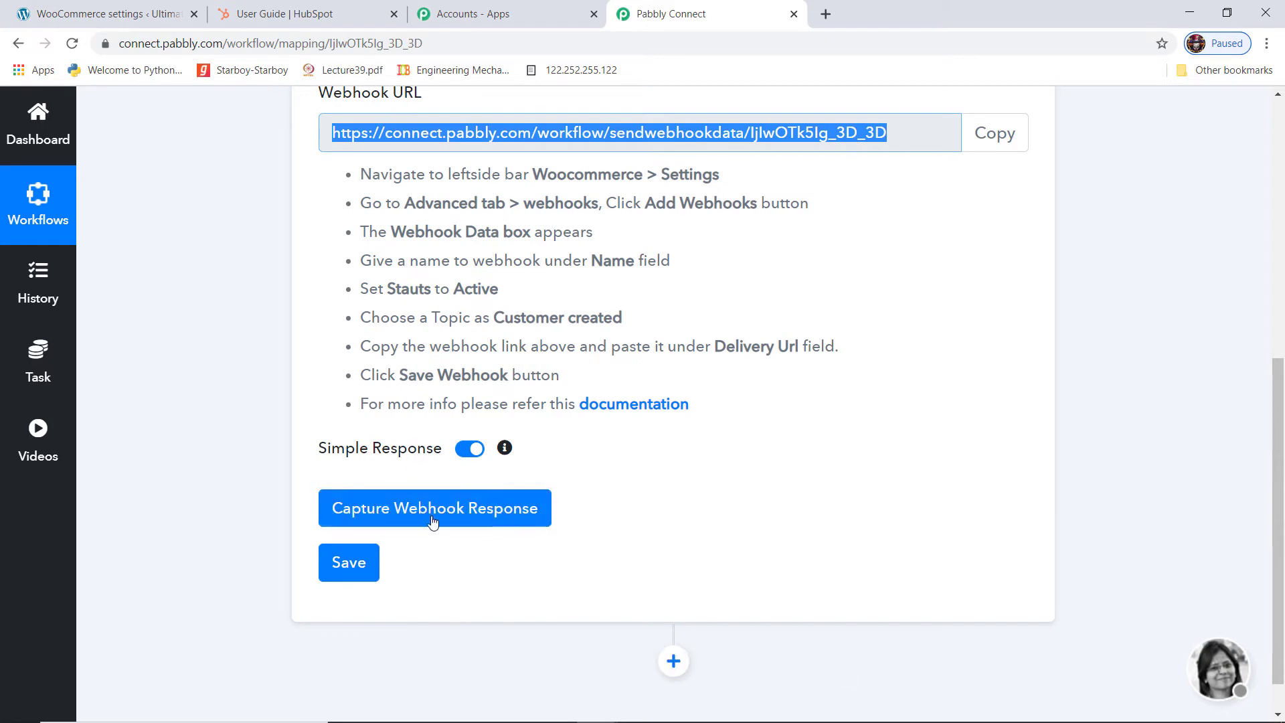
click(456, 509)
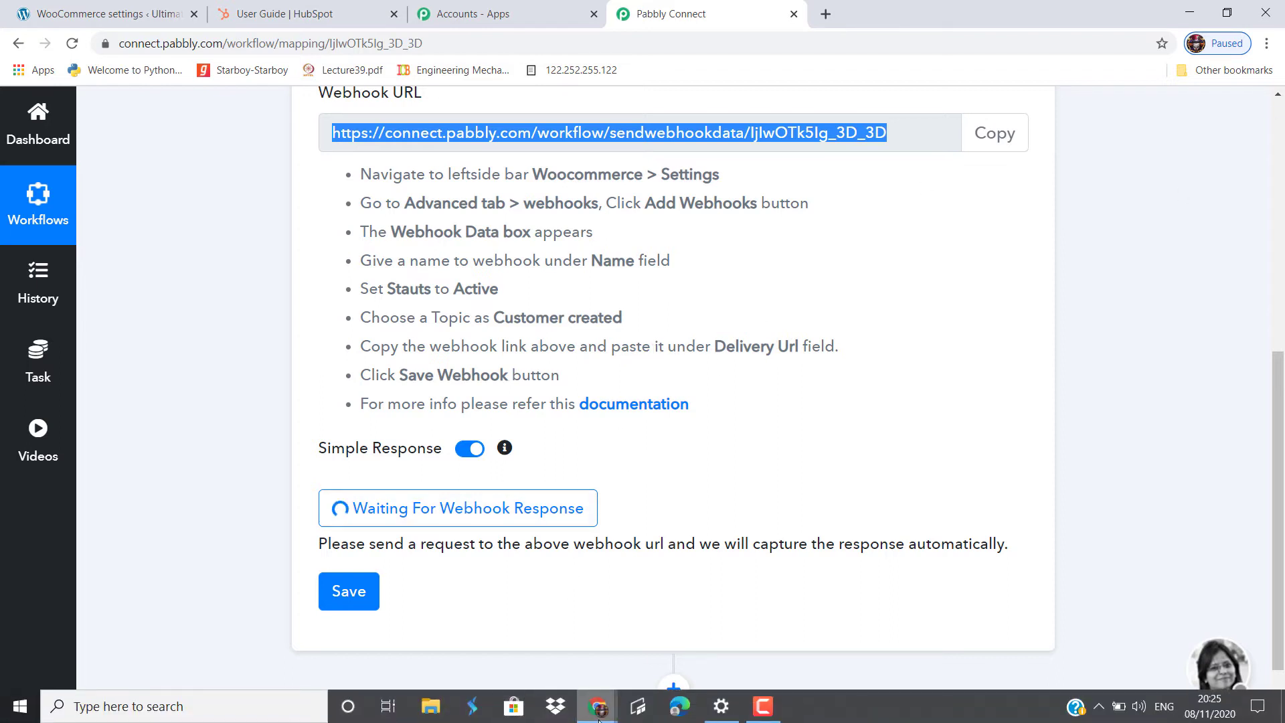
mouse_move(598, 706)
click(640, 676)
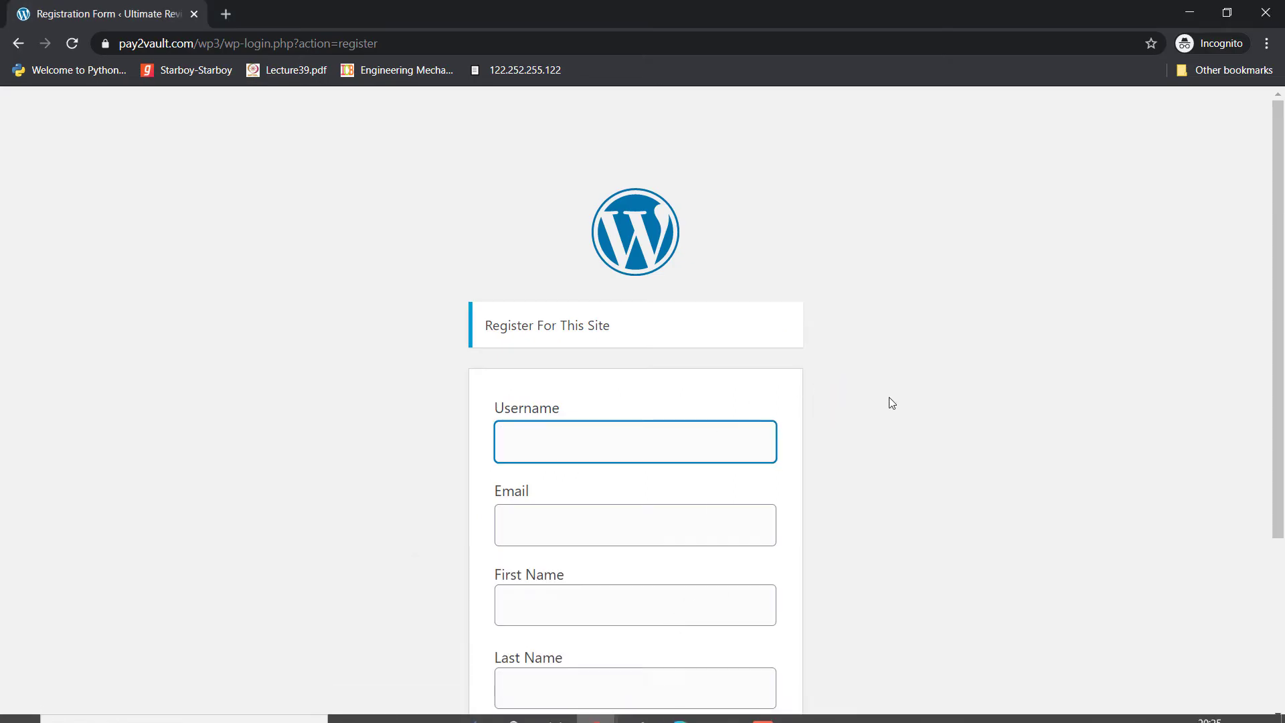
Fill the registration form with a test username, email address, first name and last name
scroll(1063, 326, down, 3)
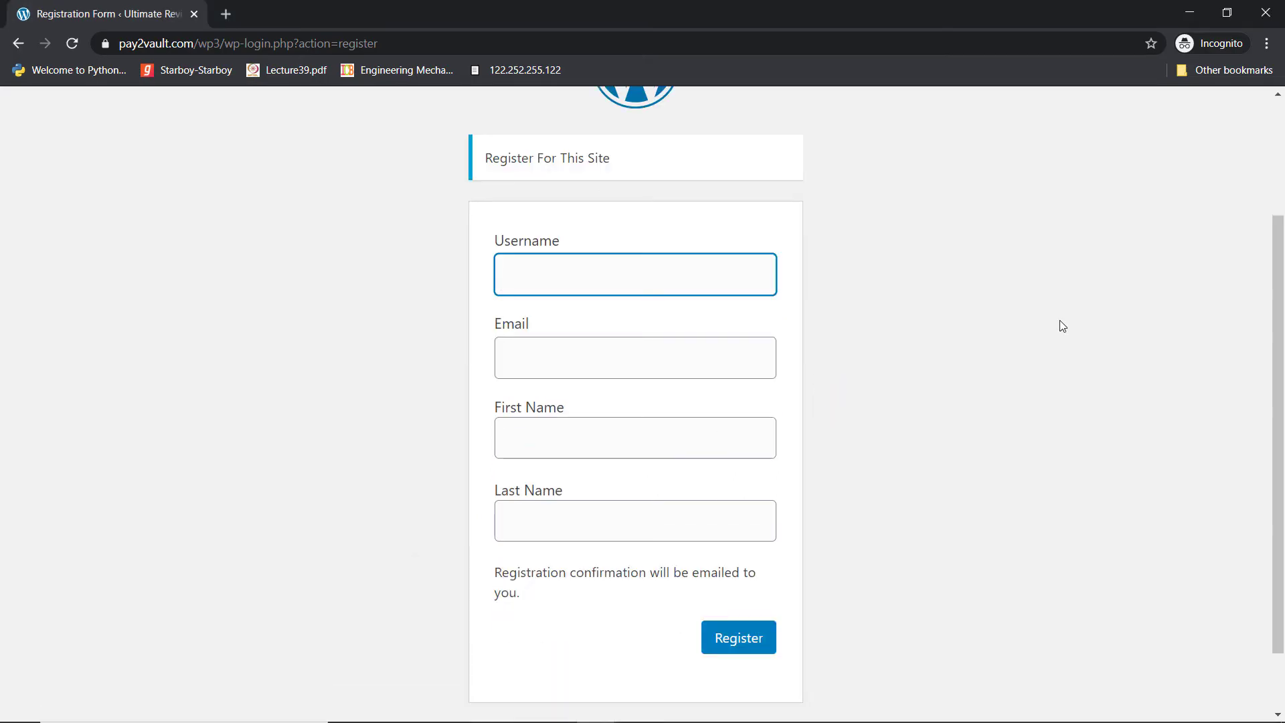
click(522, 280)
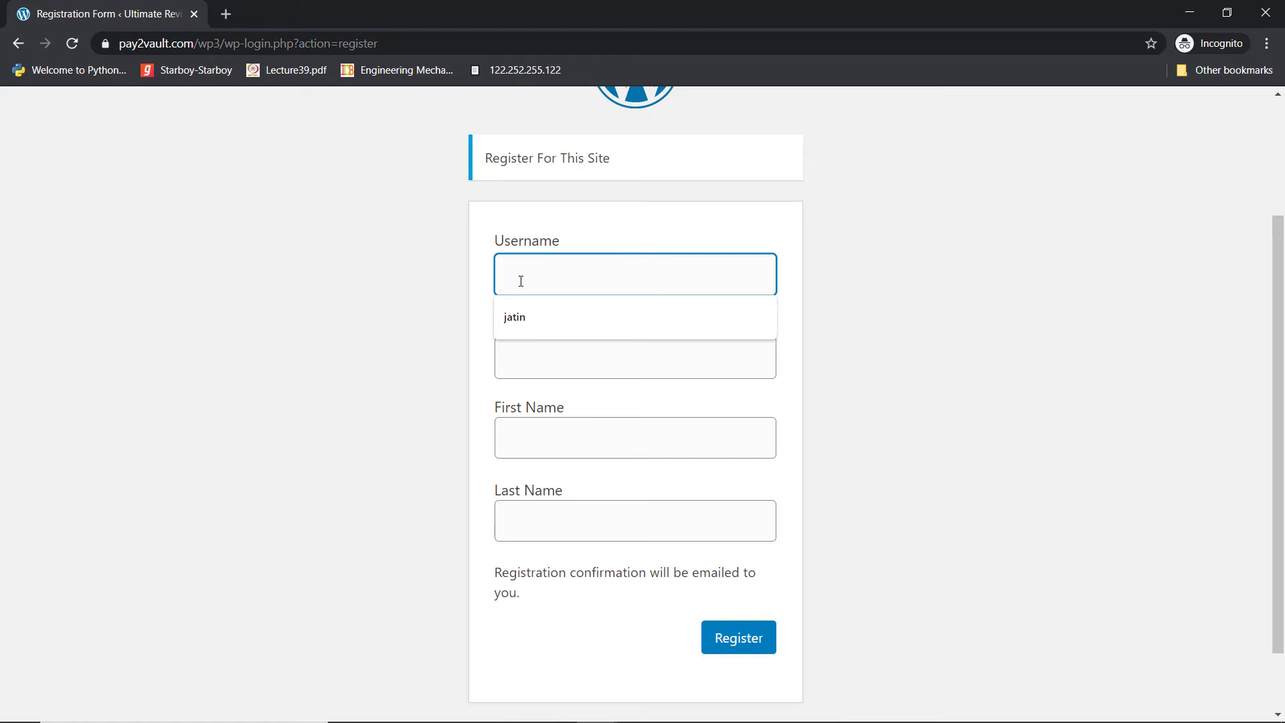
text(Danis)
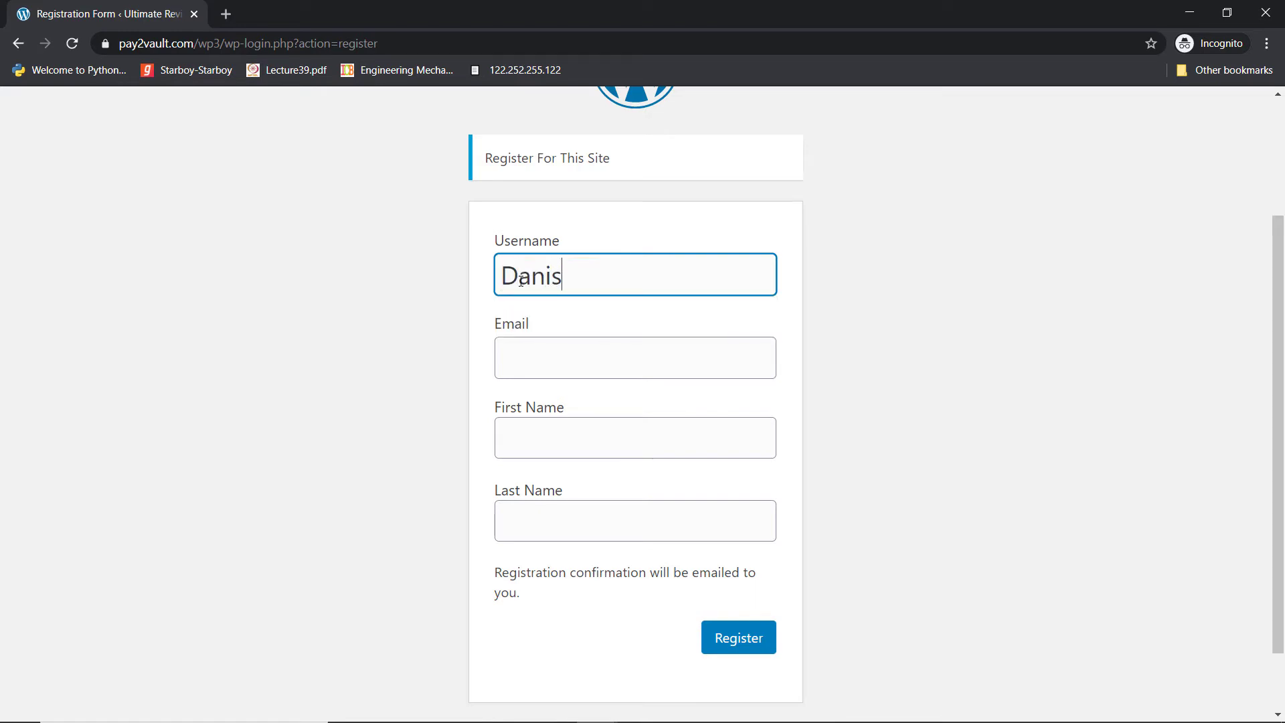
click(531, 350)
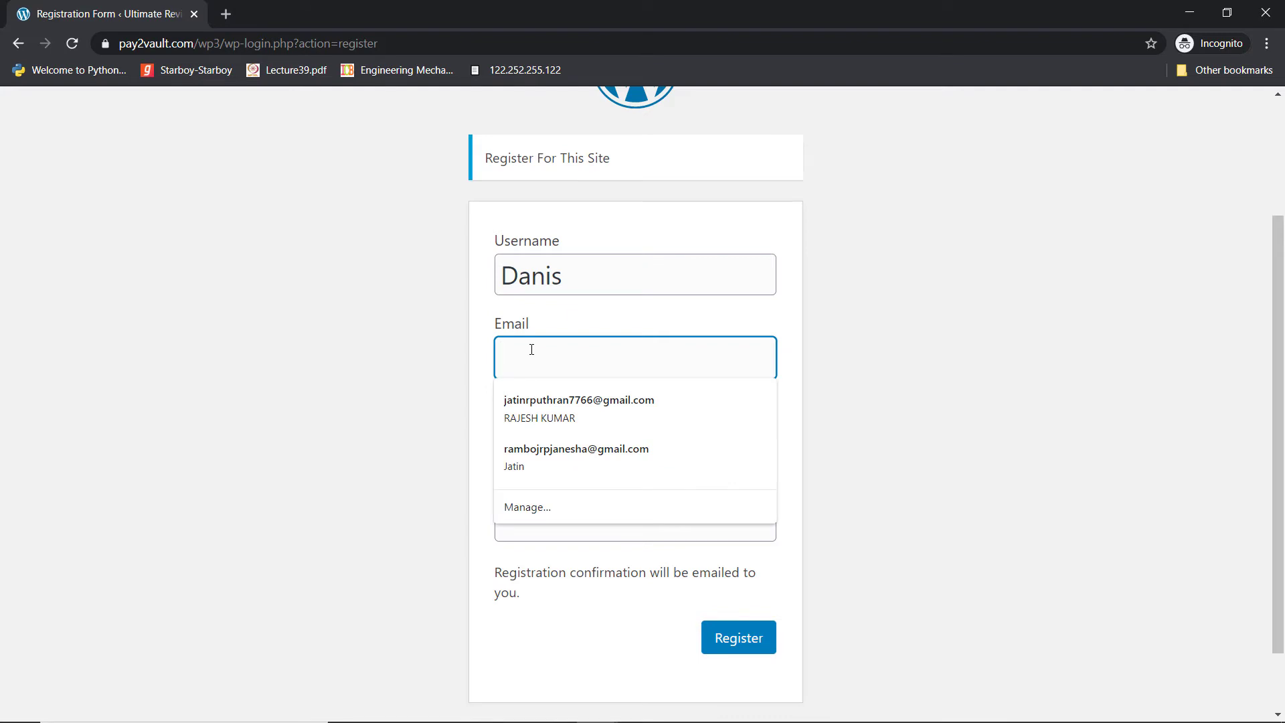
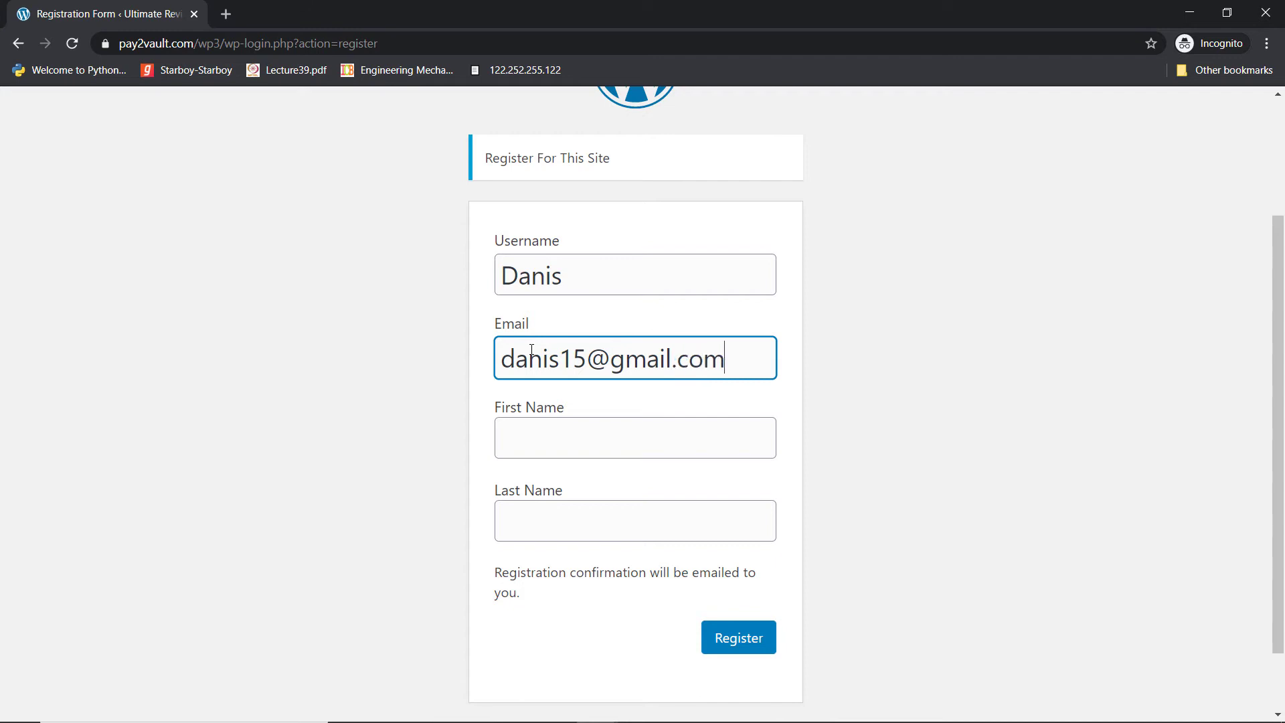
click(512, 434)
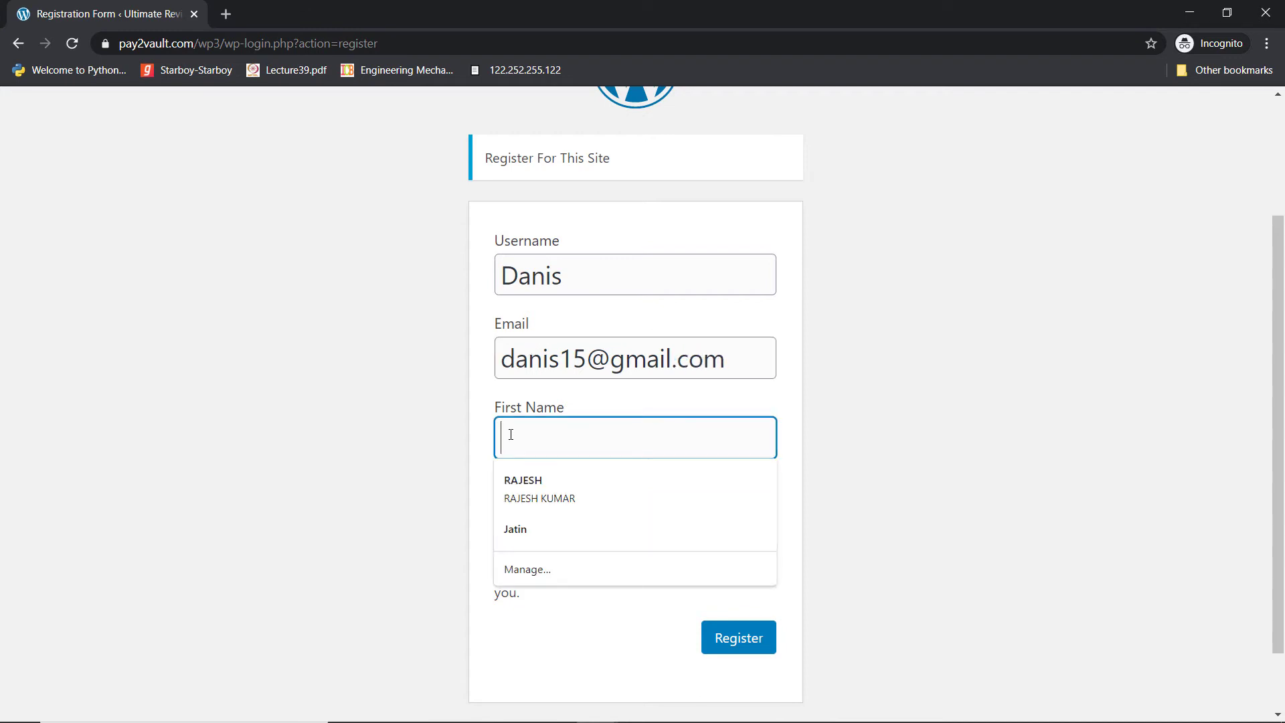
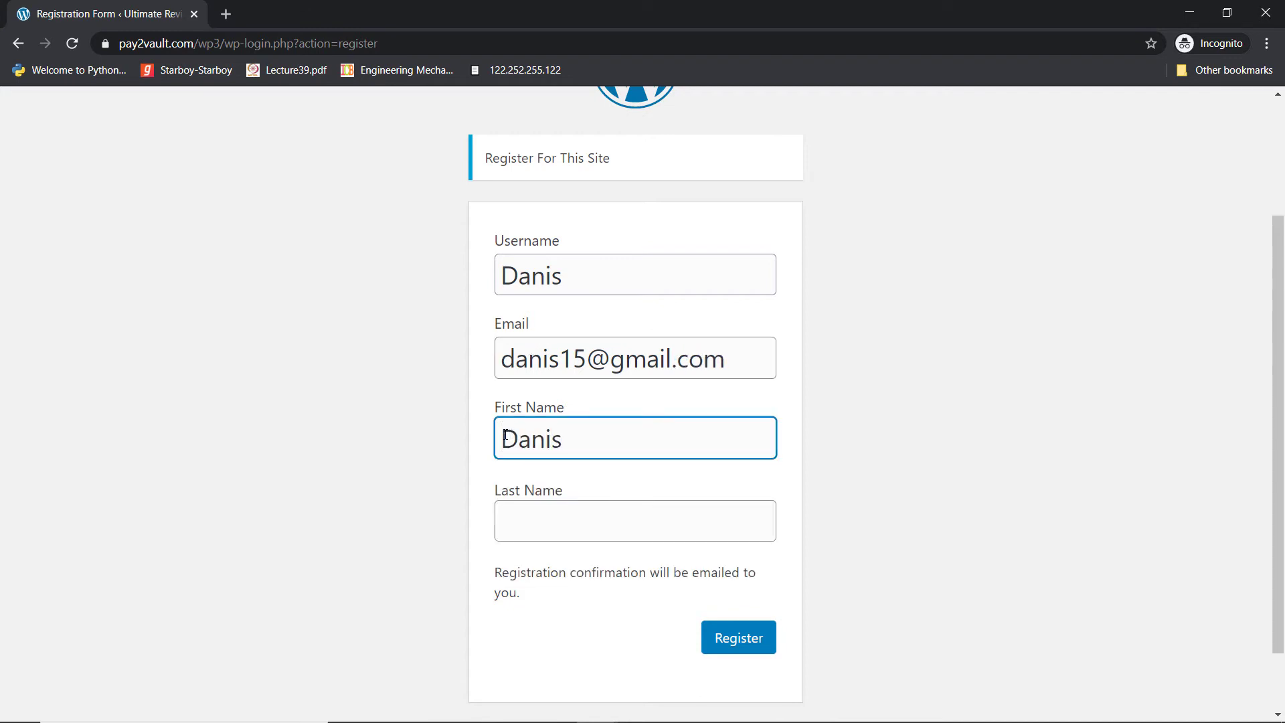
click(532, 519)
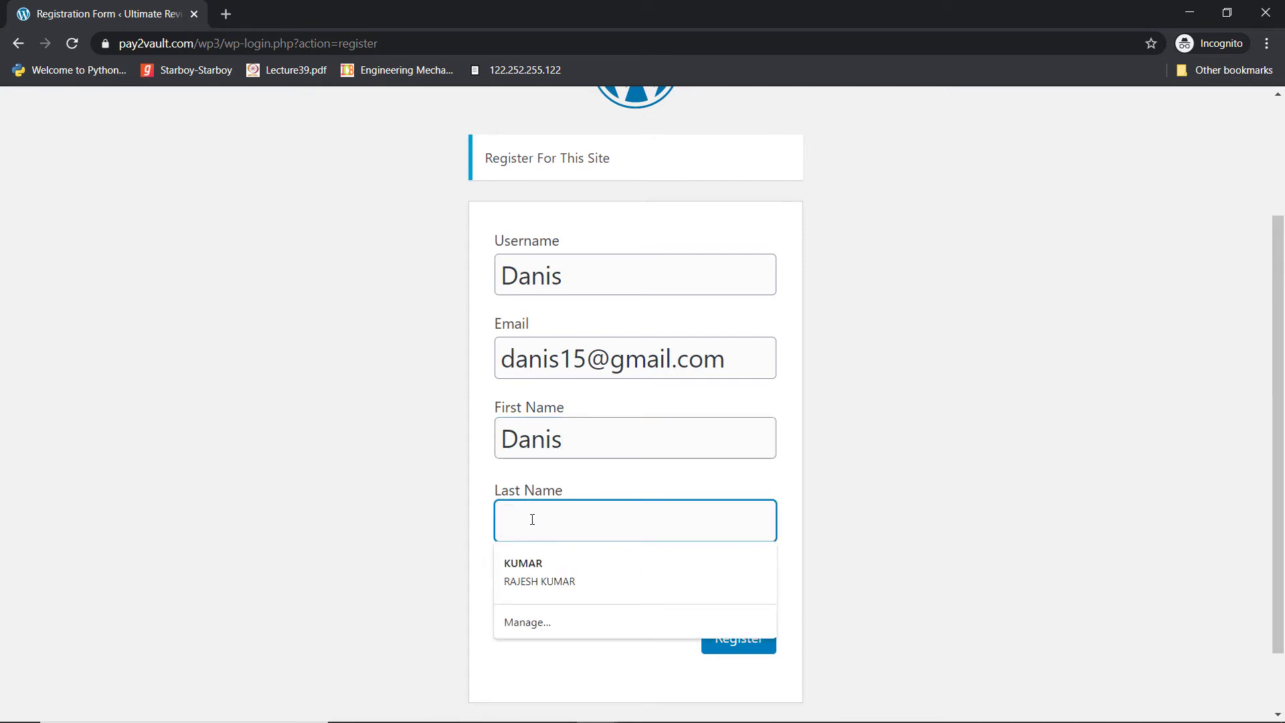
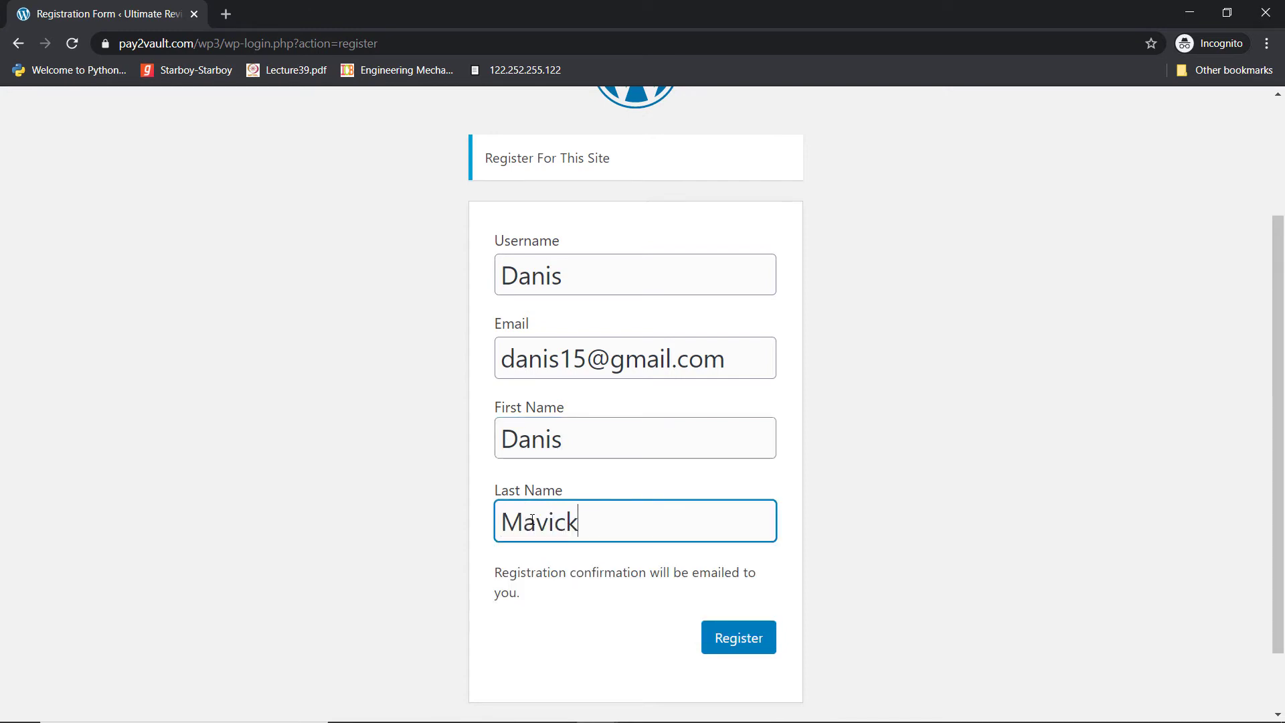
Submit the registration and return to the Pabbly Connect window
click(748, 644)
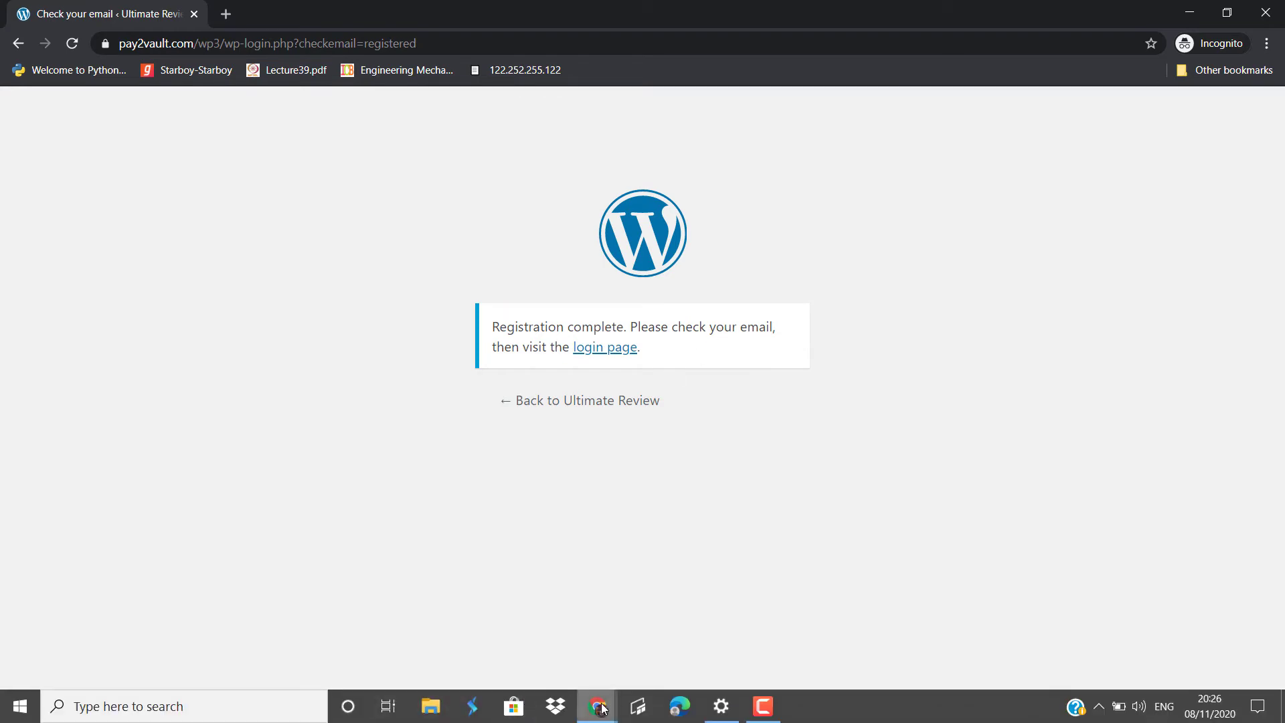
mouse_move(600, 707)
click(525, 646)
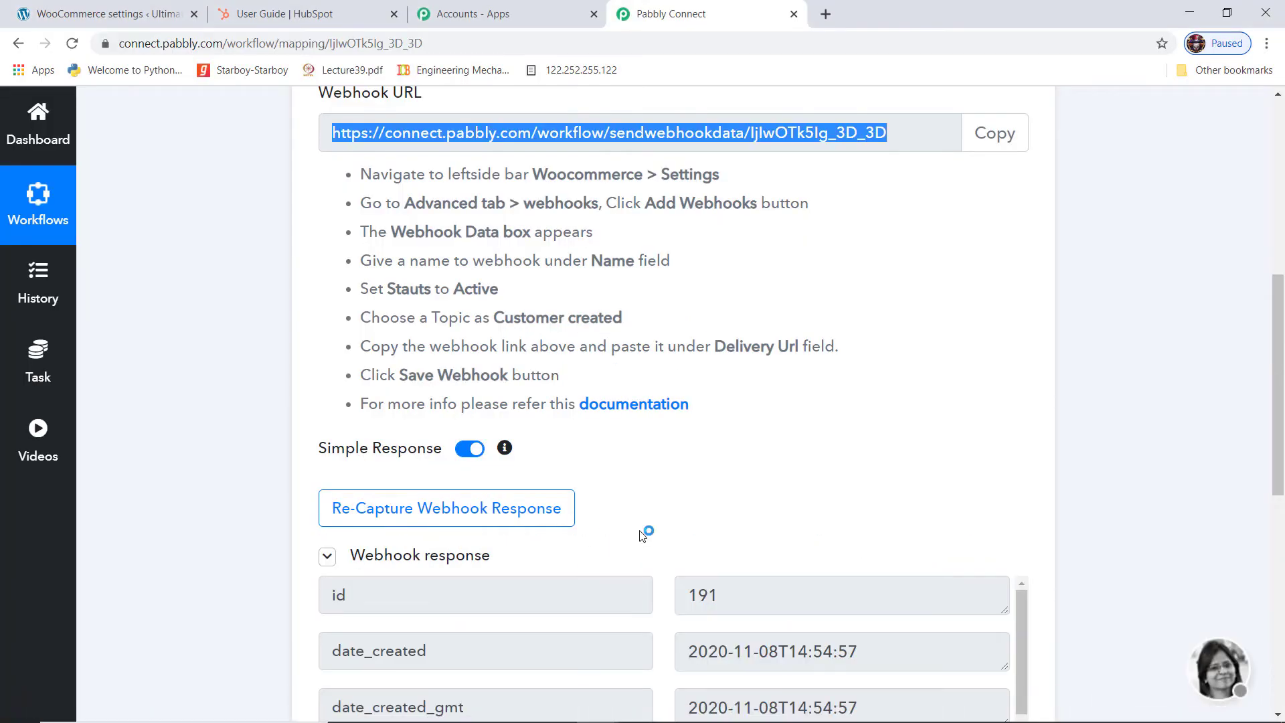
Review the captured customer fields, save the trigger step and dismiss the success dialog
scroll(816, 468, down, 5)
scroll(815, 468, down, 3)
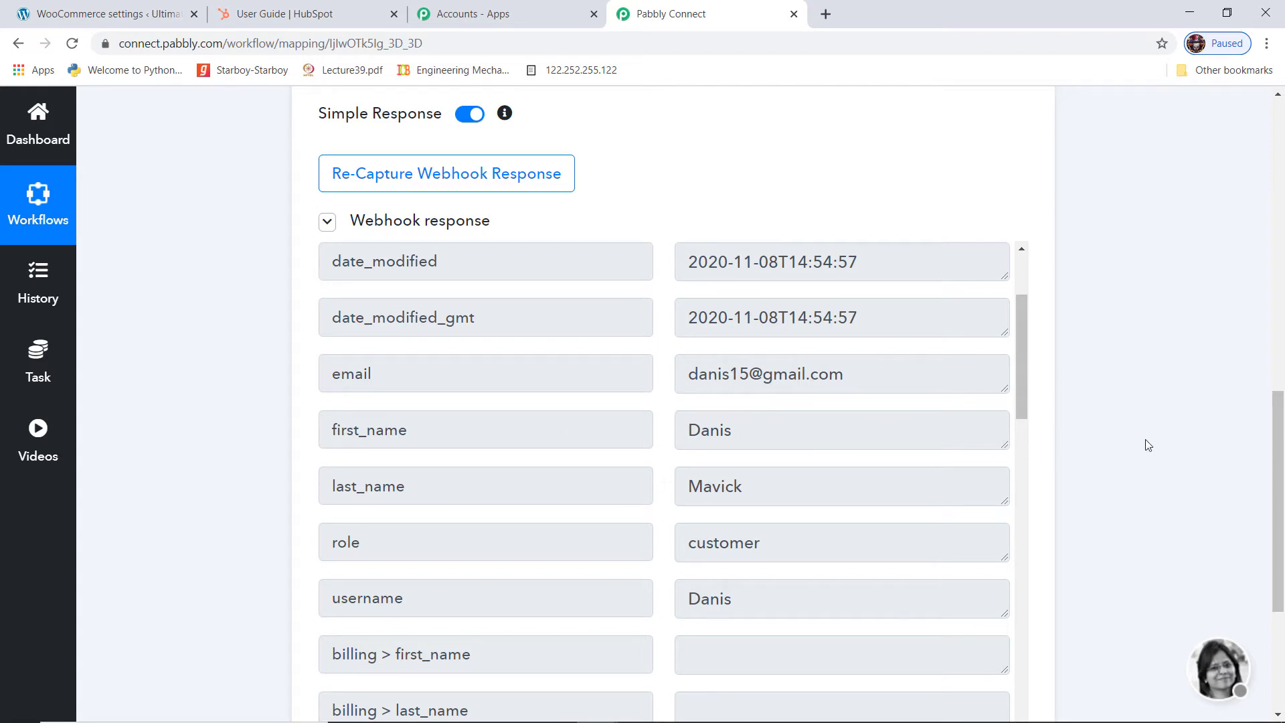
scroll(1149, 445, down, 4)
click(347, 516)
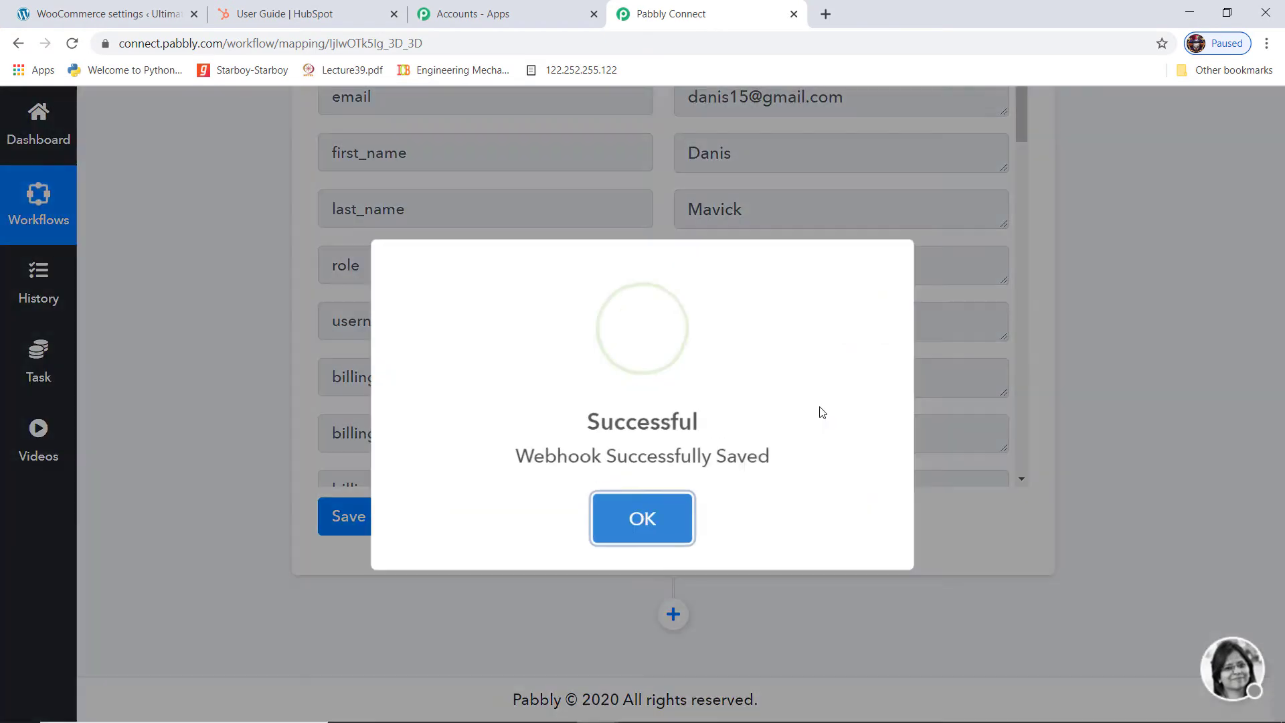
click(618, 522)
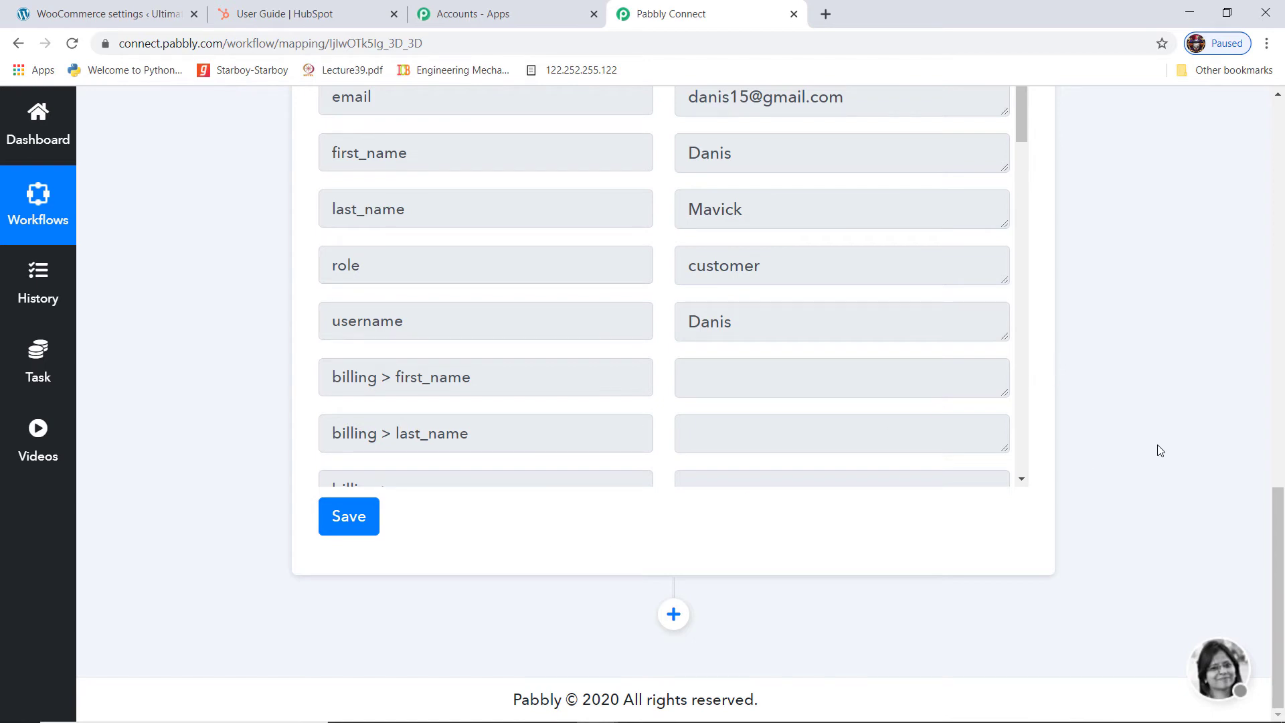
Add an action step and choose HubSpot CRM as its app
click(674, 615)
scroll(1220, 488, down, 3)
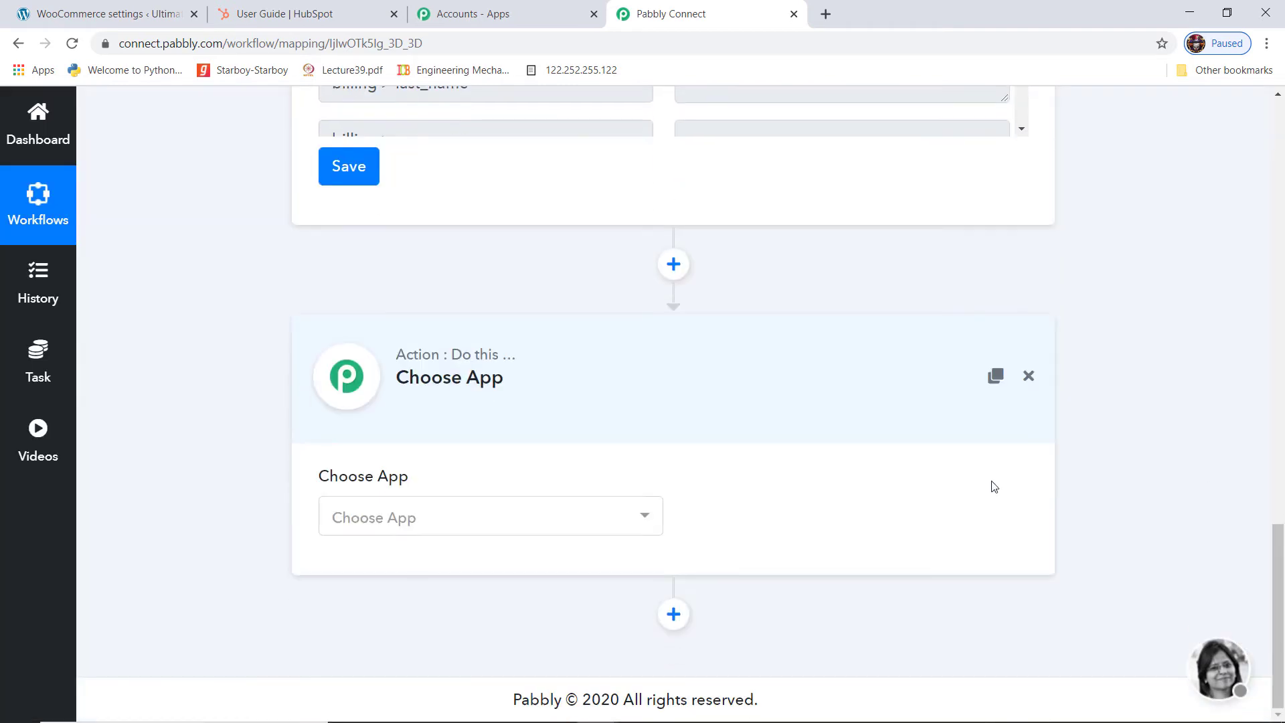
click(570, 520)
text(Hubs)
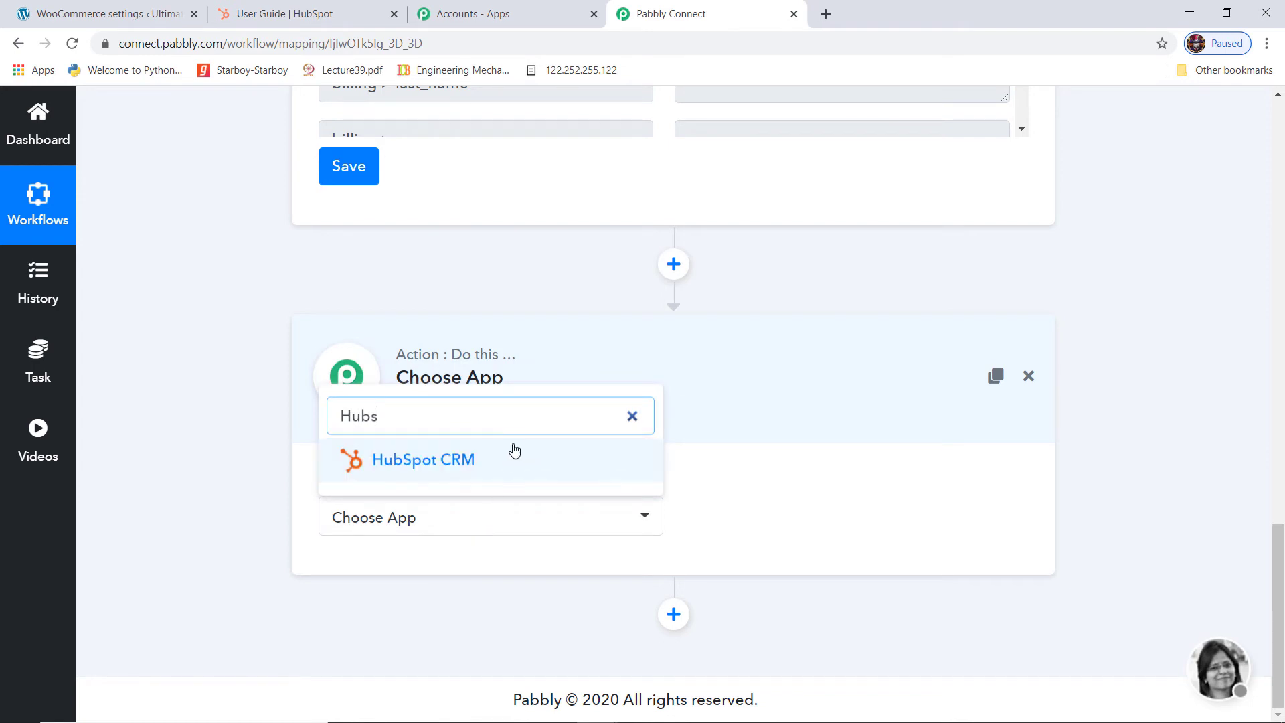
click(507, 467)
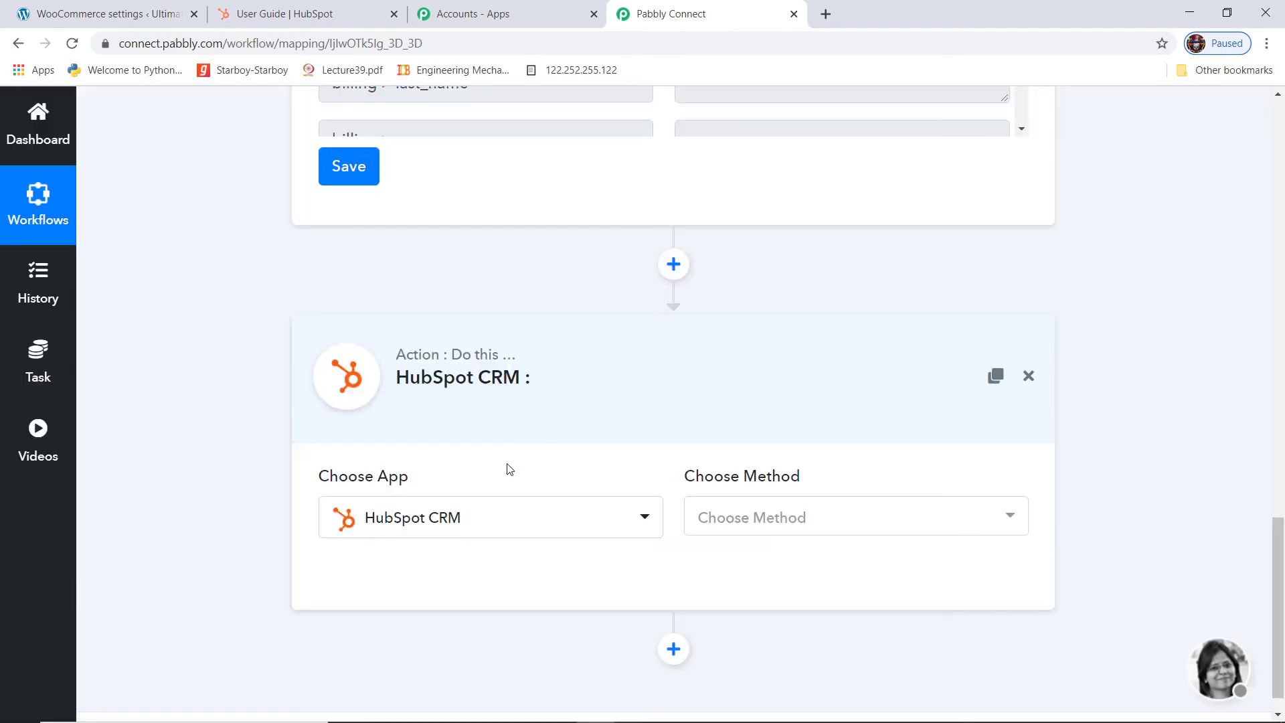
Set the action to Create a New Contact and begin connecting HubSpot CRM
click(794, 530)
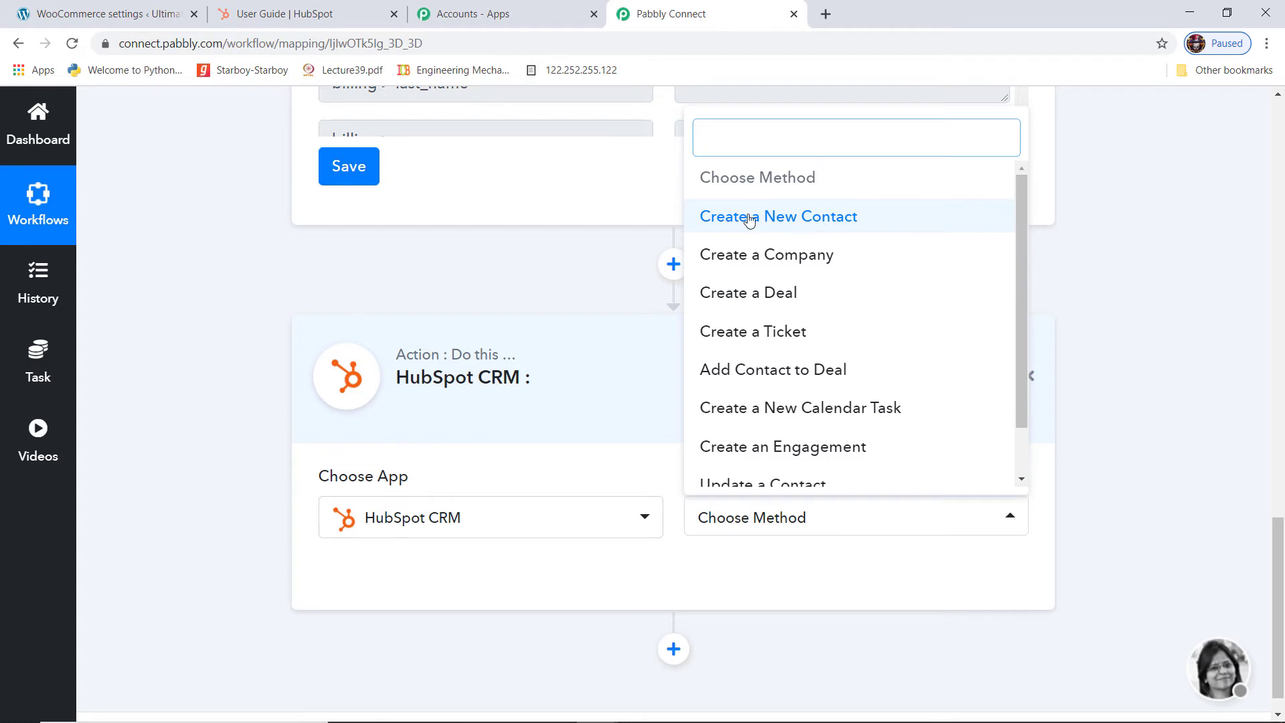
click(820, 221)
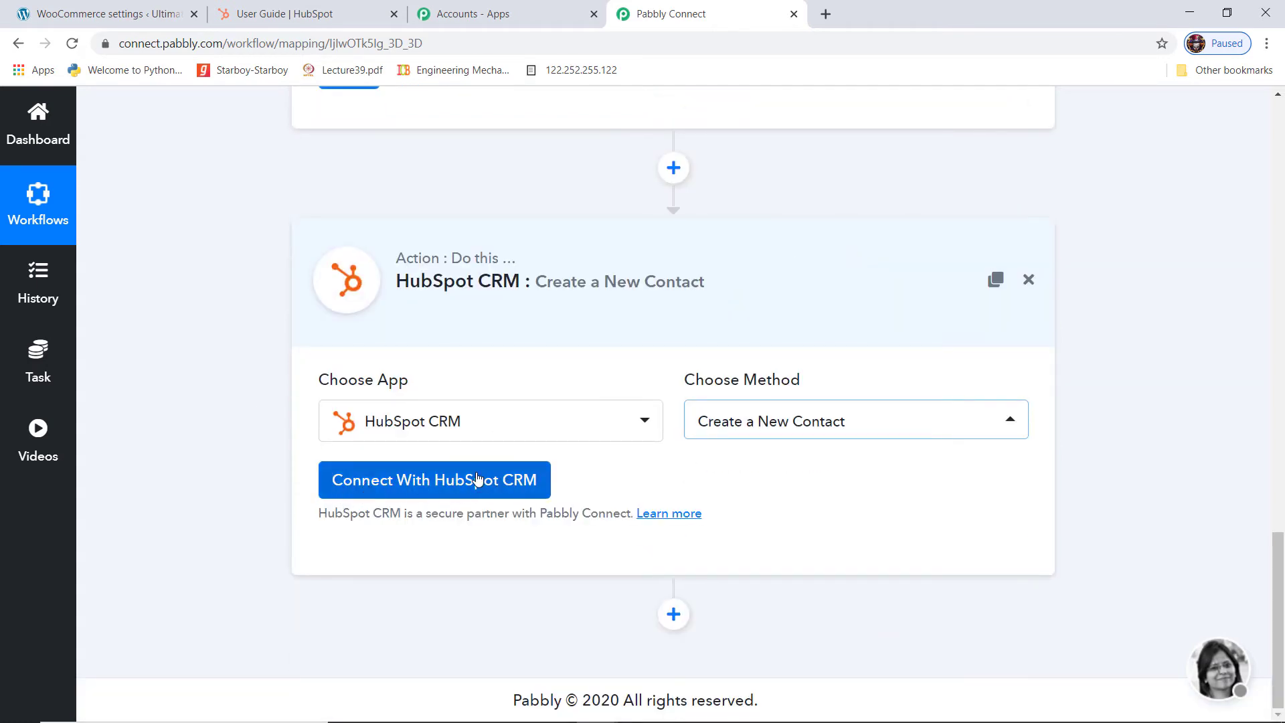
click(445, 489)
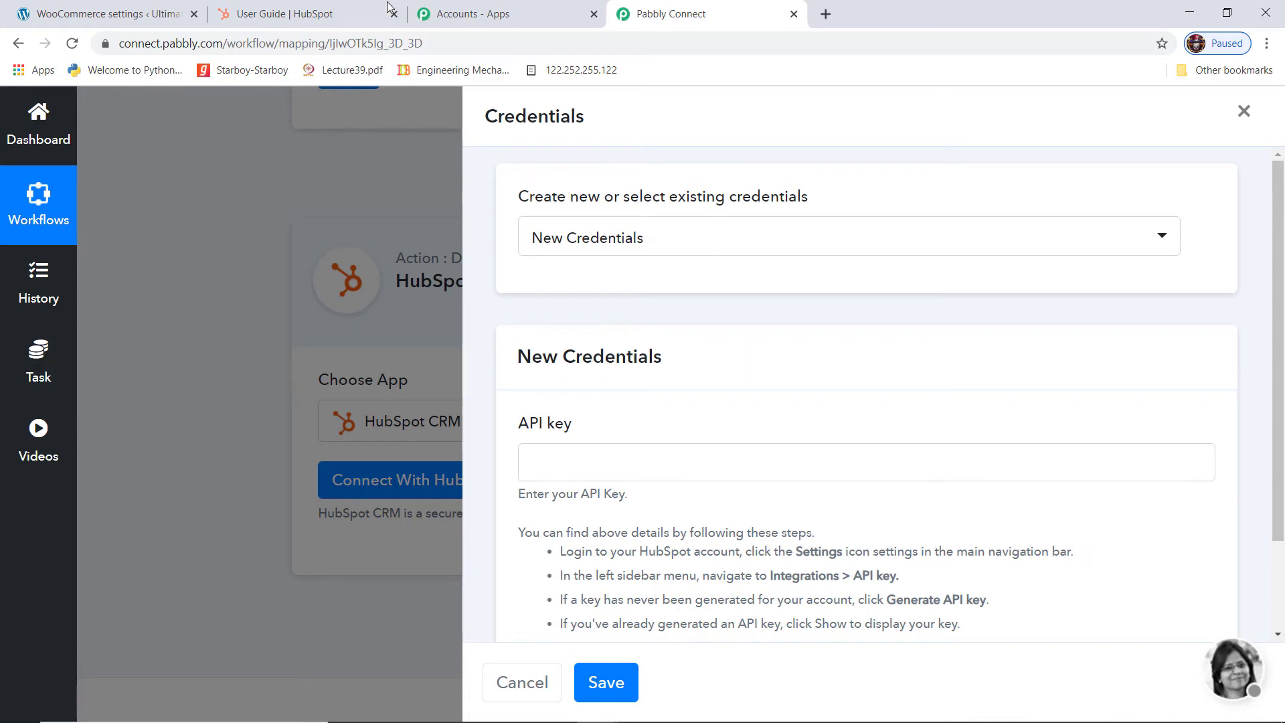
In HubSpot, open the account settings' Integrations > API Key page
click(320, 18)
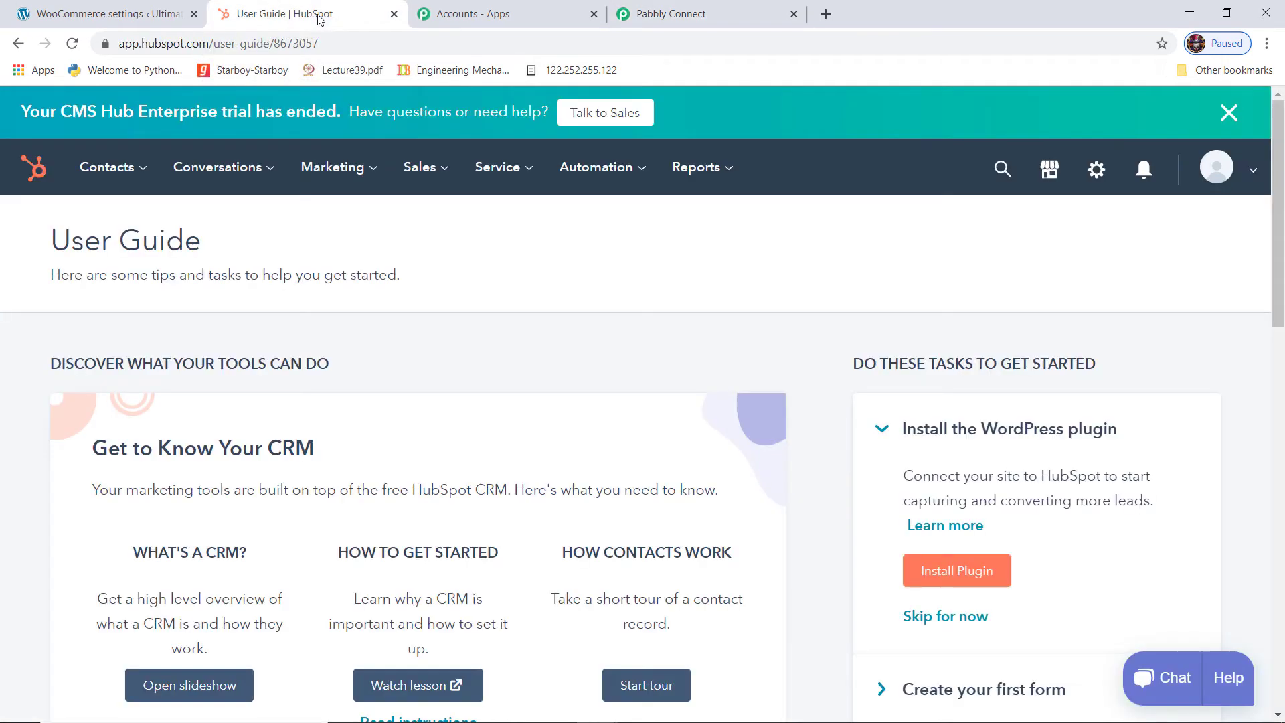
click(1096, 172)
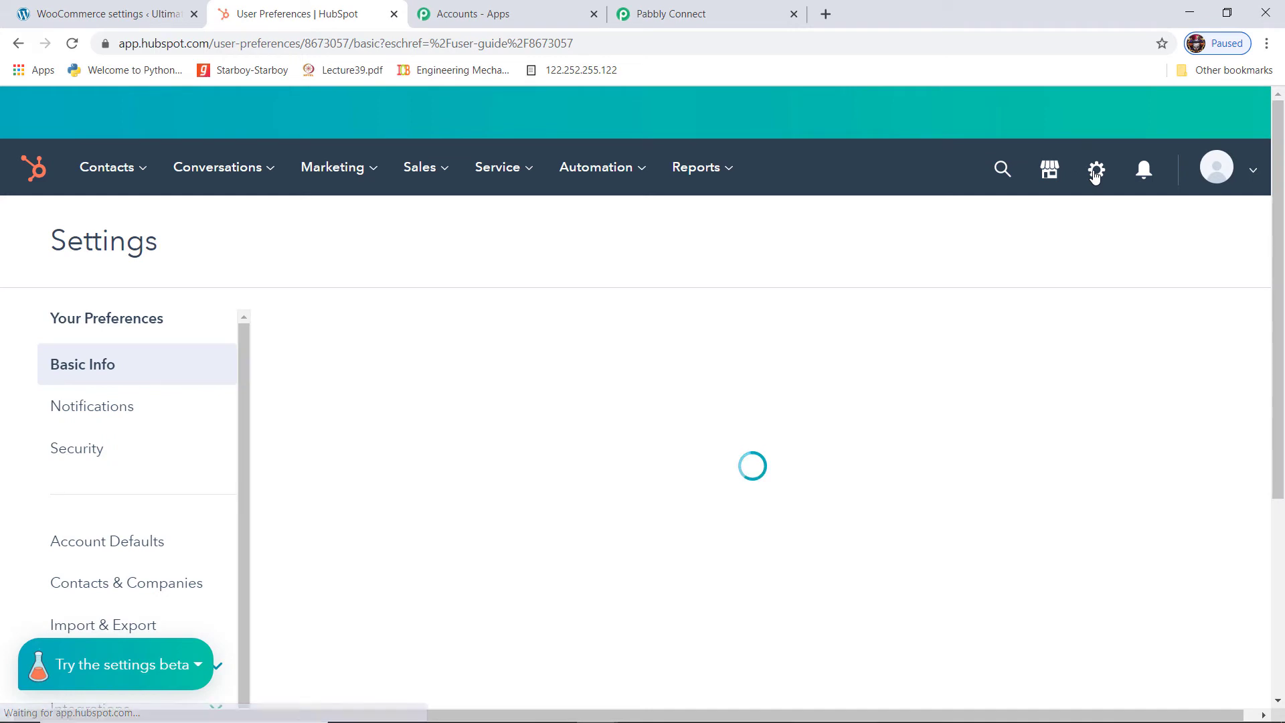
scroll(100, 464, down, 4)
scroll(104, 467, down, 1)
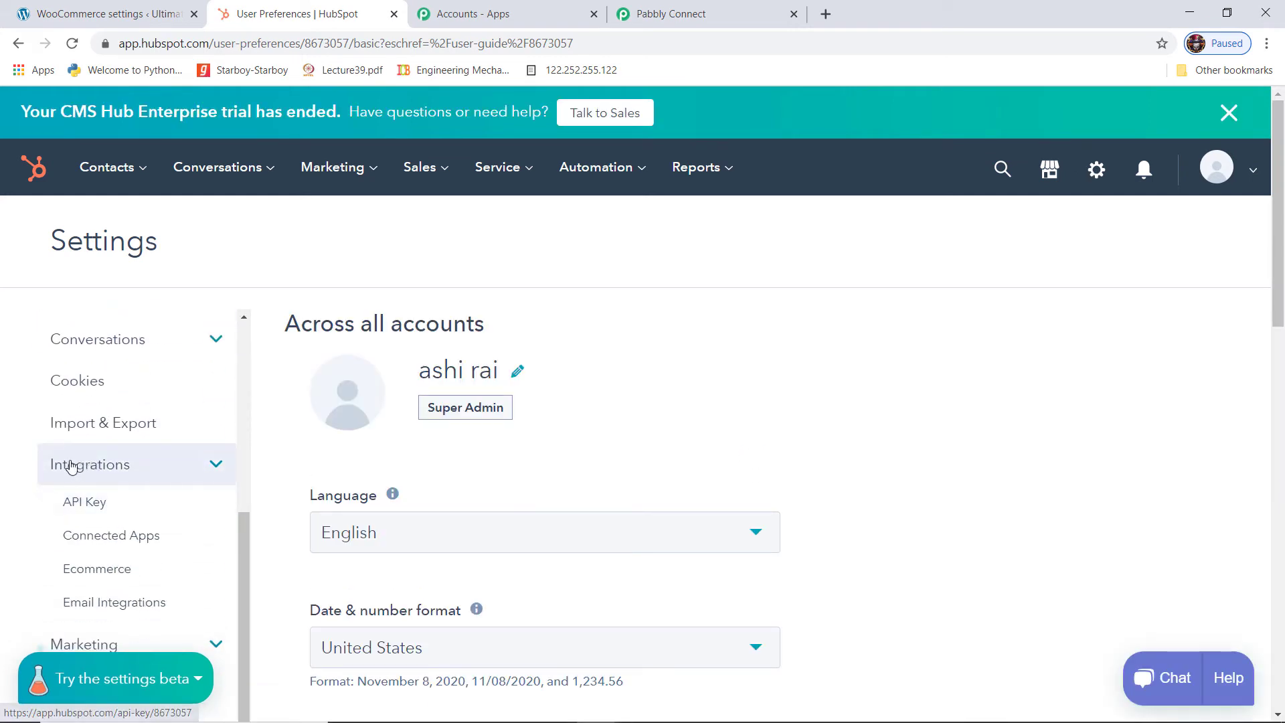
click(95, 508)
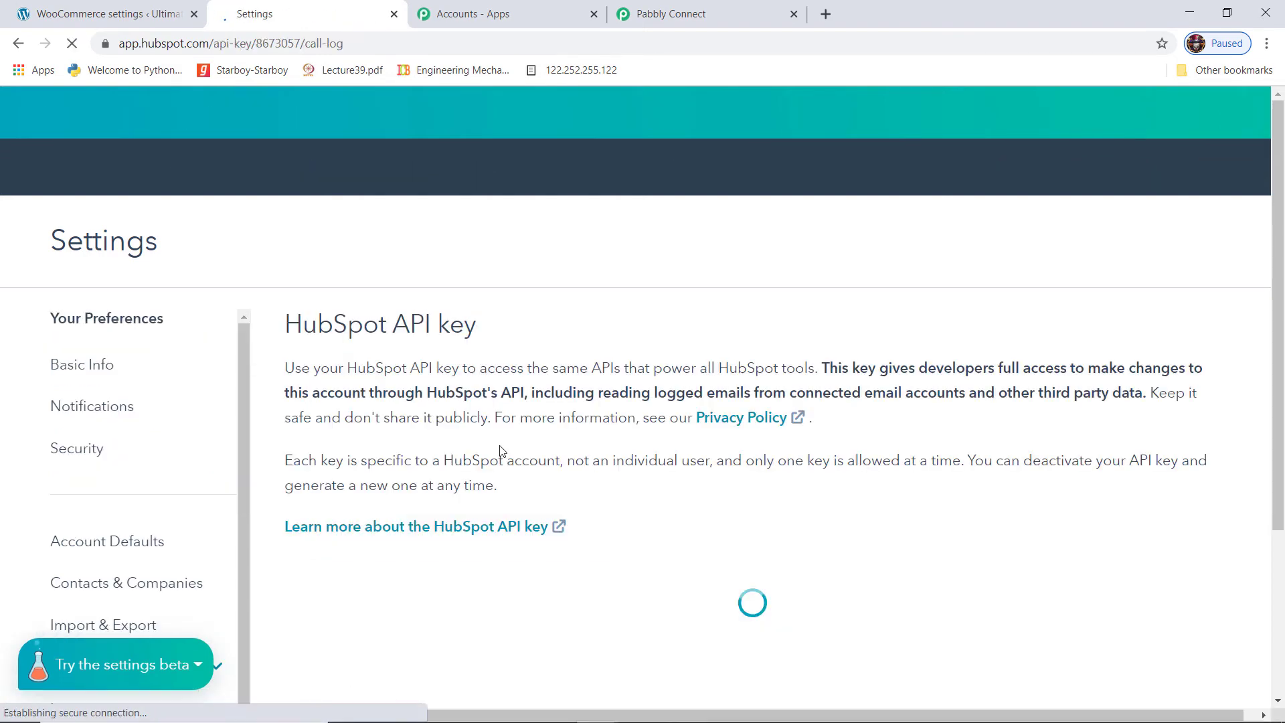
Reveal and copy the active HubSpot API key, then return to Pabbly Connect
scroll(701, 361, down, 3)
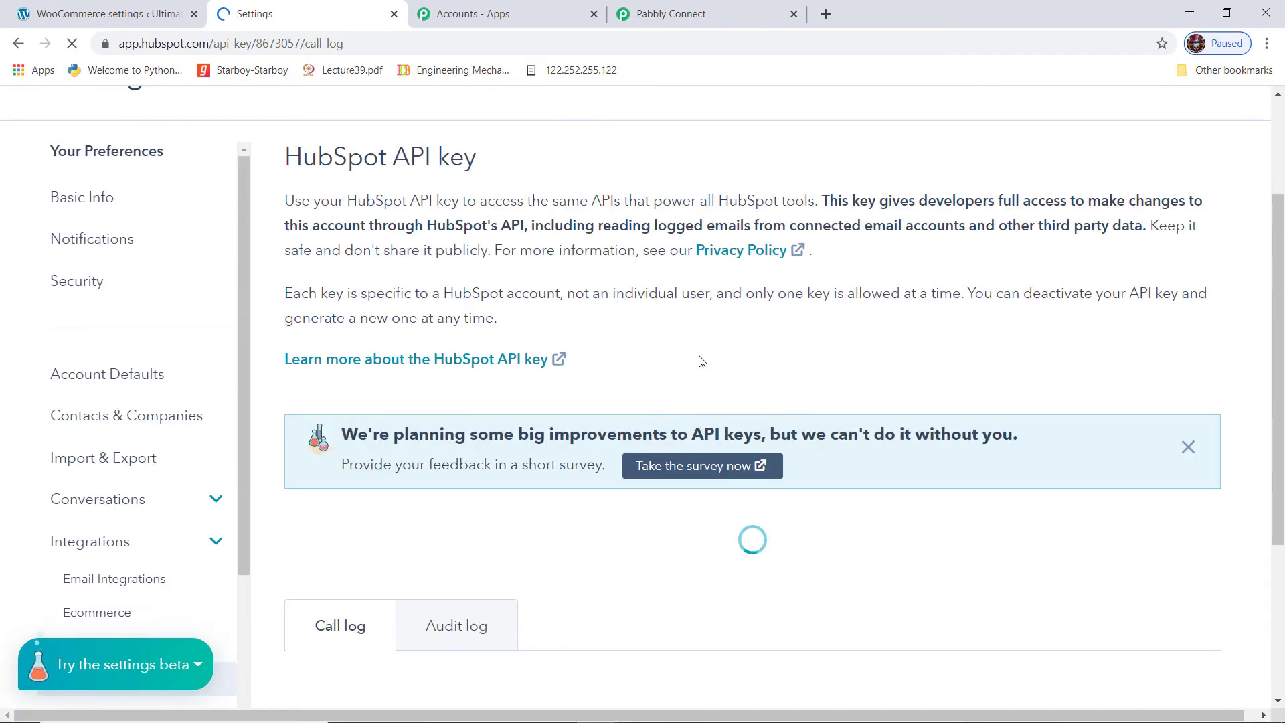
scroll(699, 357, down, 3)
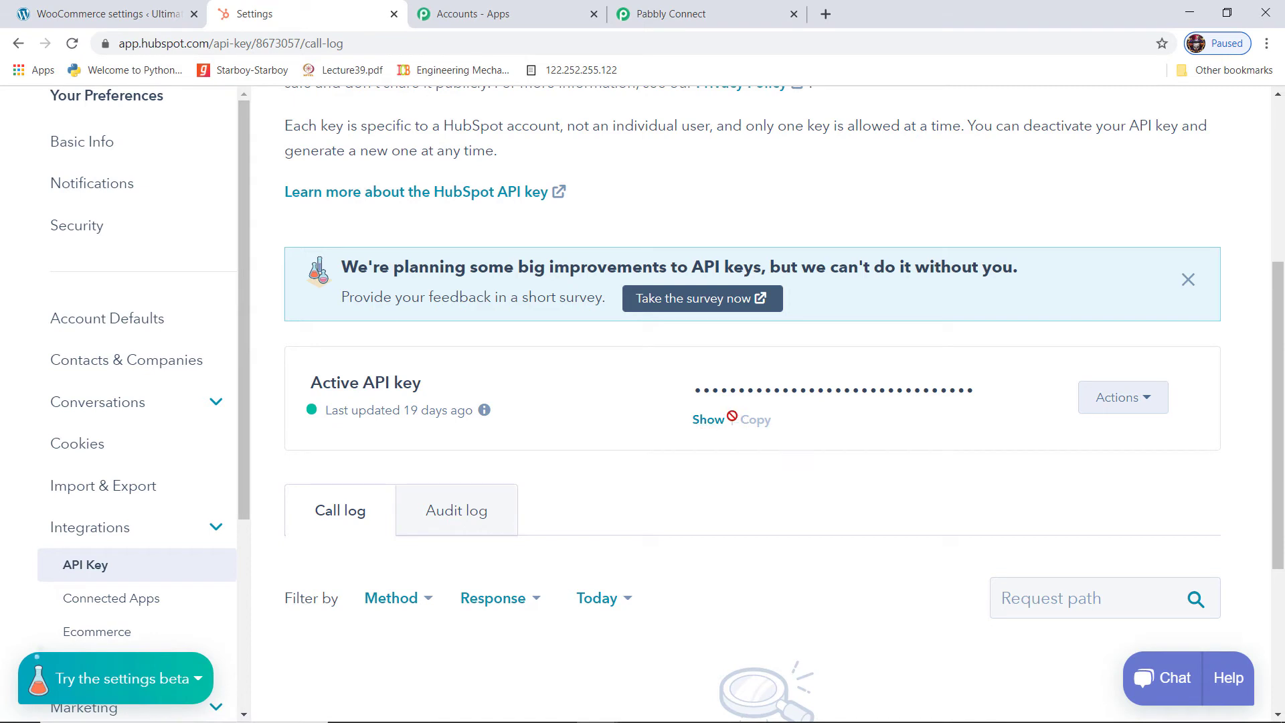
click(711, 422)
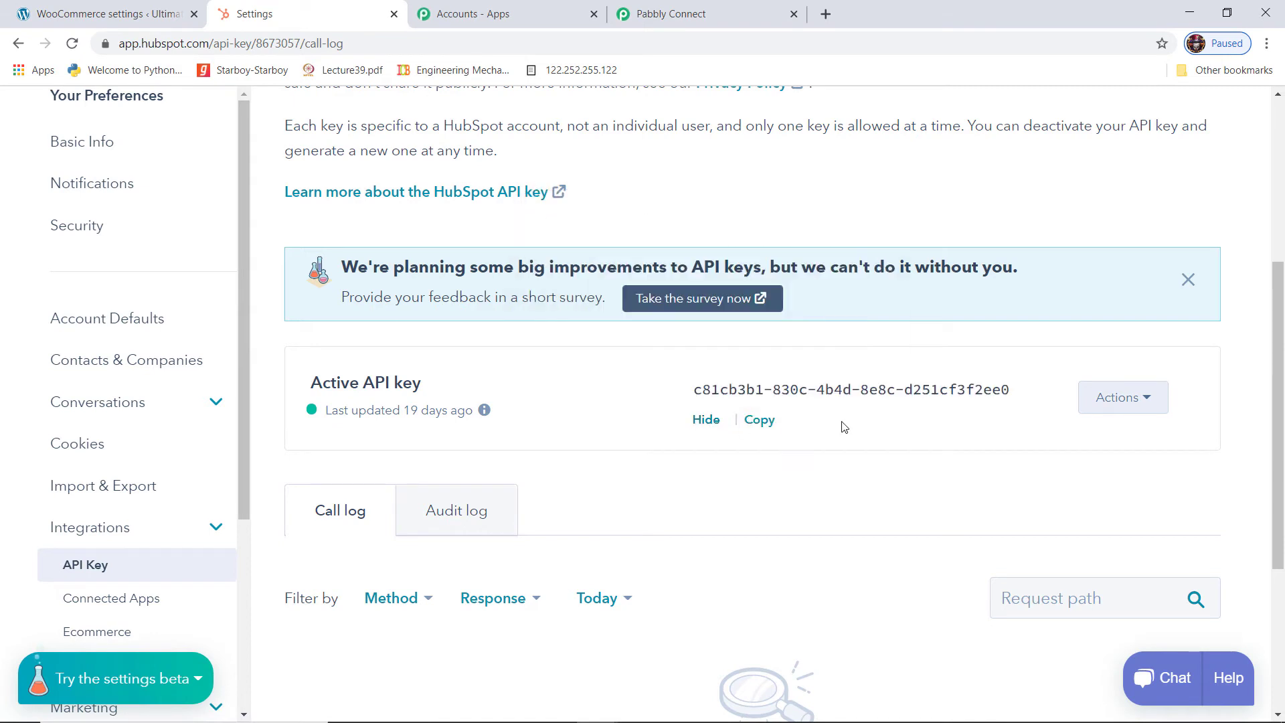
click(758, 421)
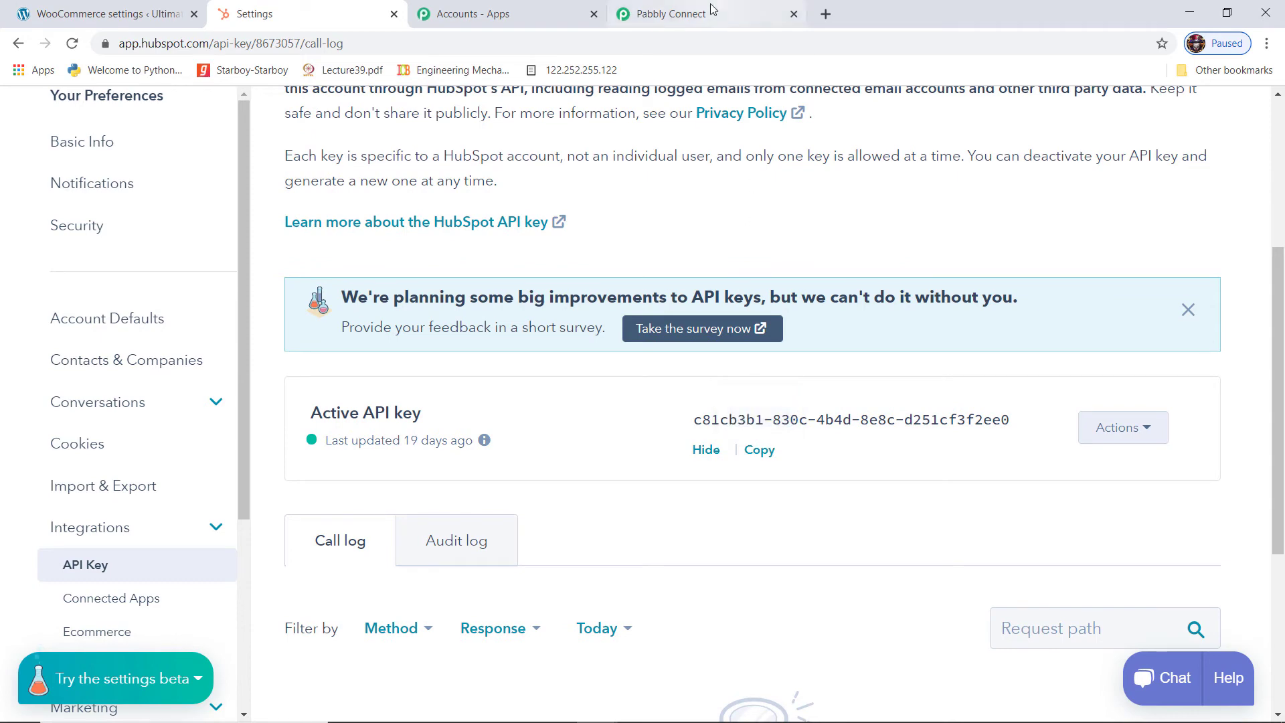
click(724, 16)
Paste the copied API key into the HubSpot credentials field and save to connect HubSpot CRM
click(553, 455)
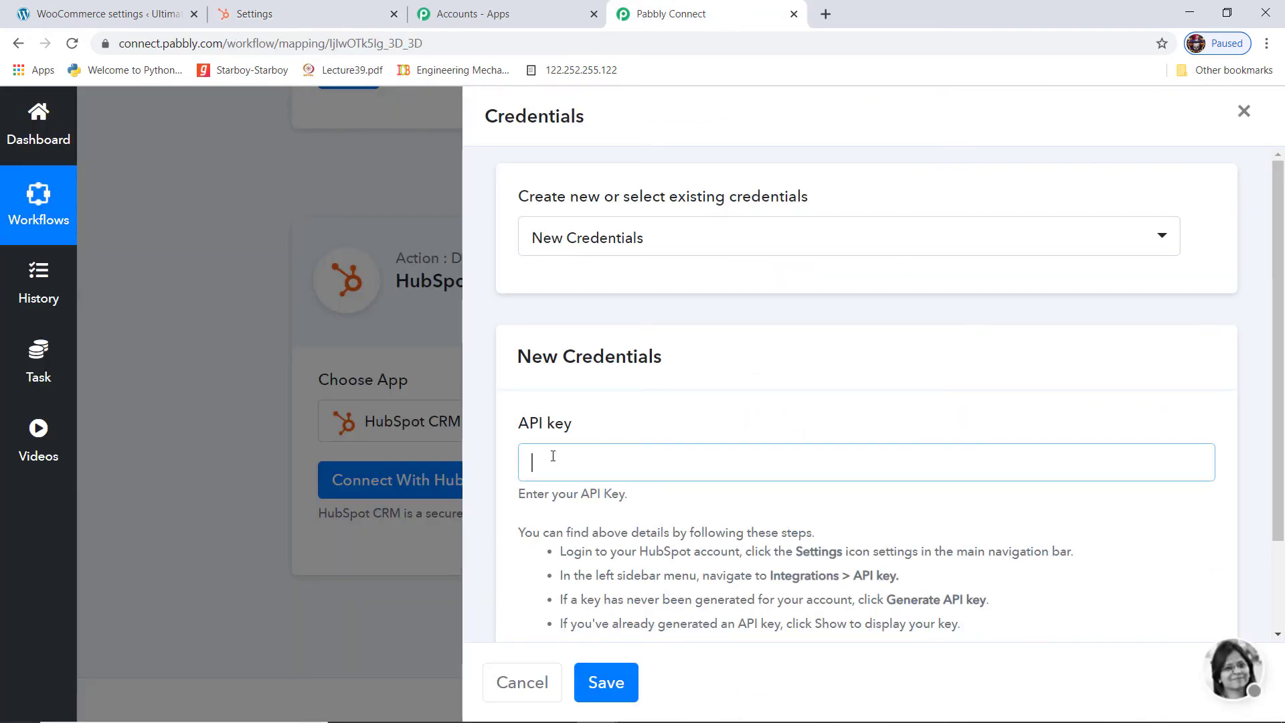
key(ctrl+v)
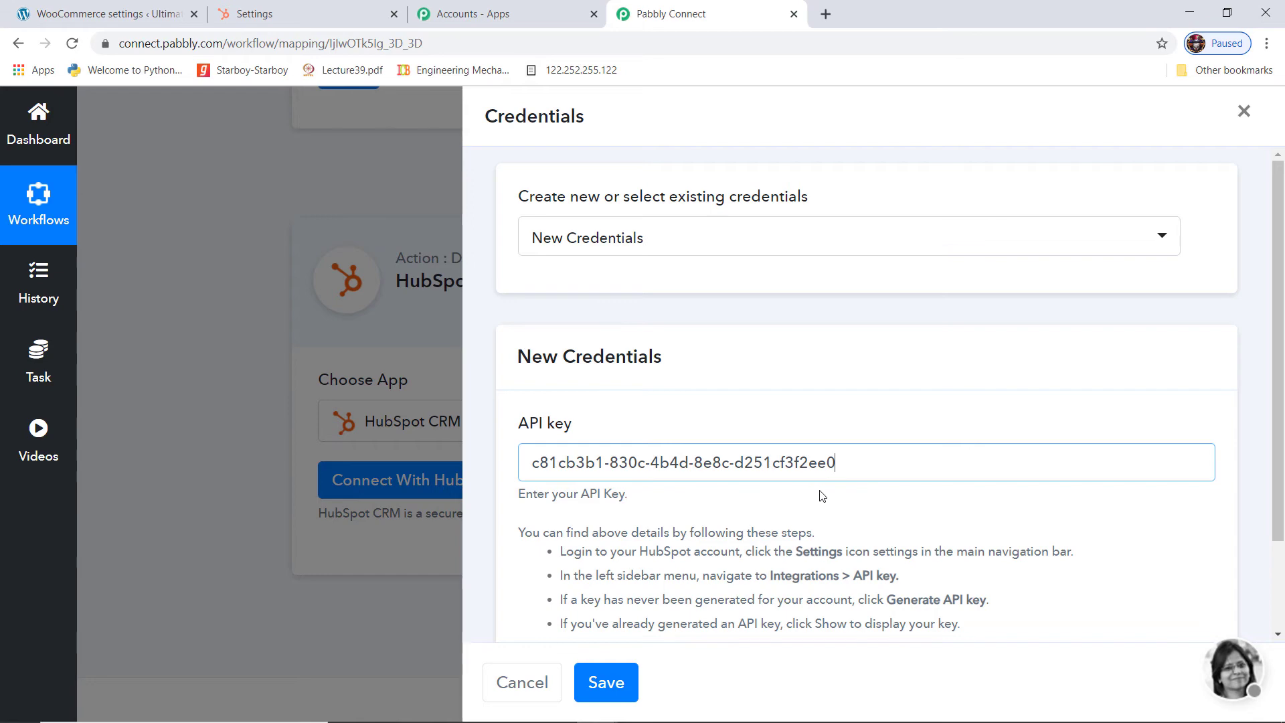
scroll(822, 495, down, 2)
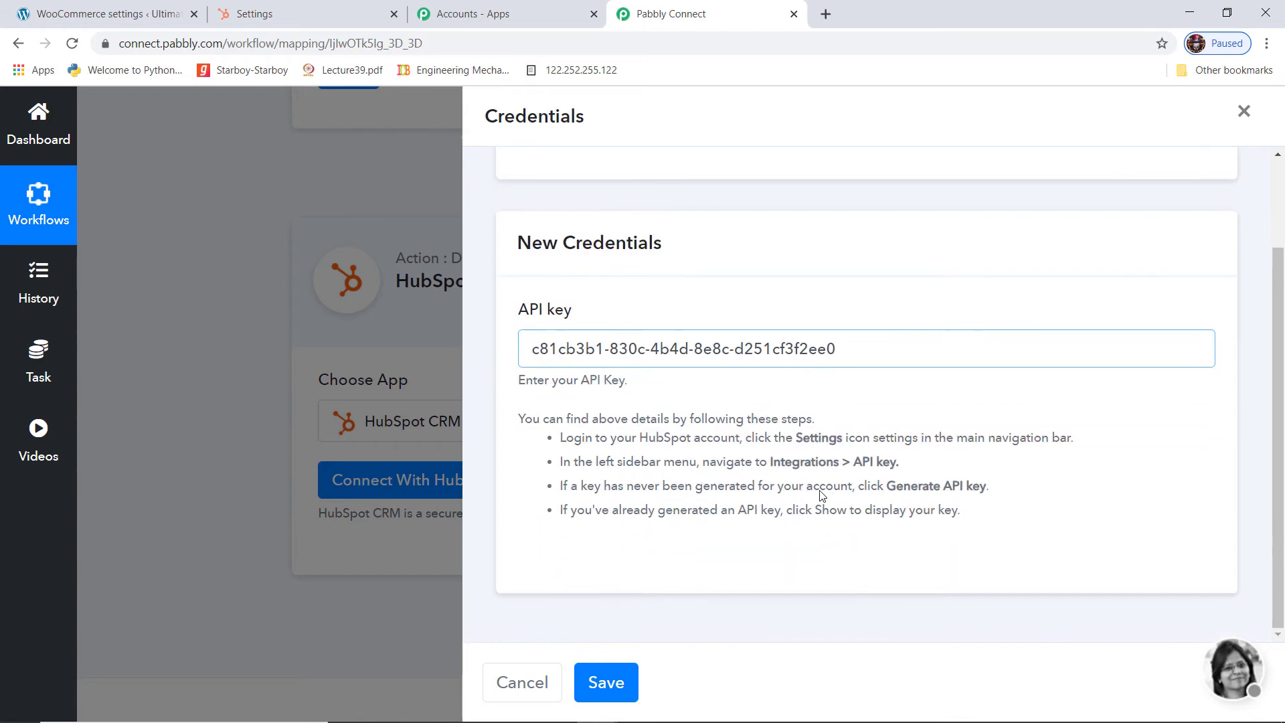
click(597, 696)
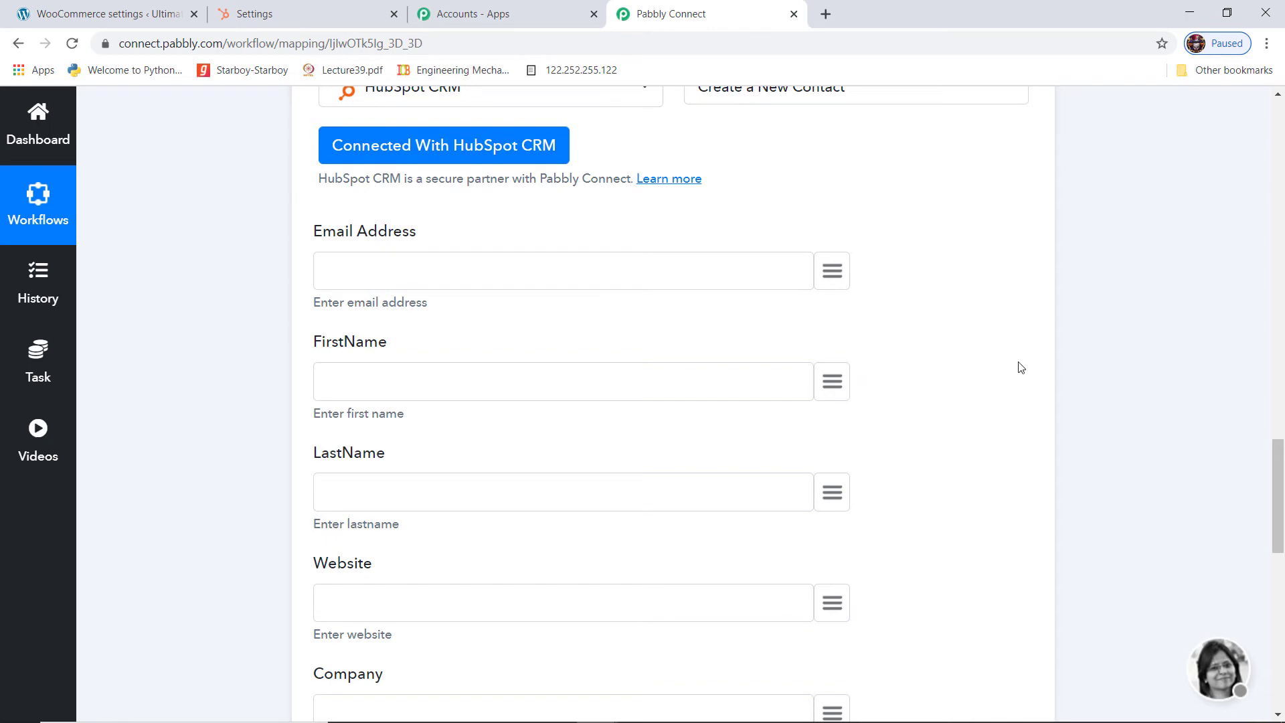
scroll(1086, 372, up, 15)
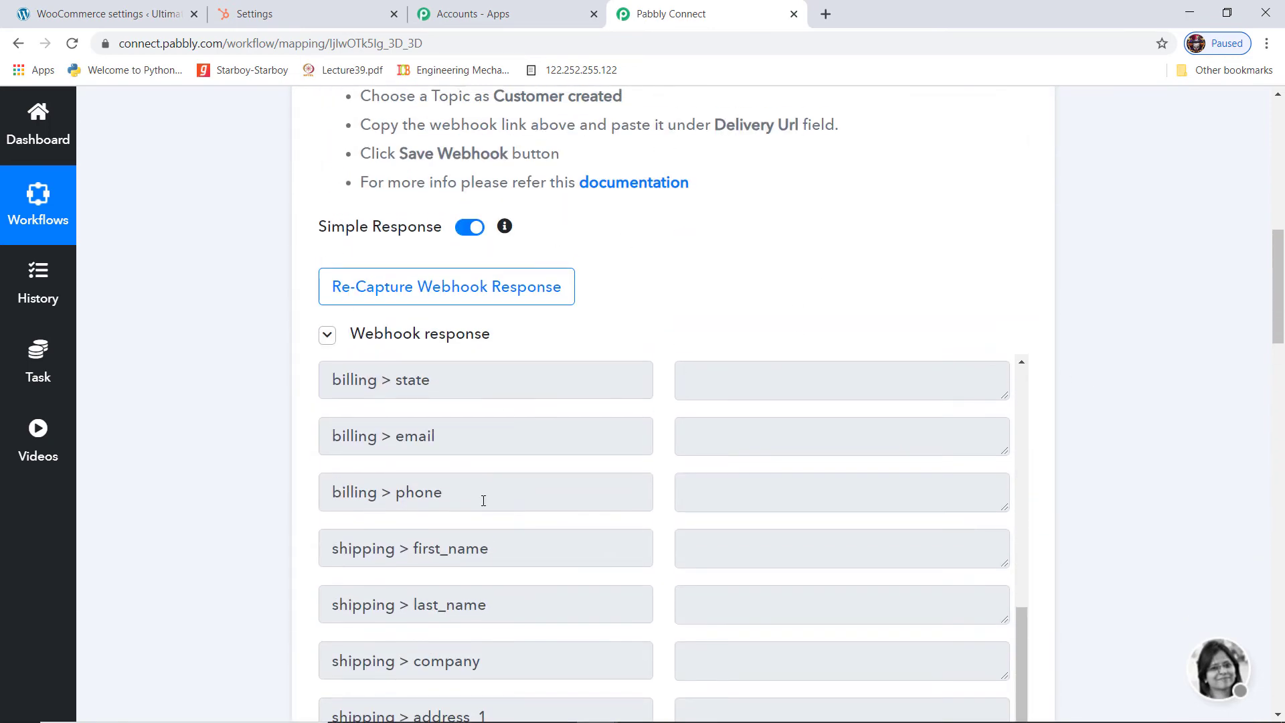
scroll(1158, 453, down, 15)
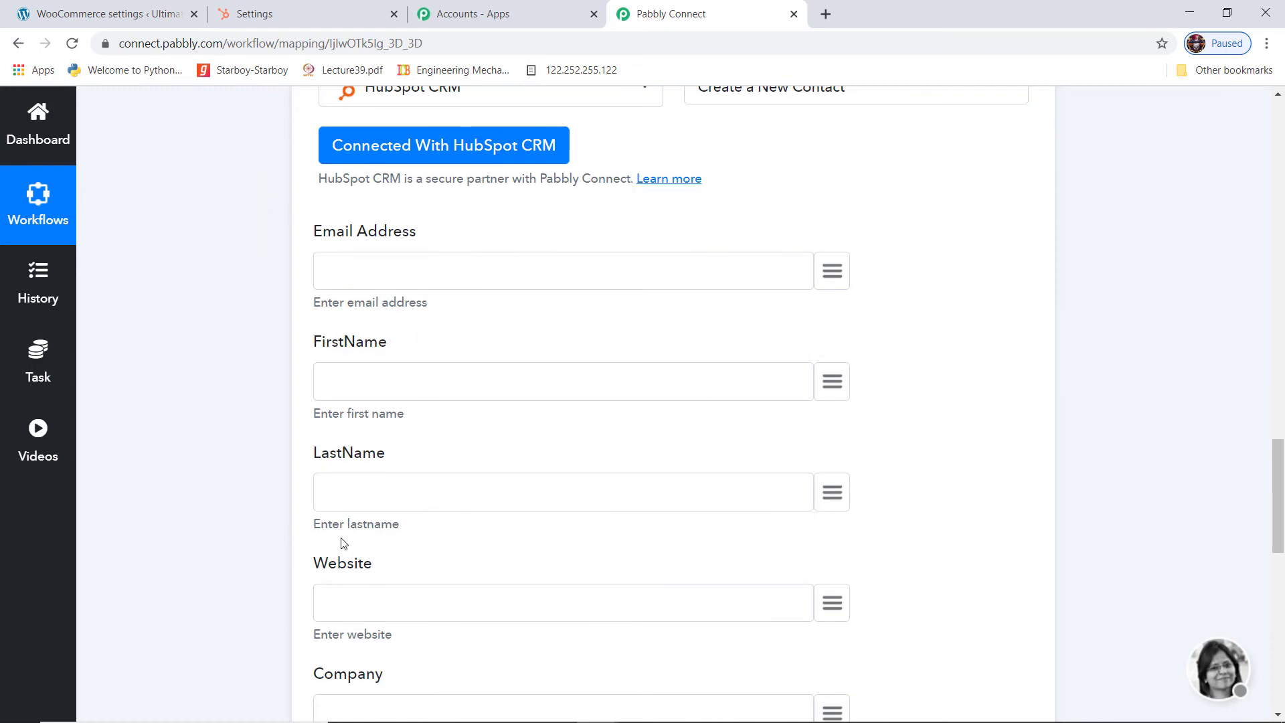
Map Email Address, FirstName and LastName to the trigger's email, first_name and last_name fields
click(836, 274)
text(ema)
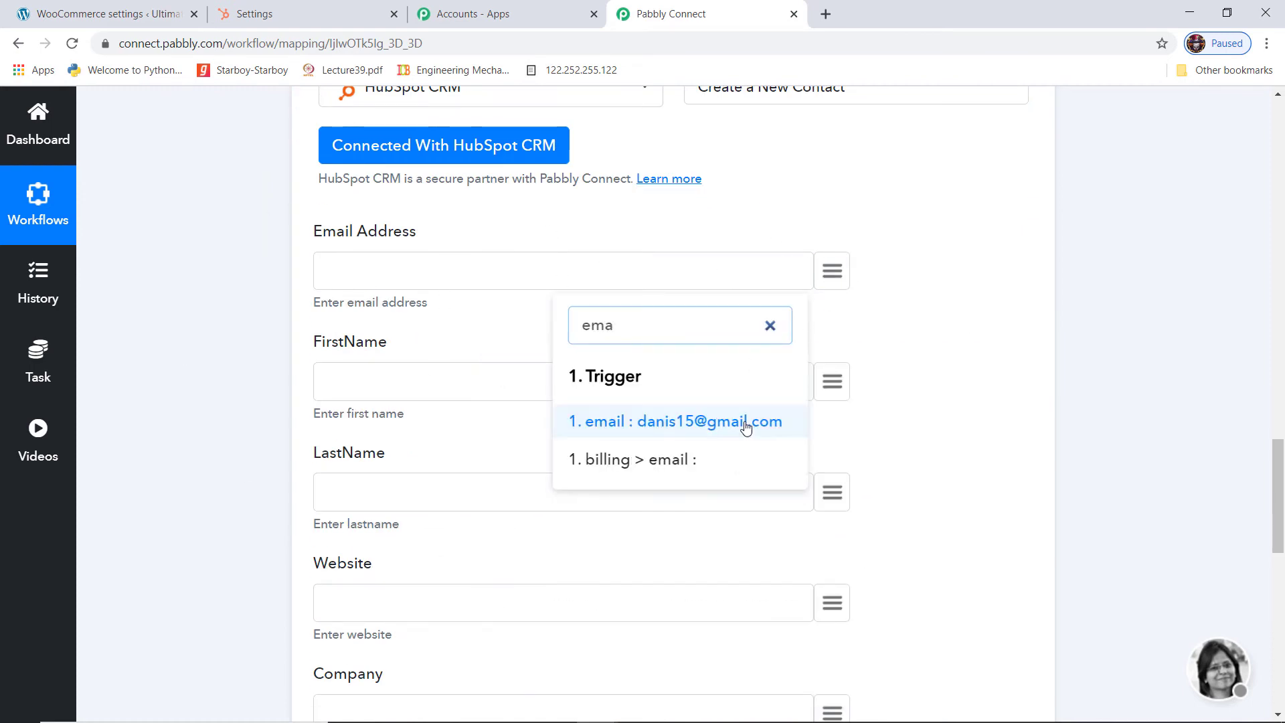
click(747, 423)
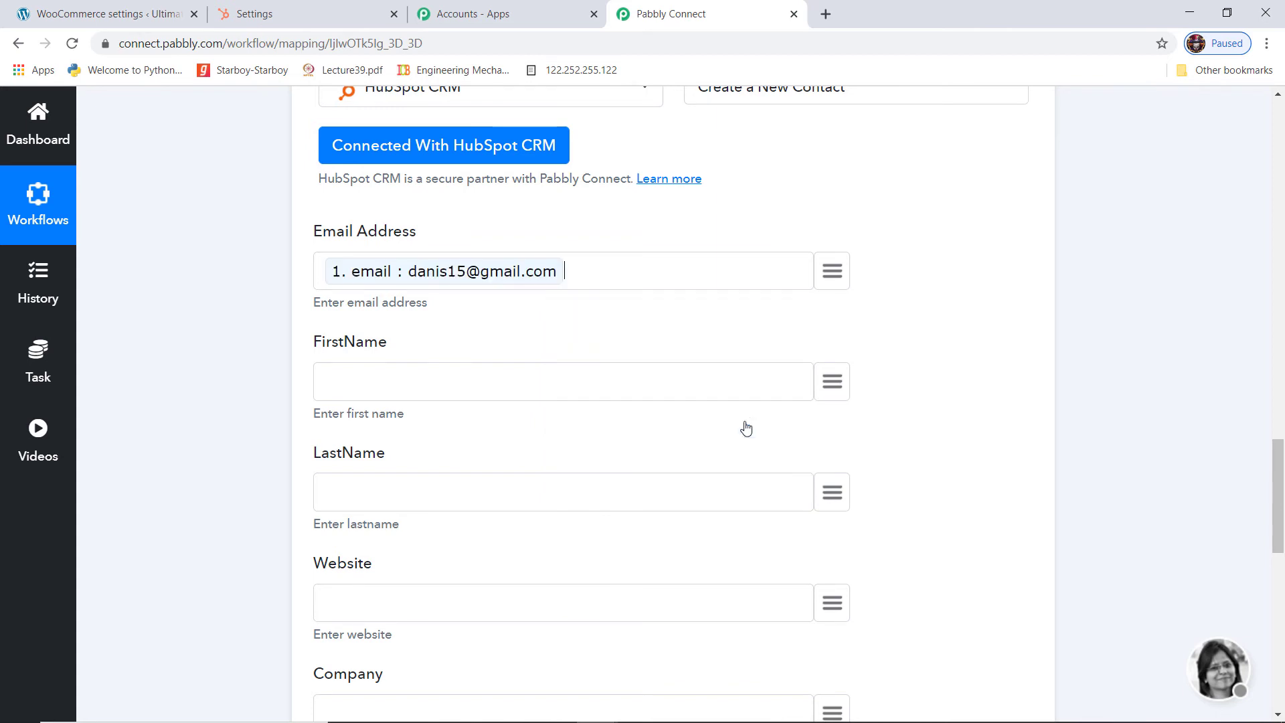
click(833, 383)
text(da)
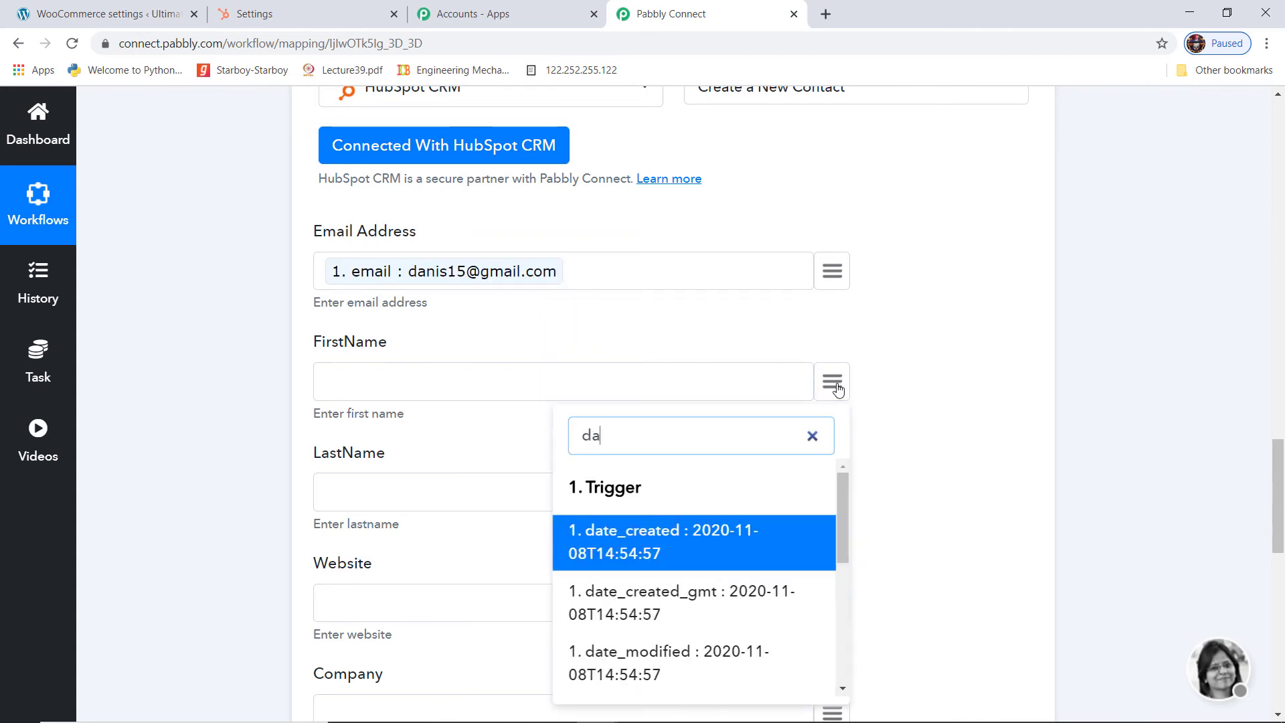
text(ni)
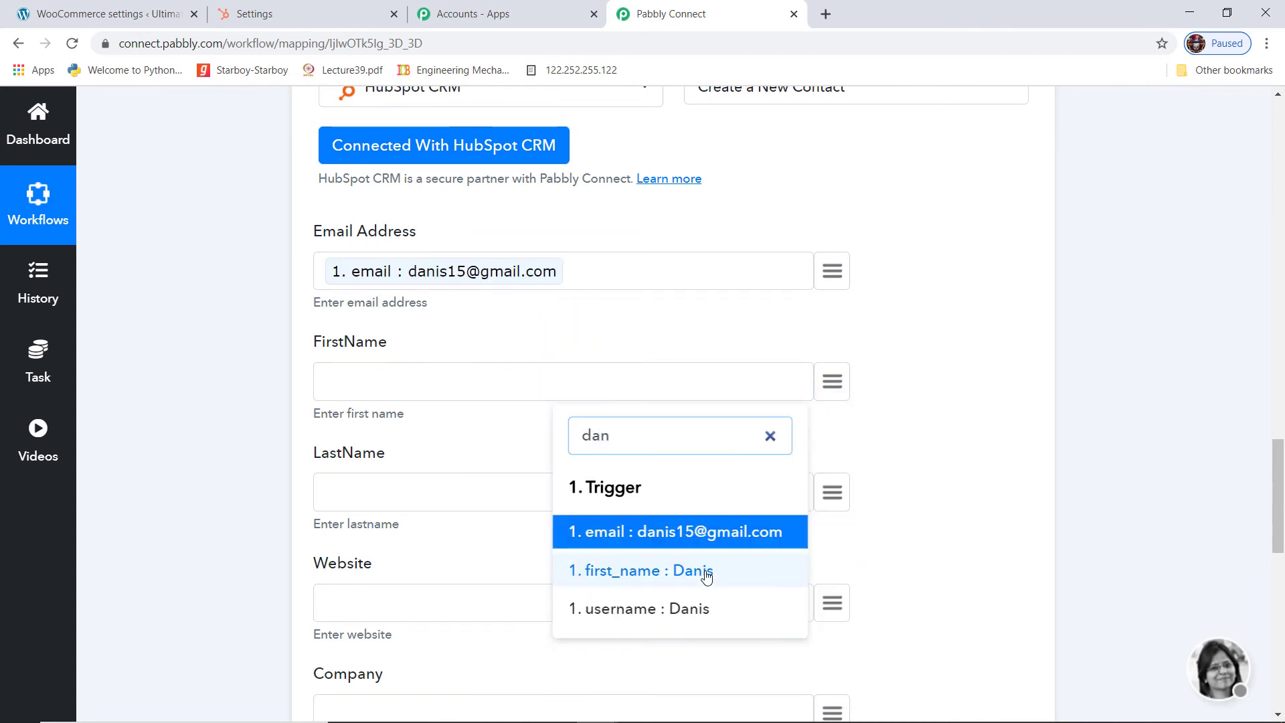
click(704, 574)
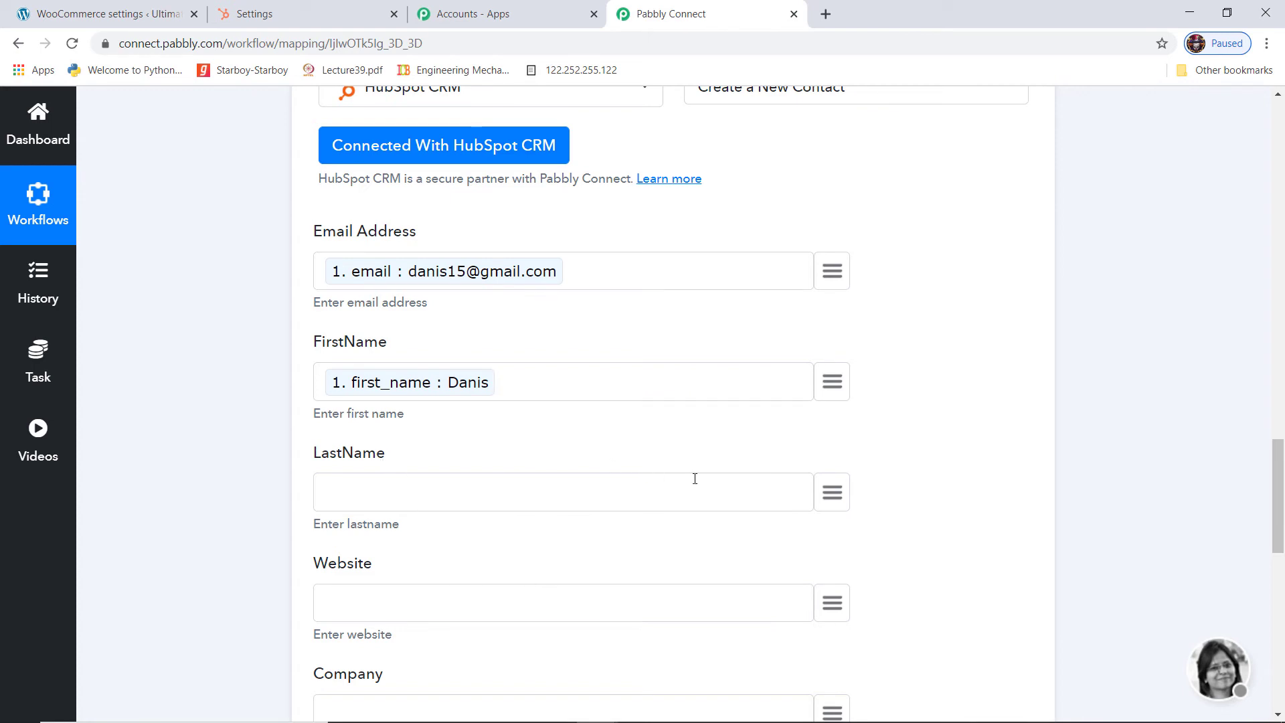
click(832, 496)
text(las)
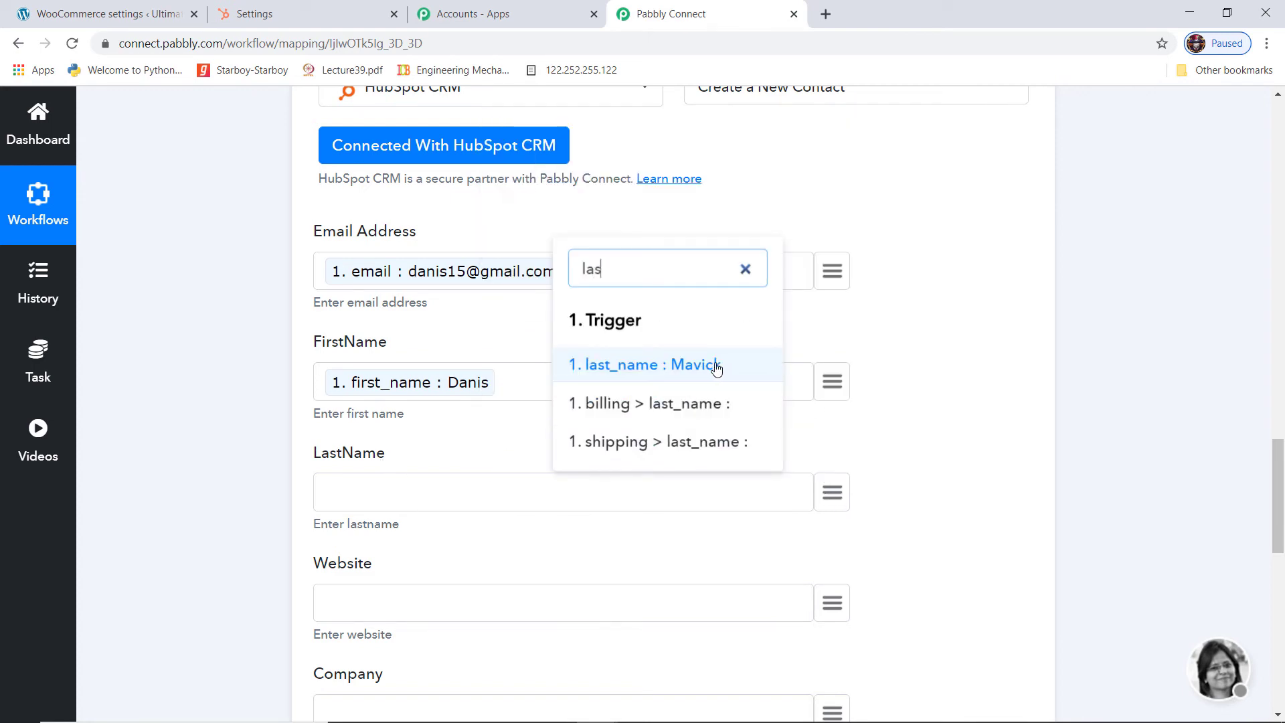
click(729, 366)
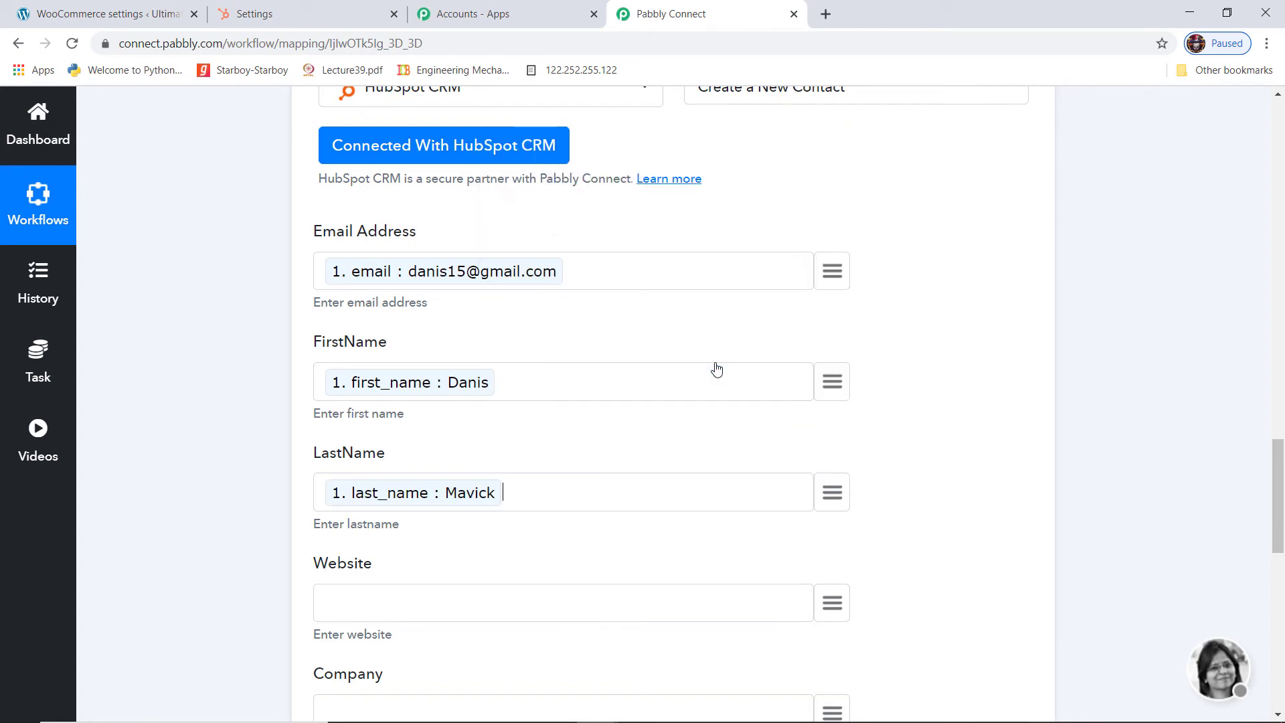
scroll(962, 489, down, 5)
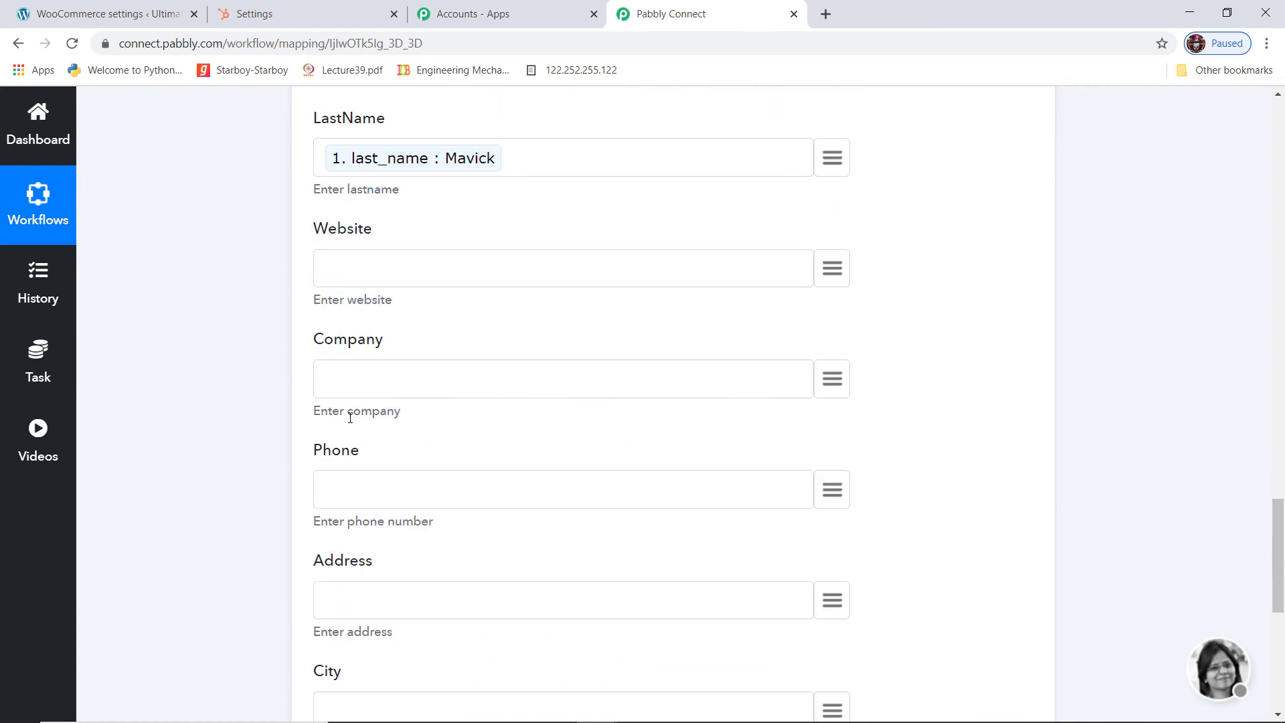
Send a test request that creates a HubSpot contact and review the API response
scroll(403, 496, down, 3)
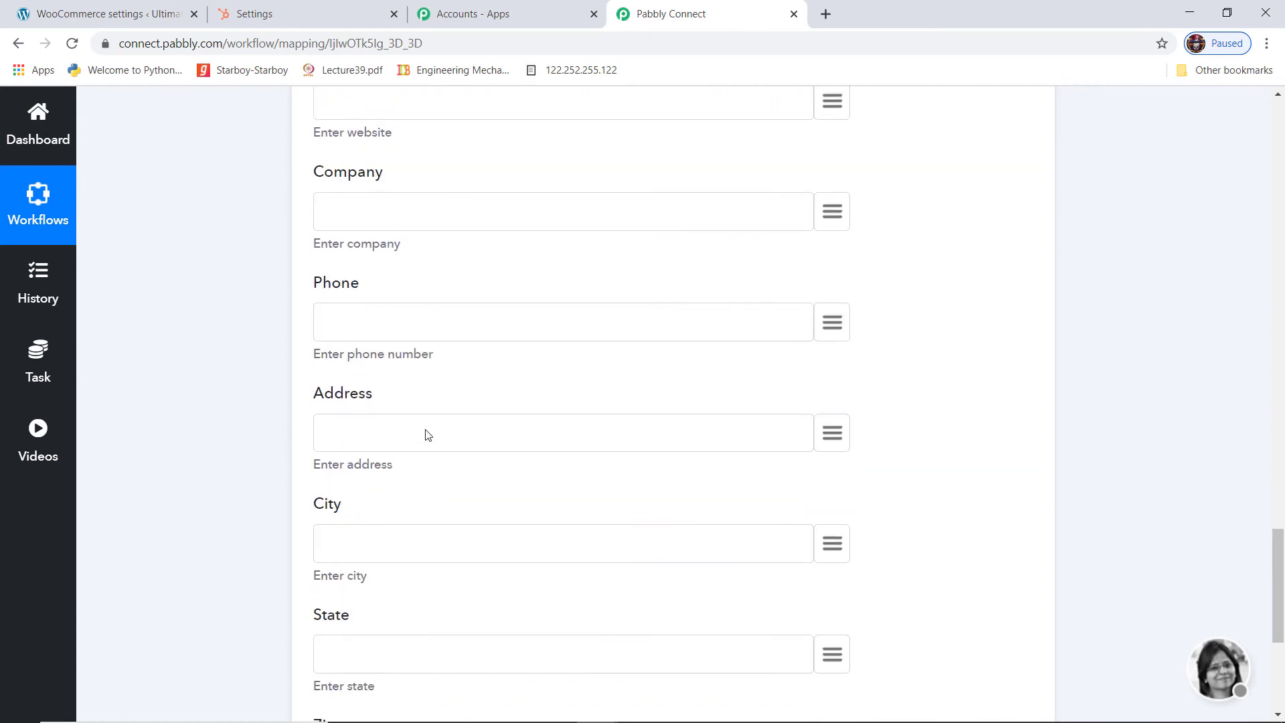
scroll(969, 516, down, 5)
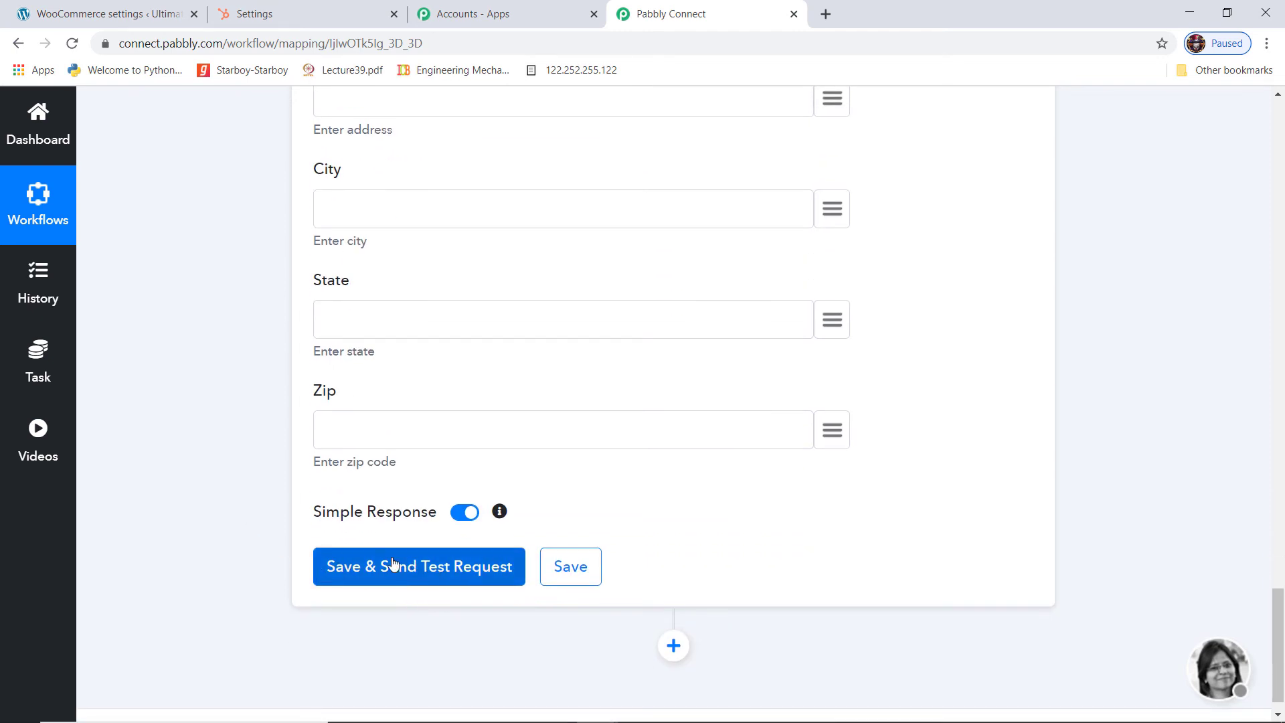
click(421, 568)
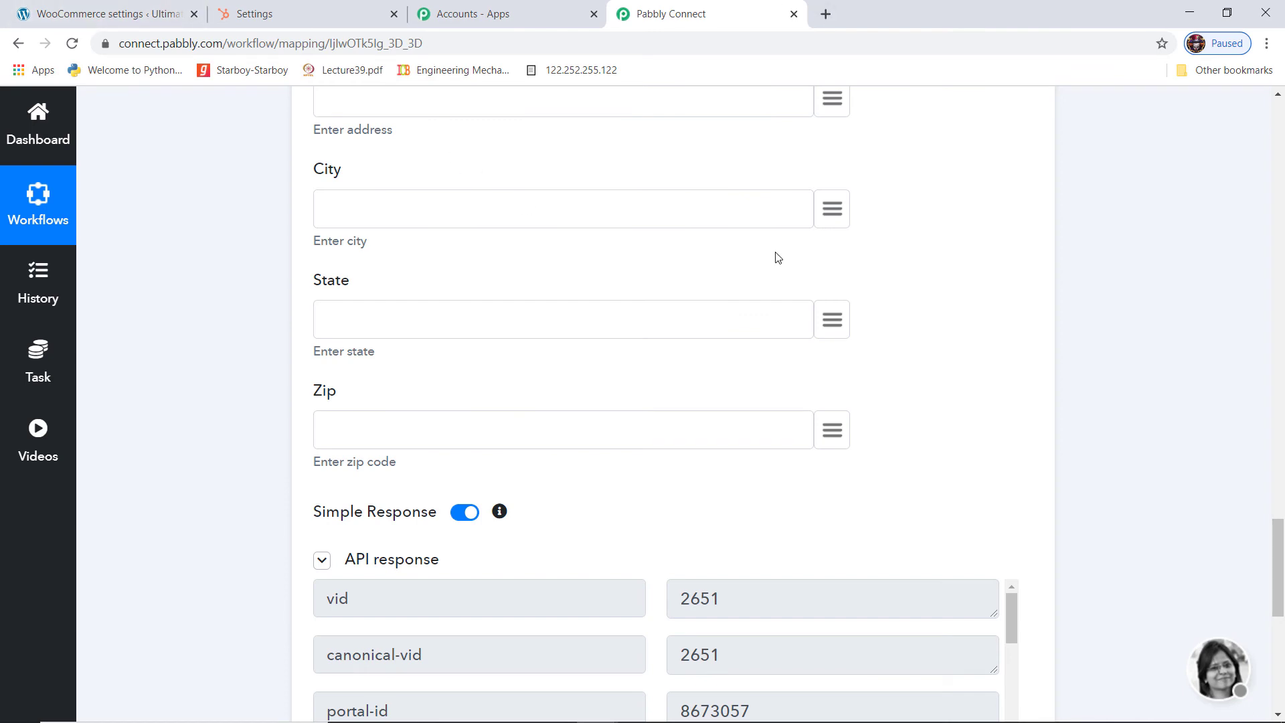
scroll(774, 259, down, 2)
scroll(336, 365, down, 2)
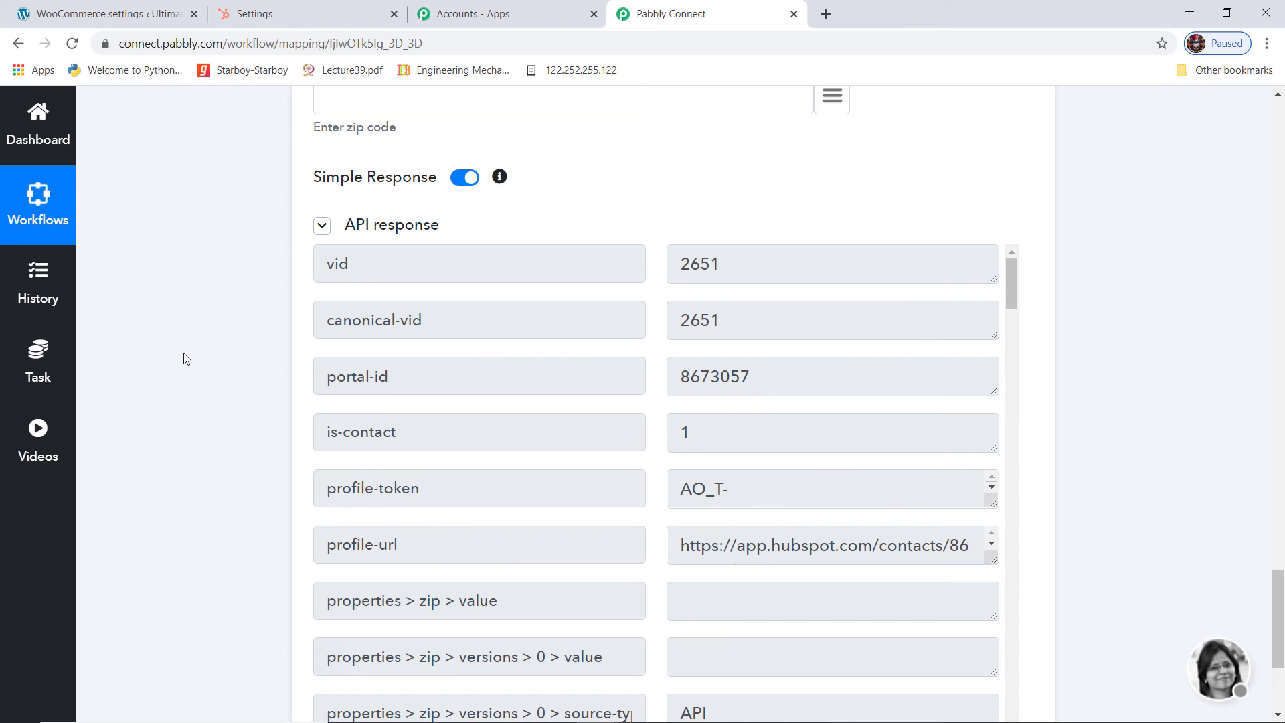
scroll(239, 351, down, 3)
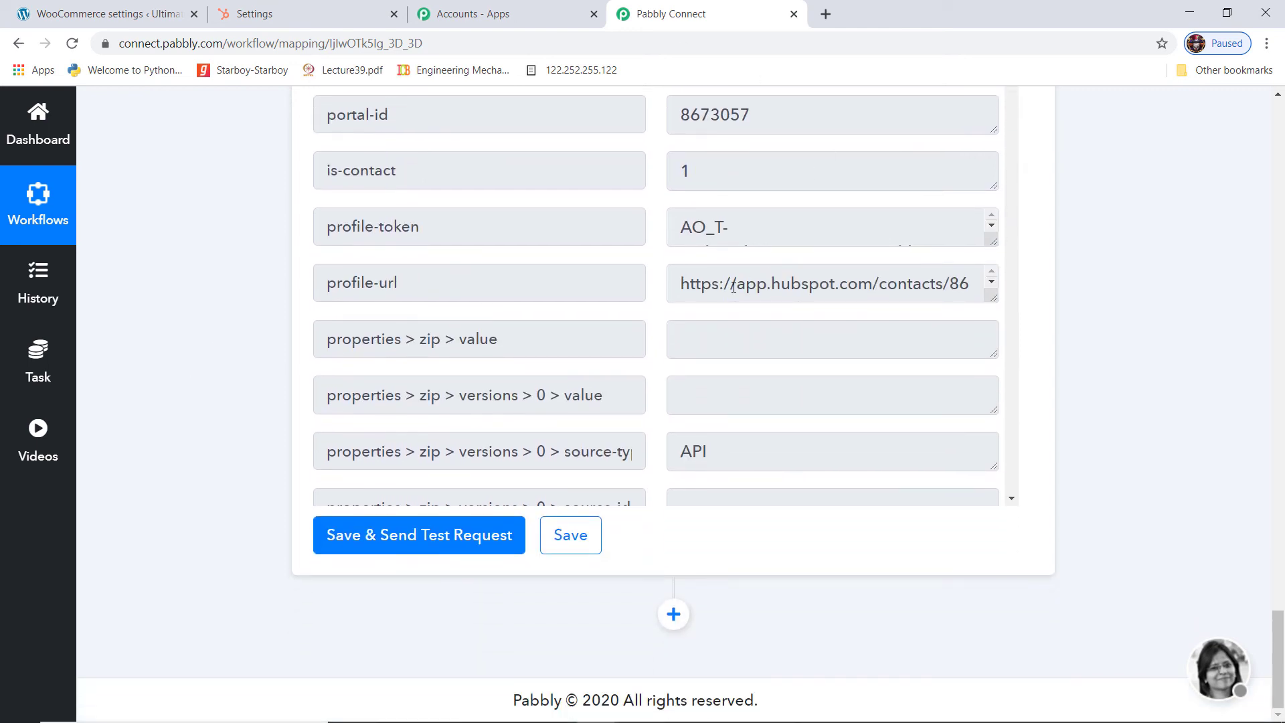
Save the HubSpot action, dismiss the success message, and return to HubSpot settings
click(572, 540)
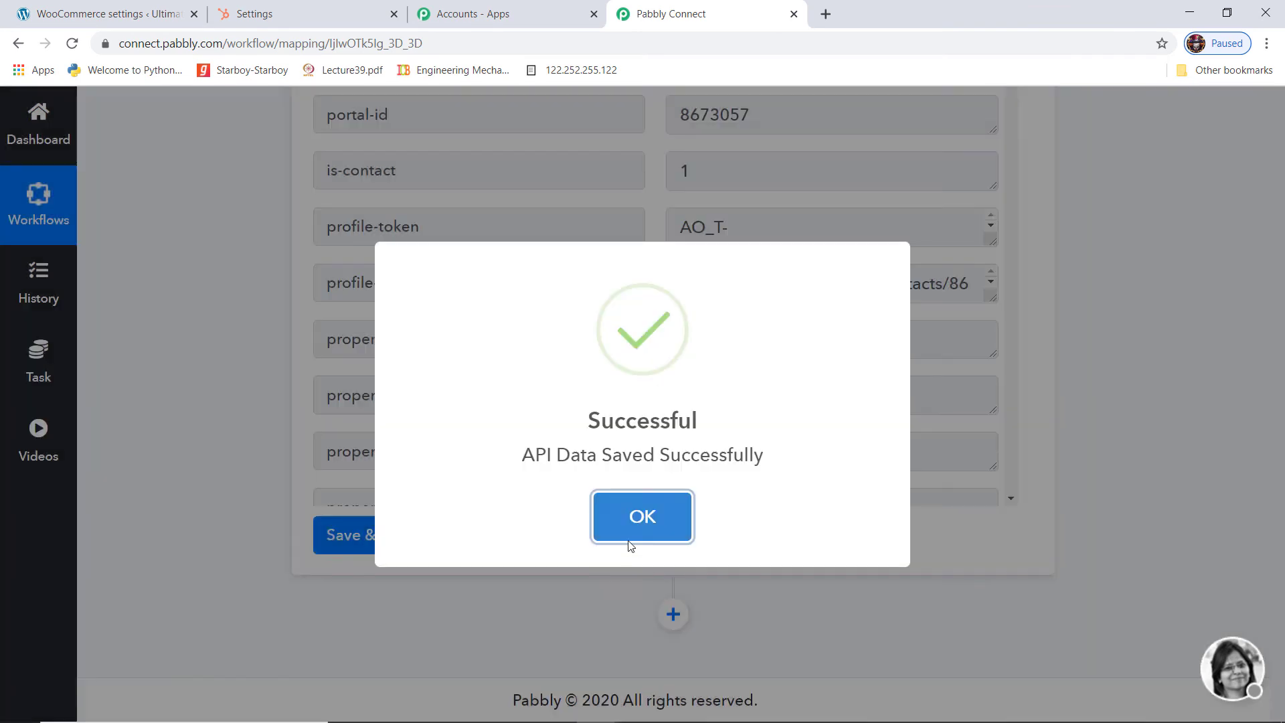
click(633, 535)
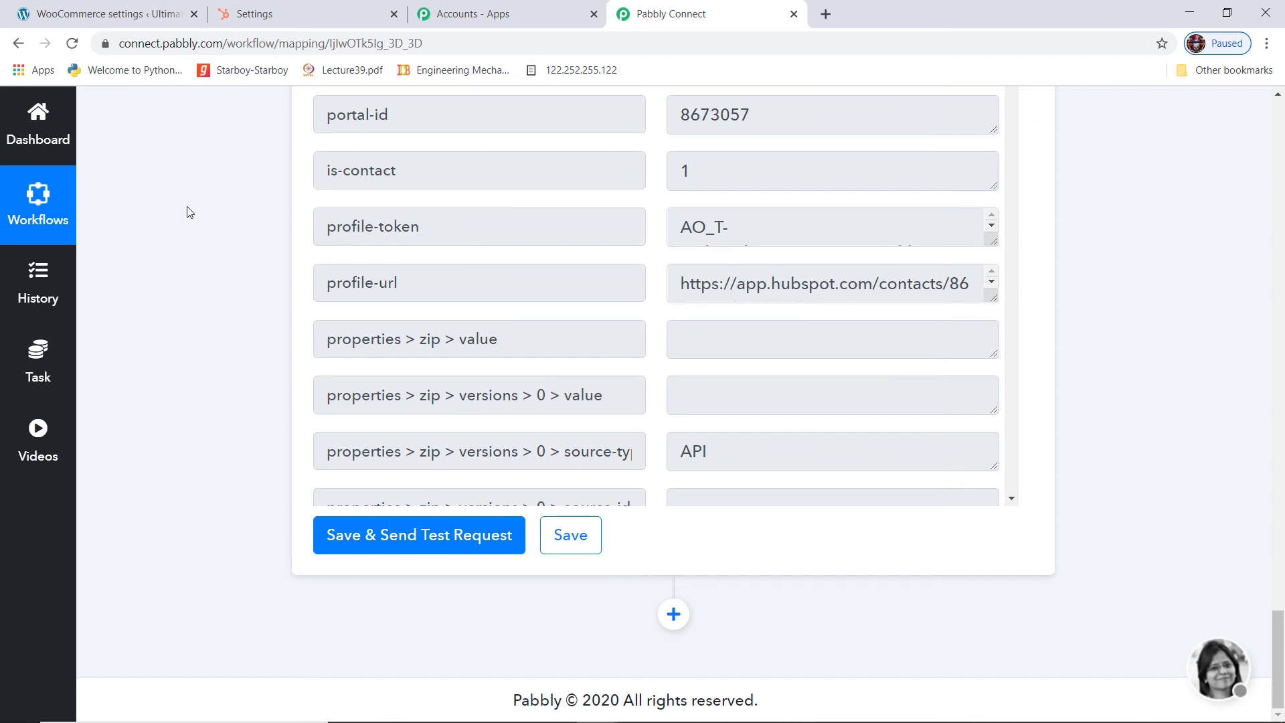
click(289, 16)
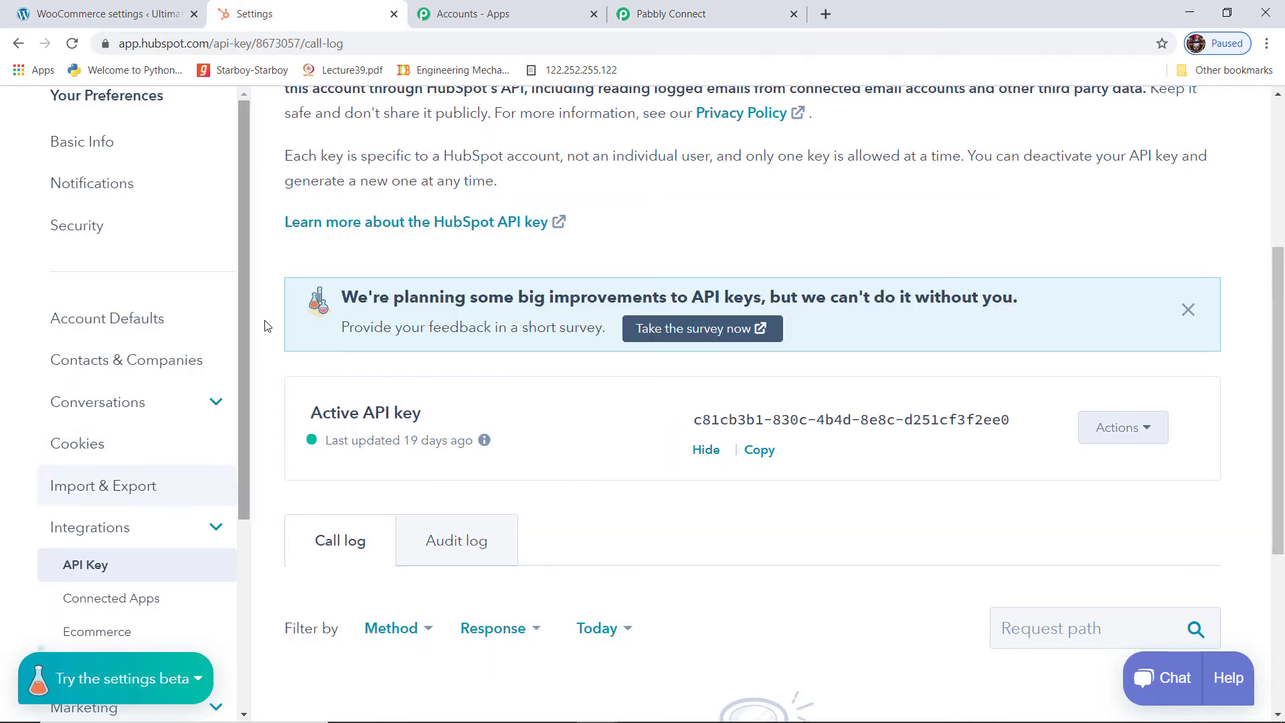
Open HubSpot's Contacts list to see the contact created by the test
scroll(266, 325, up, 5)
click(108, 172)
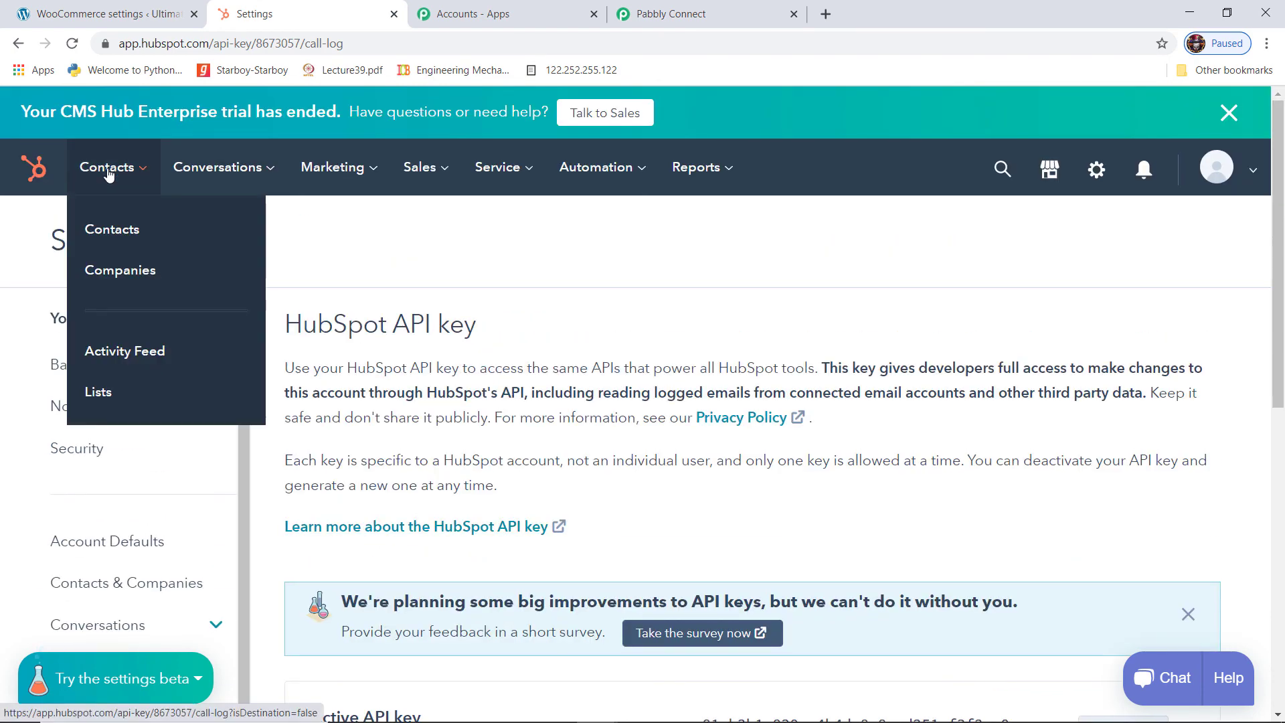
click(97, 232)
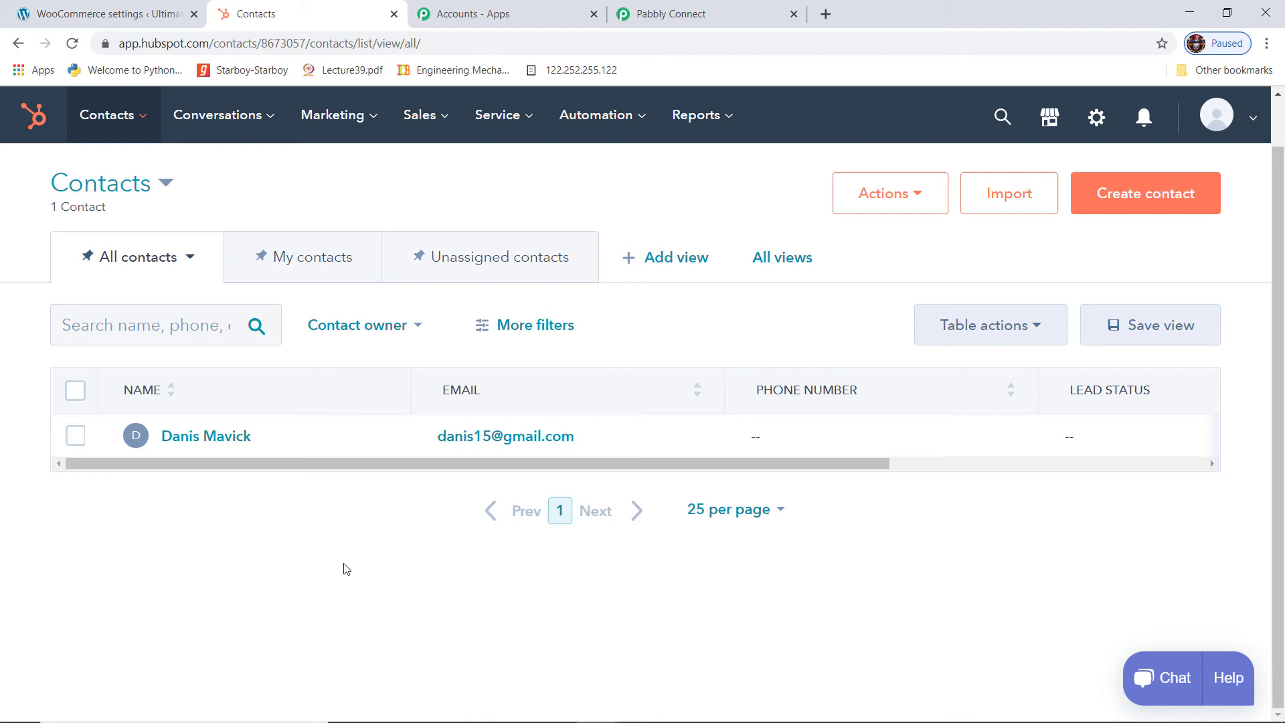
Bring up the WordPress registration form in the incognito window
mouse_move(604, 719)
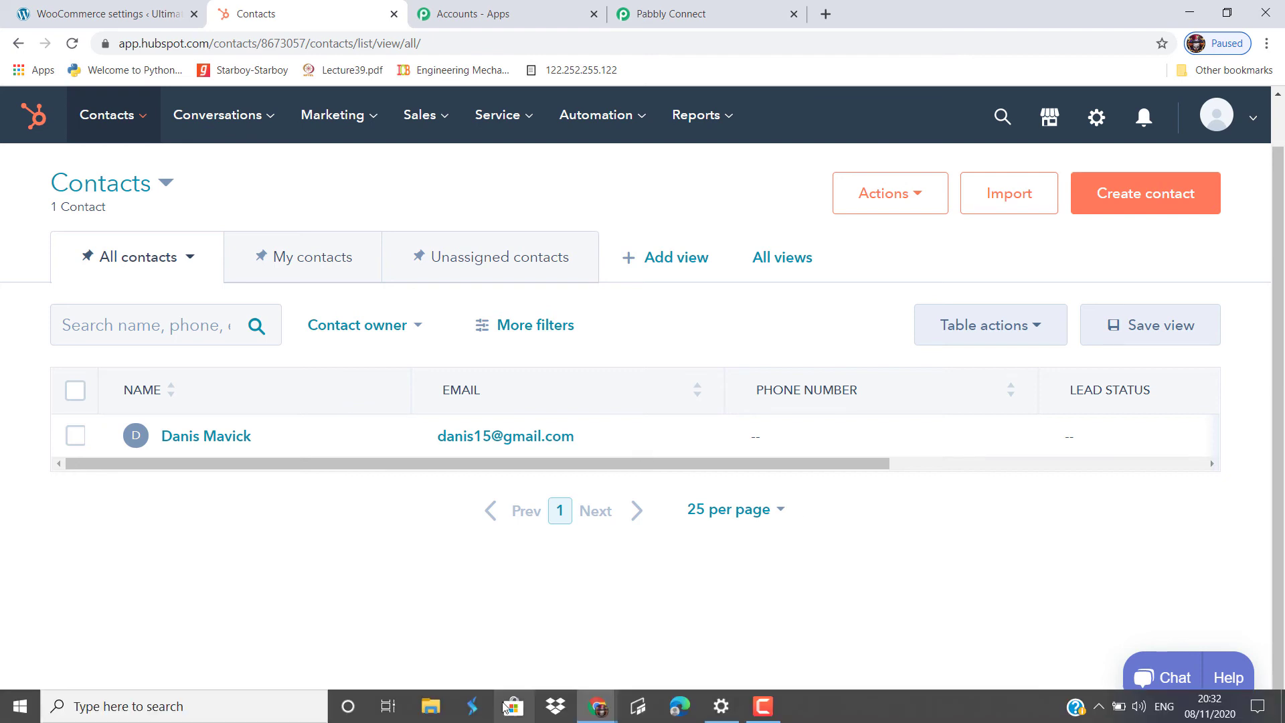
click(683, 653)
click(573, 428)
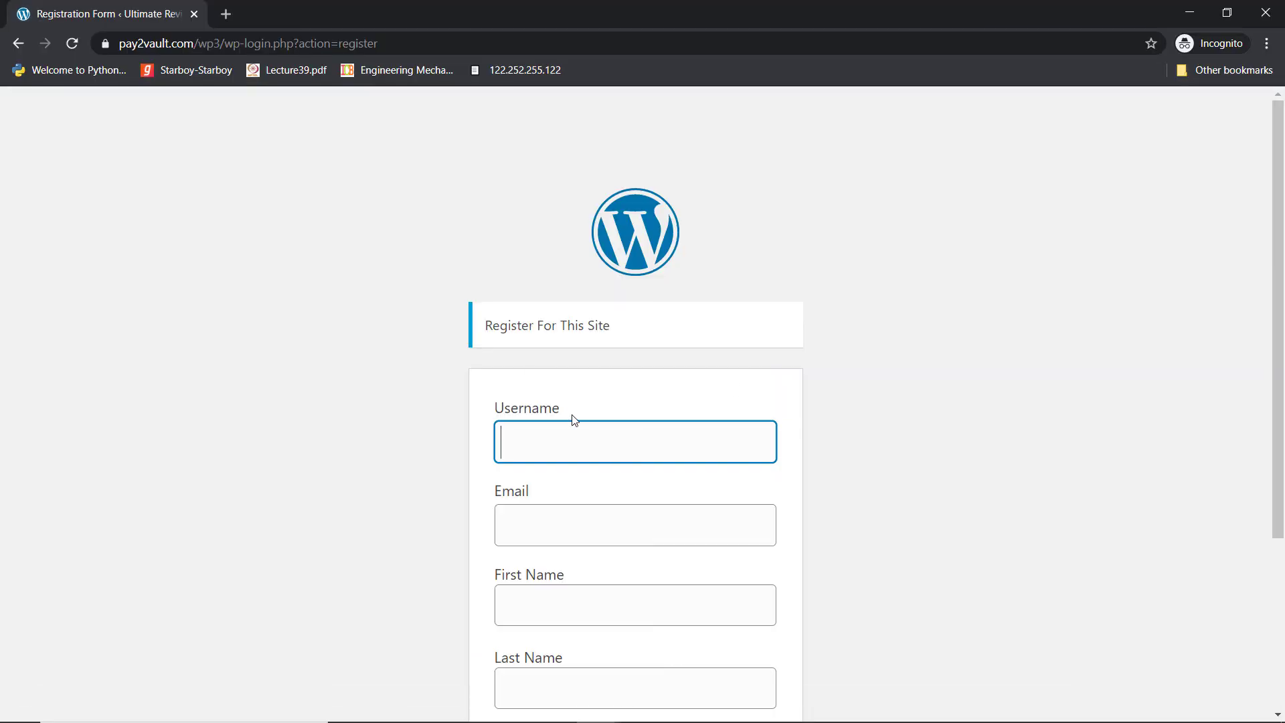
scroll(1040, 462, down, 3)
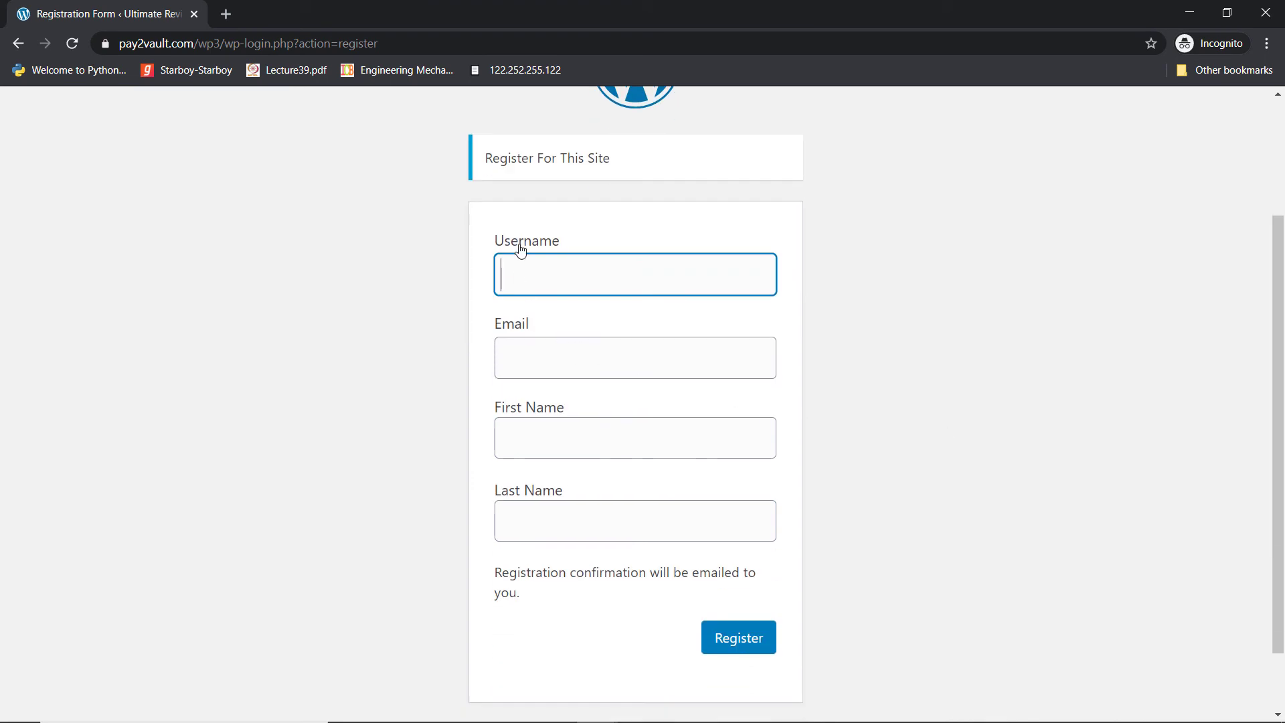
Register a new user with a test username, email address, first name and last name
click(532, 282)
text(Stevenson)
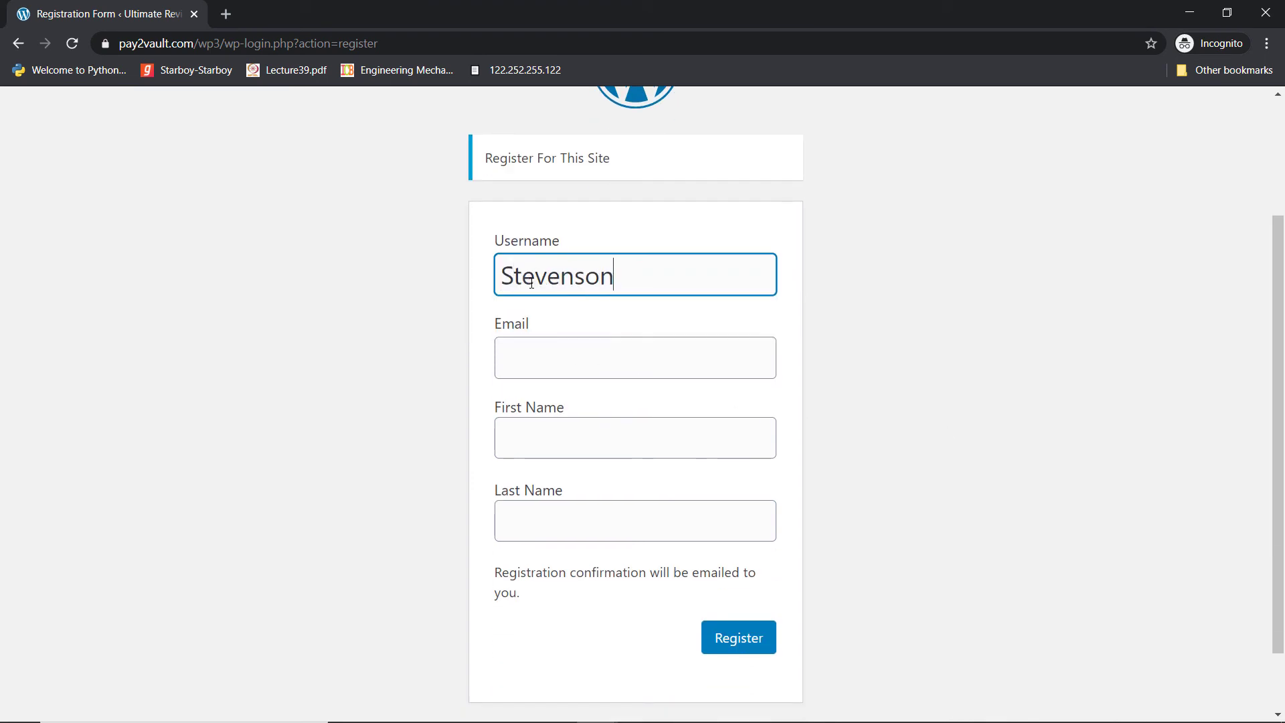
click(521, 360)
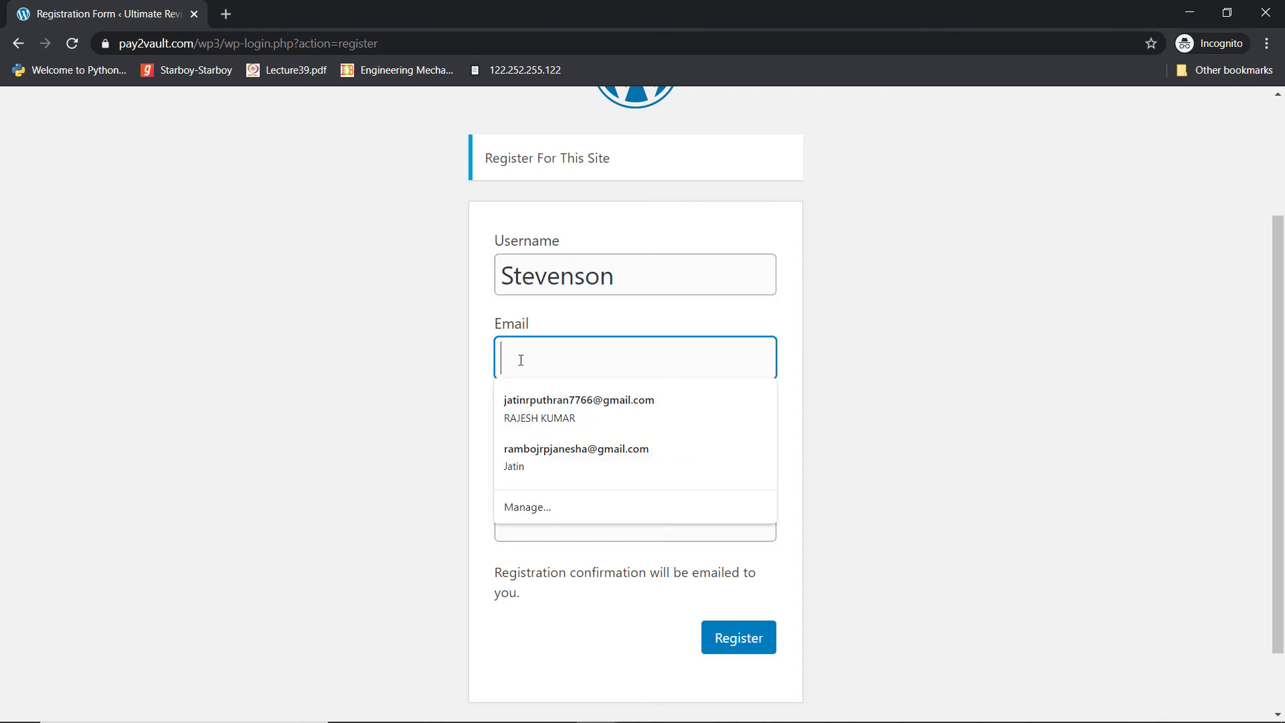
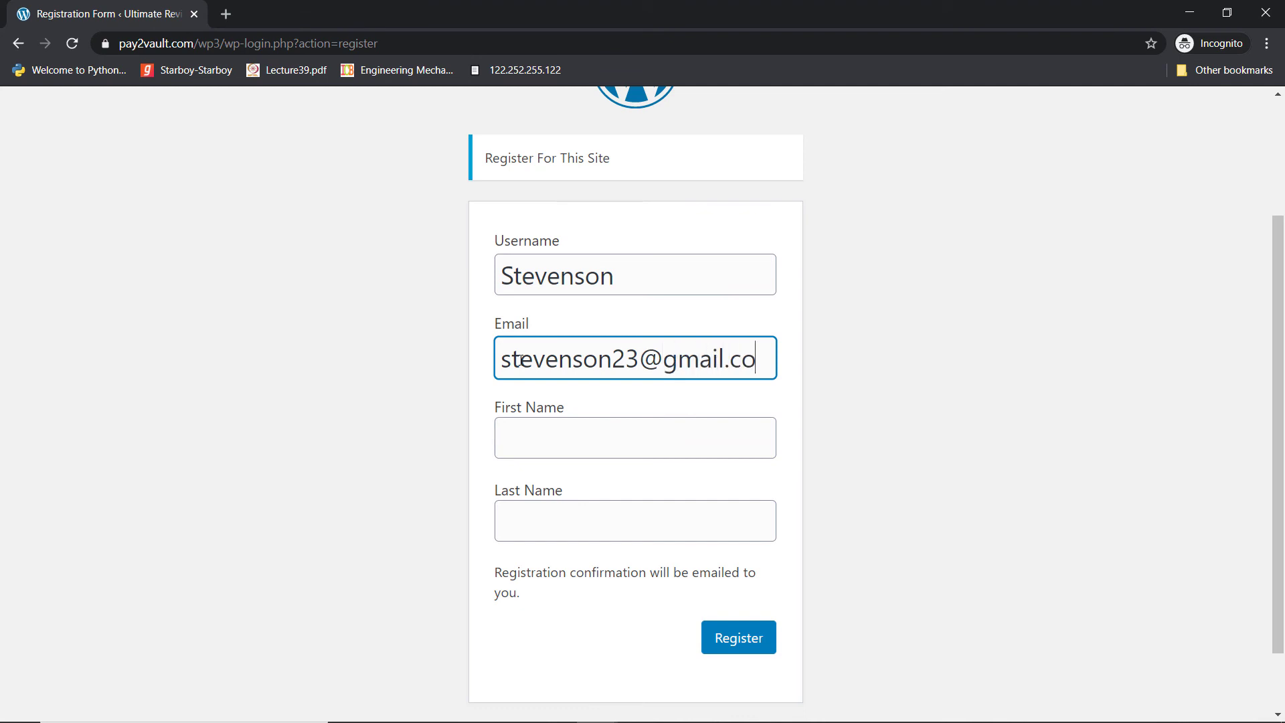
click(522, 447)
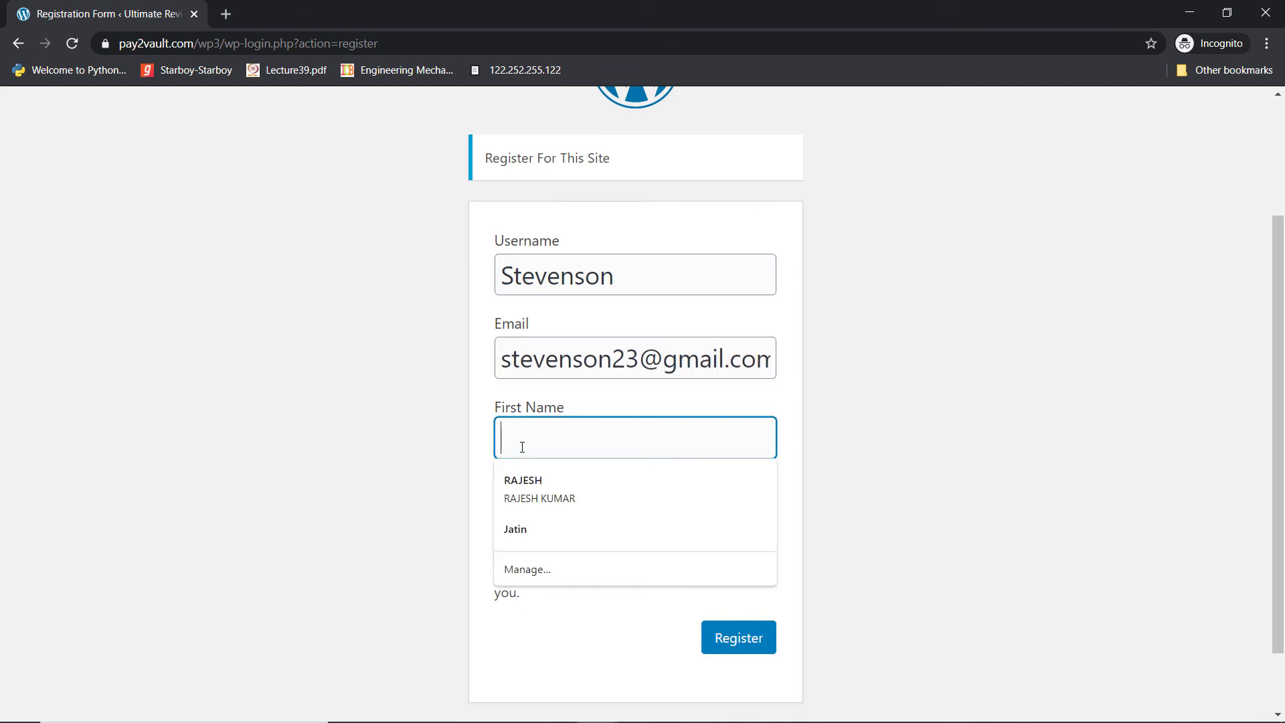
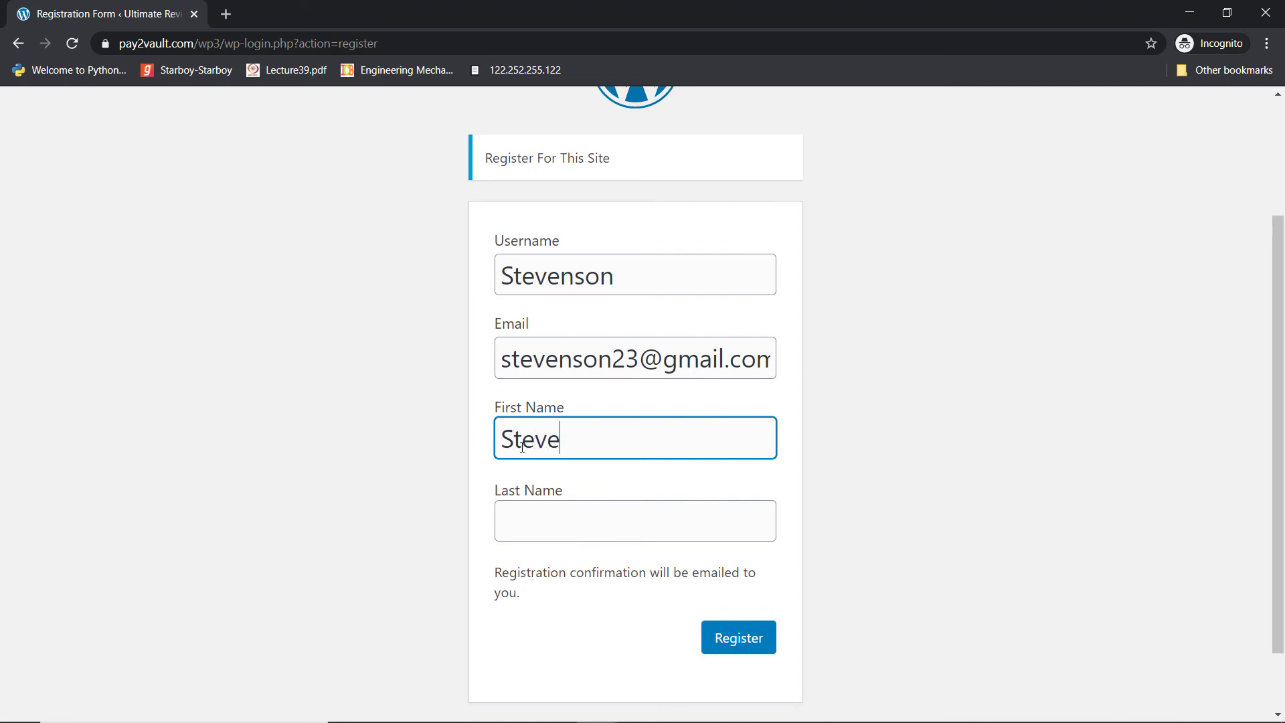
click(582, 532)
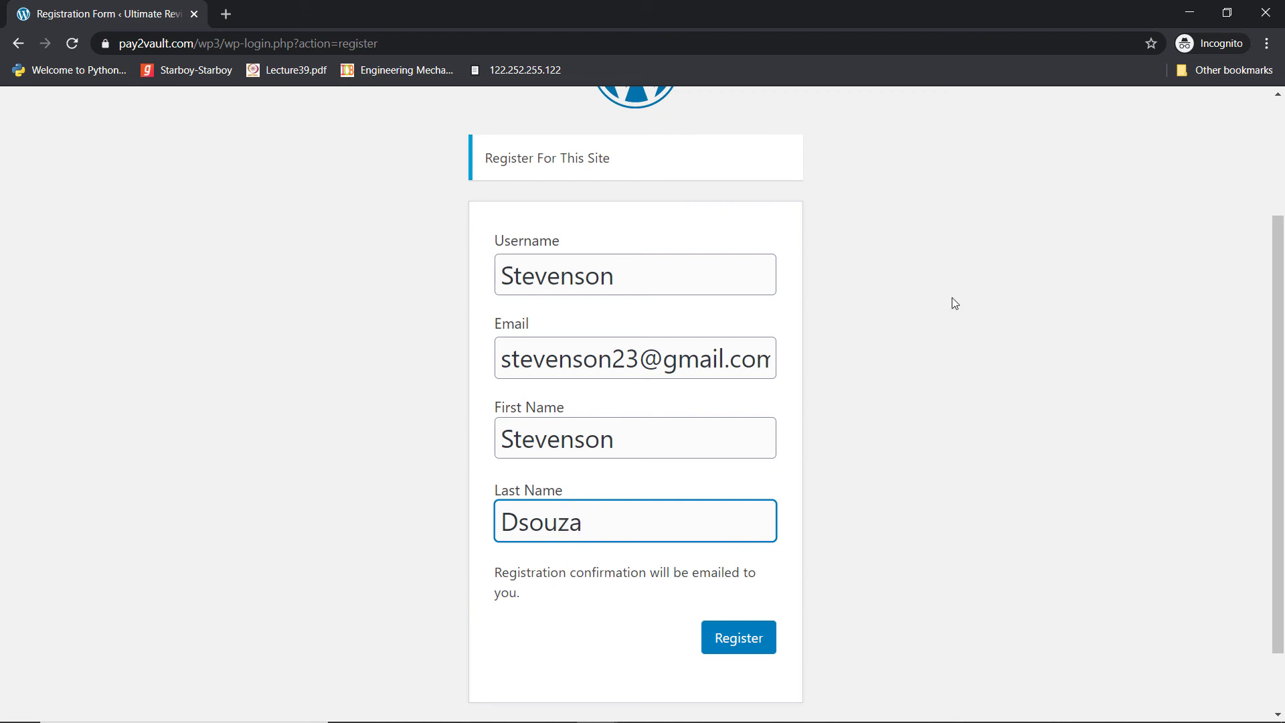
click(740, 640)
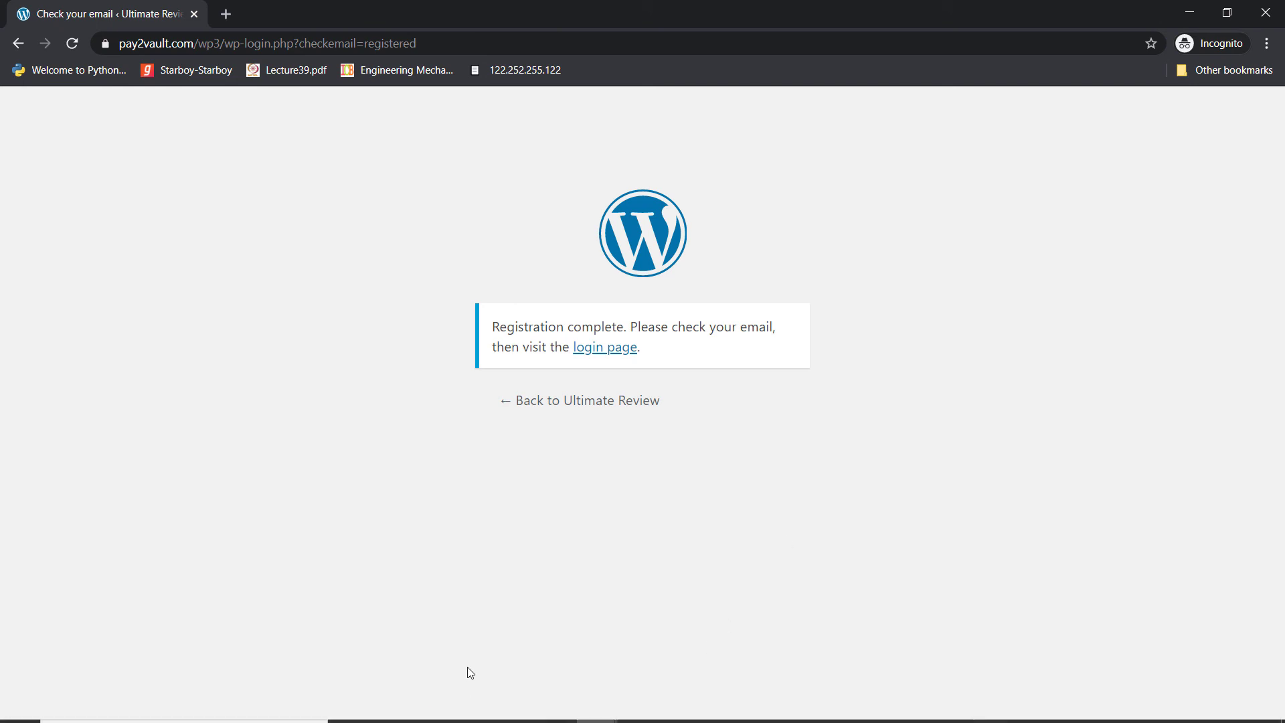
Check that HubSpot's Contacts list now shows 2 contacts, then go back to Pabbly Connect
click(595, 708)
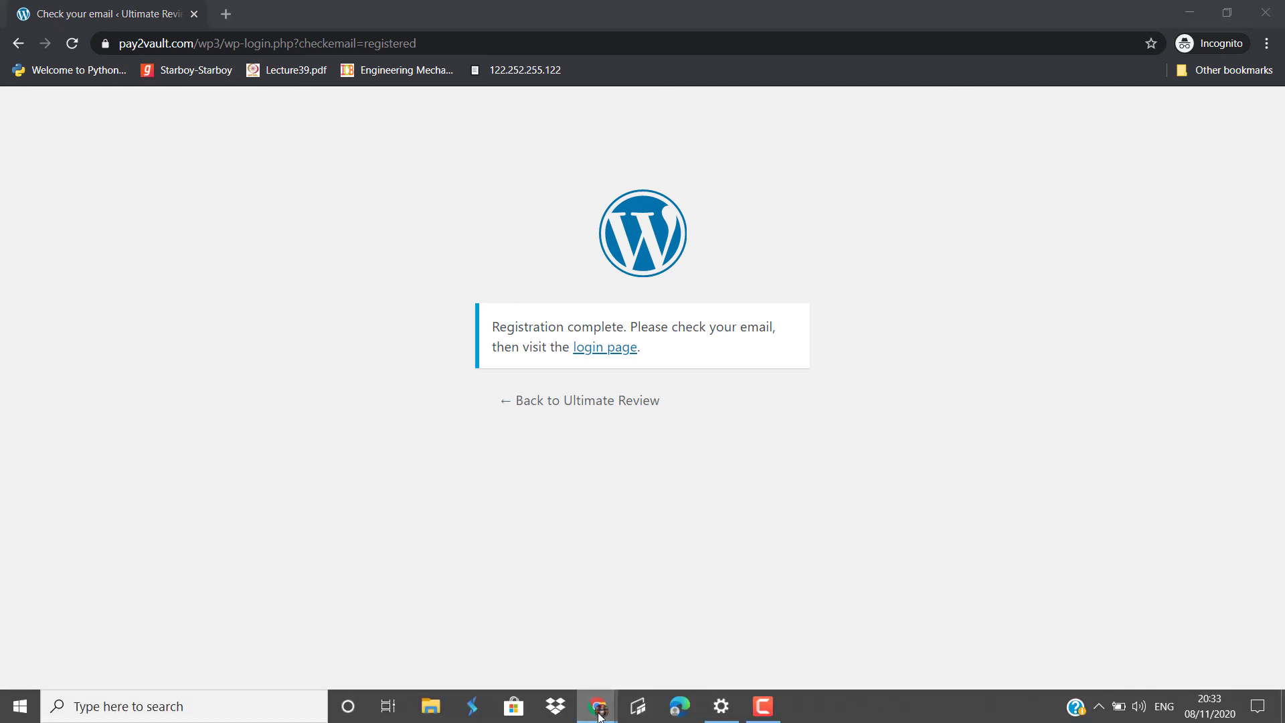
click(505, 635)
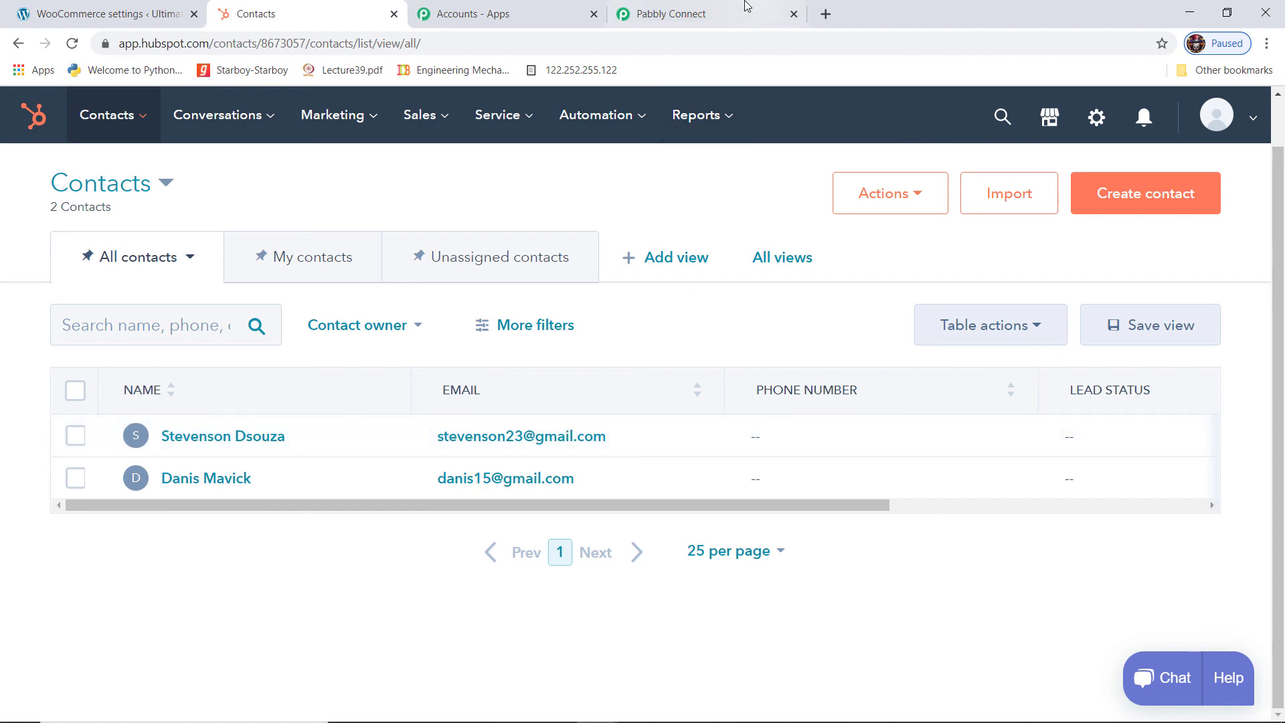
click(729, 15)
scroll(1207, 453, up, 20)
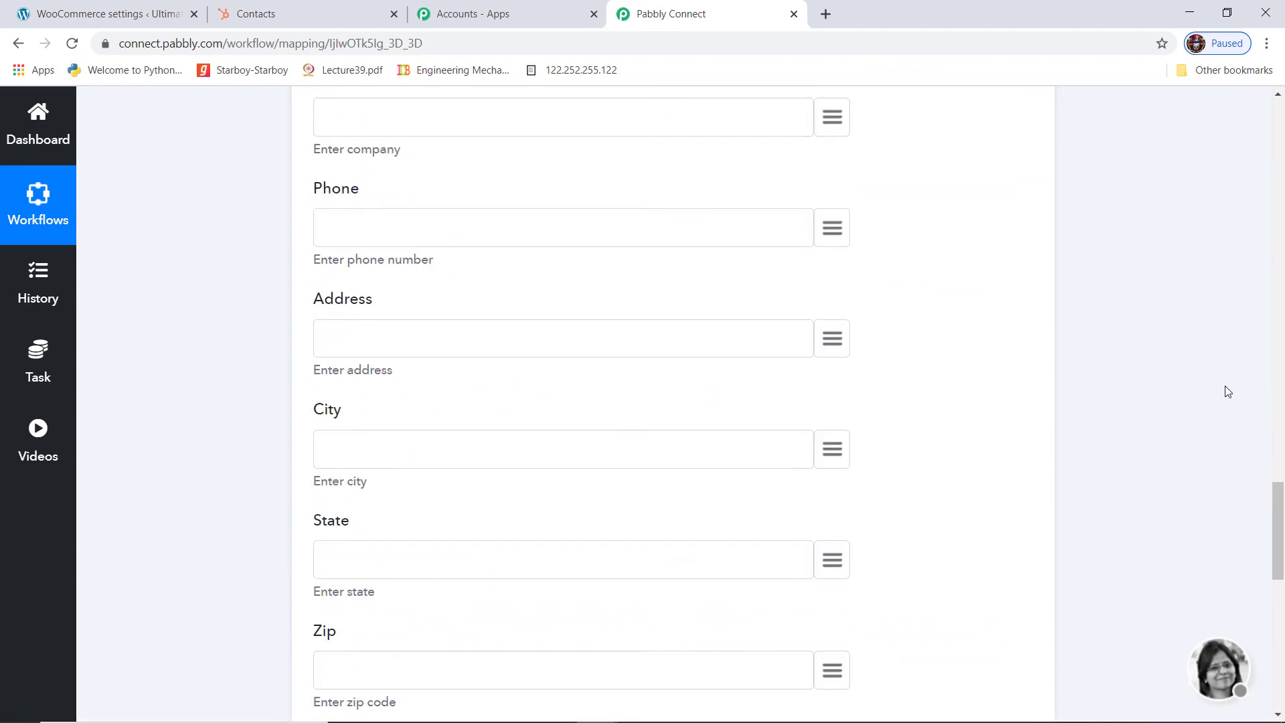
Collapse the WooCommerce New Customer Created trigger at the top of the workflow
scroll(1235, 364, up, 10)
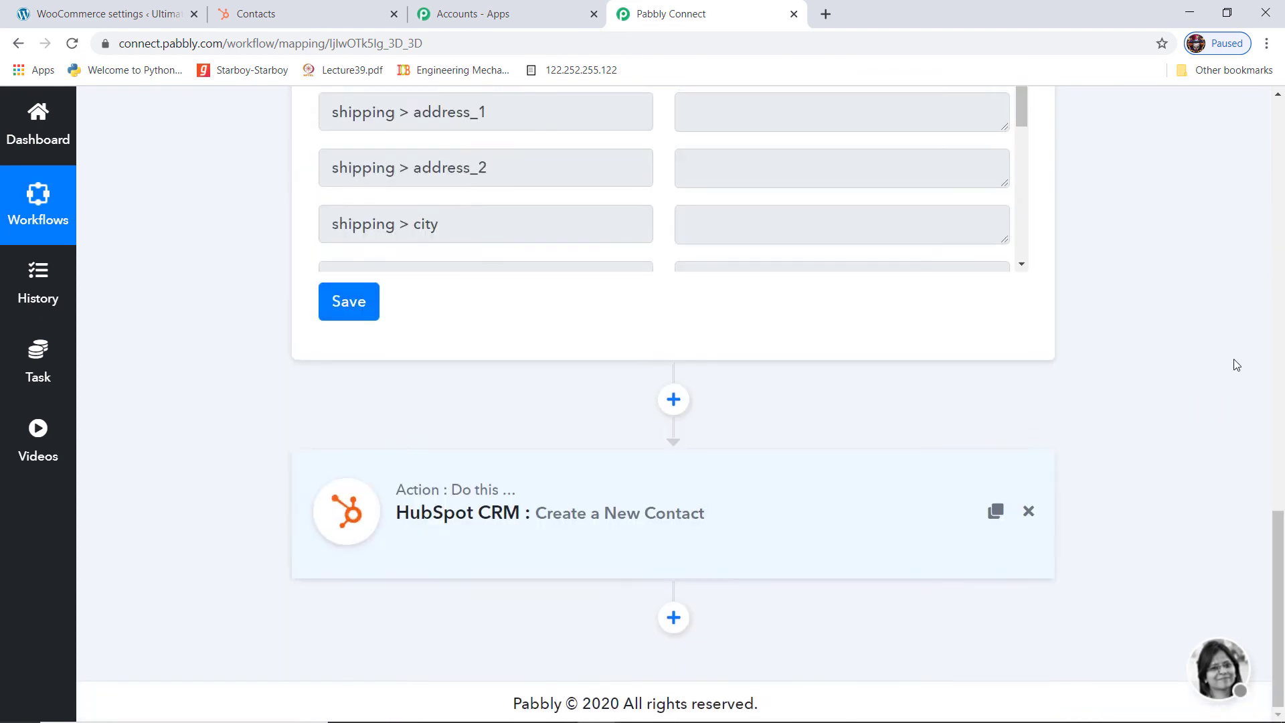
scroll(1236, 365, up, 2)
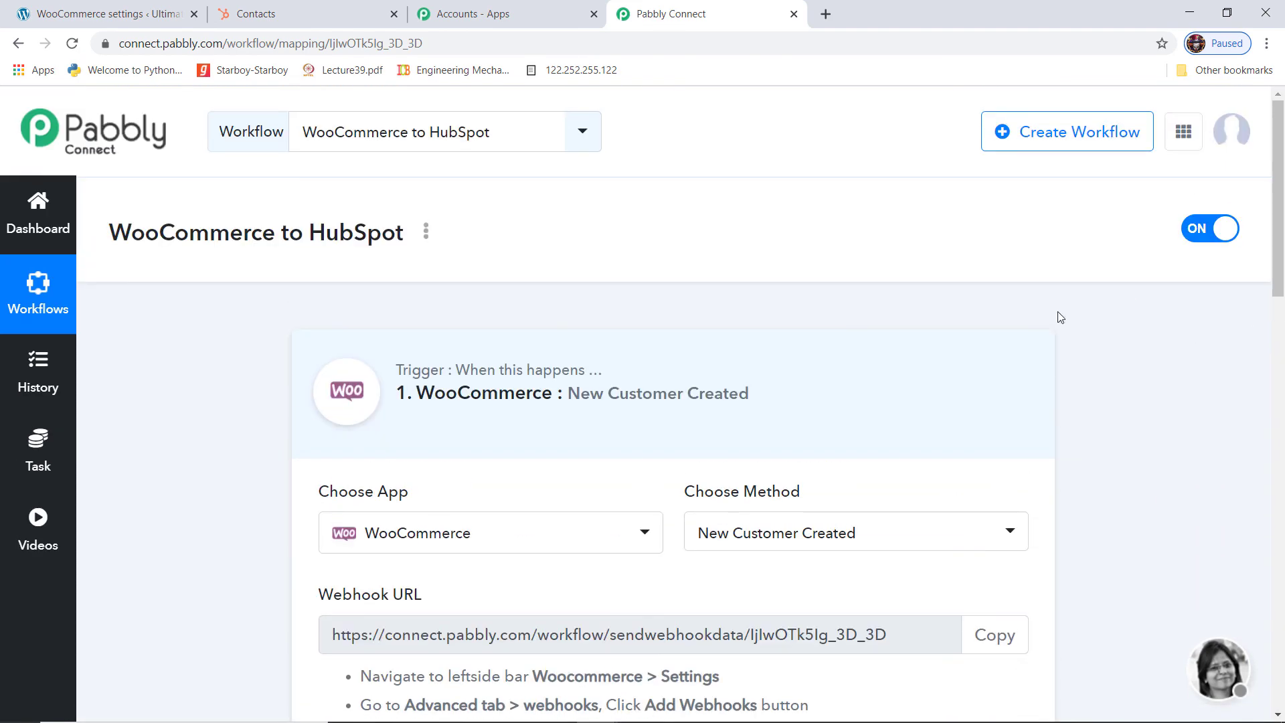
click(981, 373)
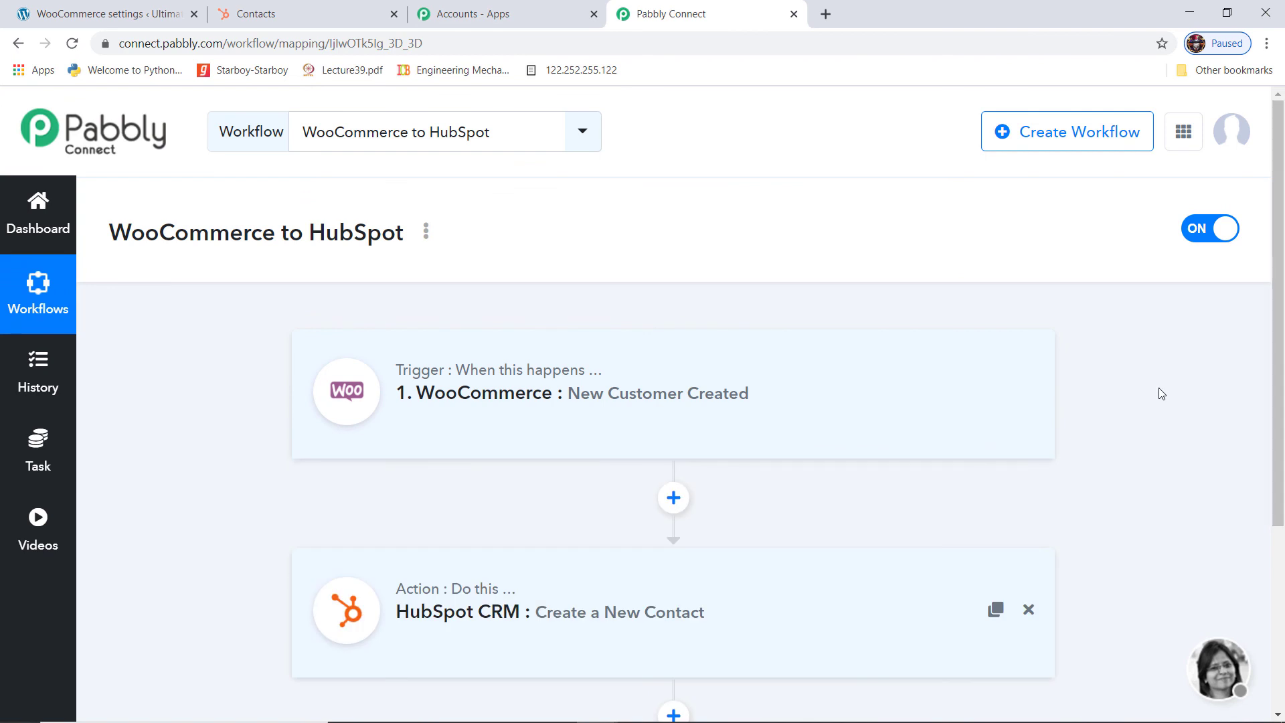